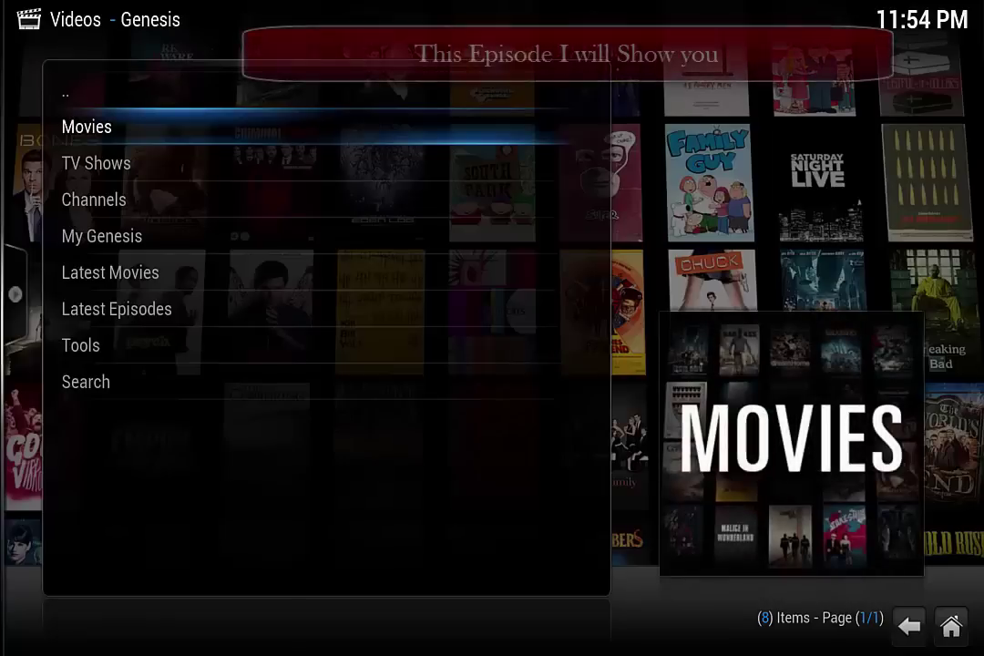
Open the Most Popular movies list in Genesis and advance to its second page.
key(Return)
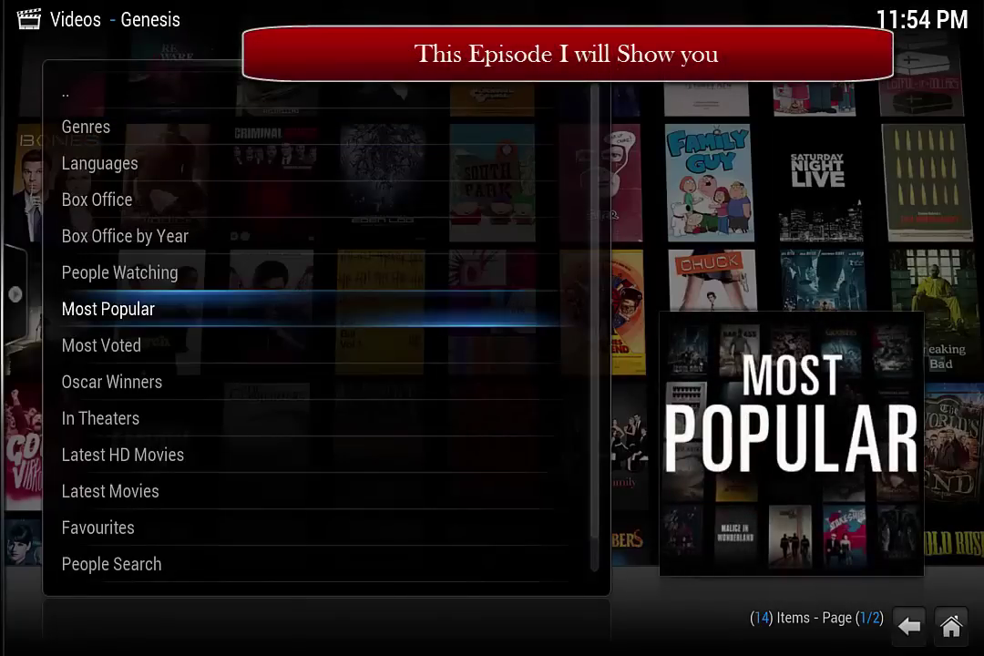
key(Return)
key(Page_Down)
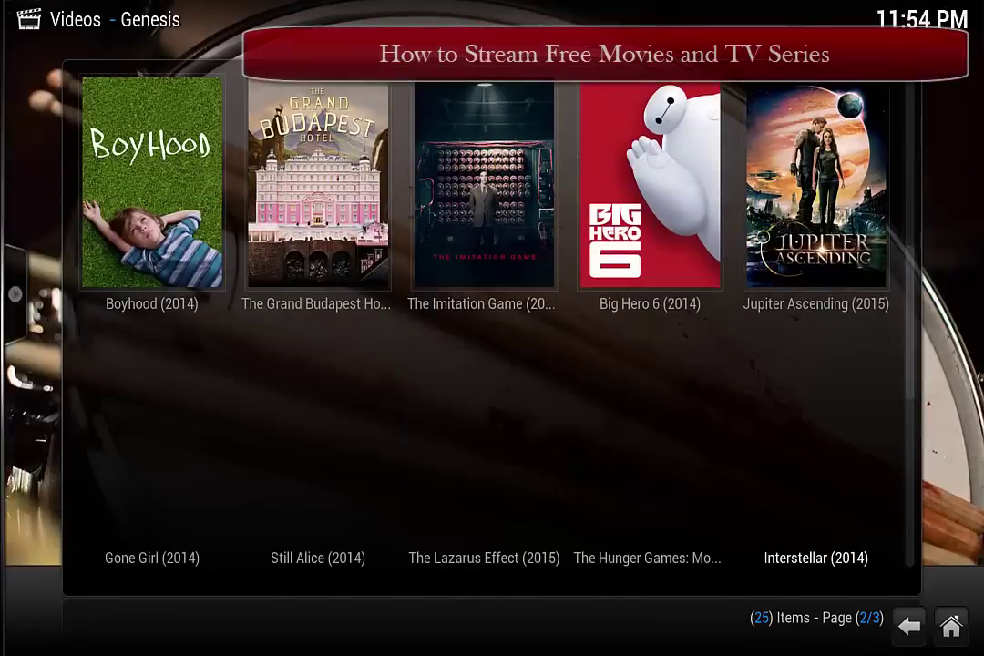
Add the Hunger Games: Mockingjay movie from the Most Popular list to the library.
key(Left)
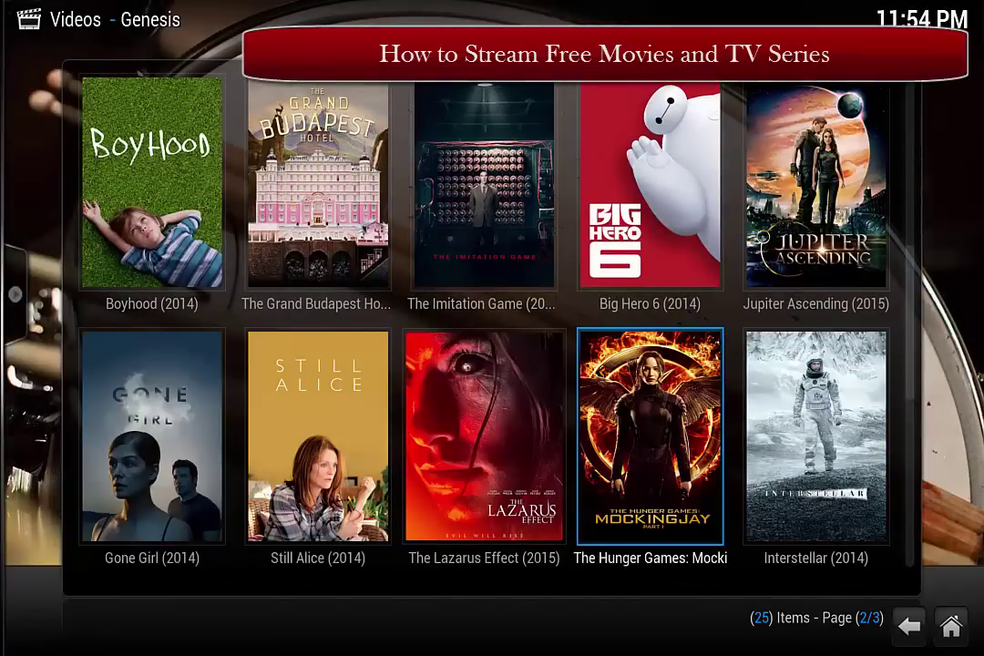
key(c)
key(Down)
key(Down)
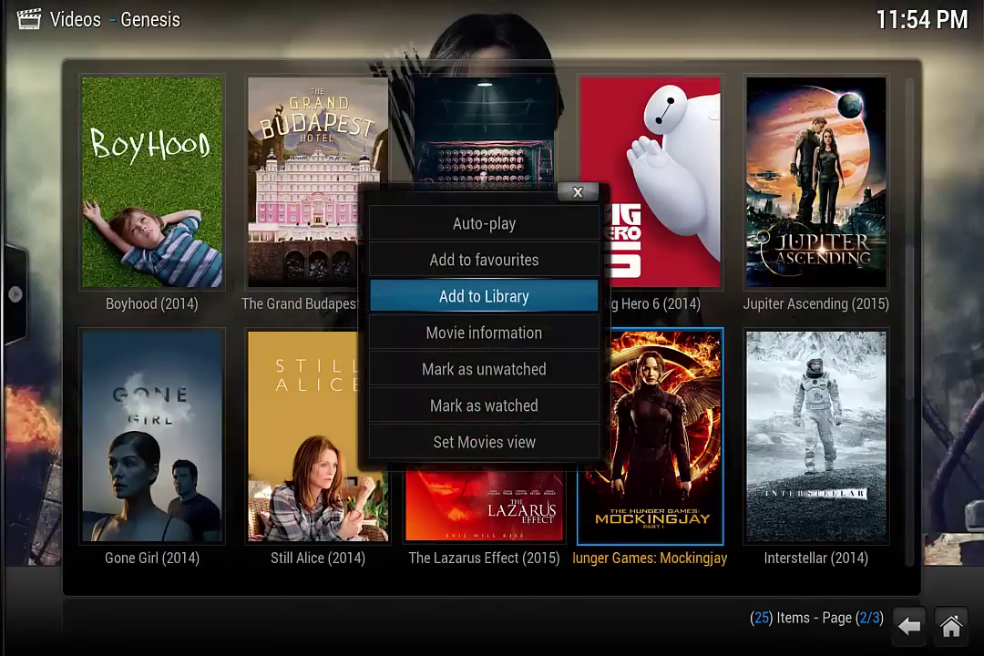
key(Return)
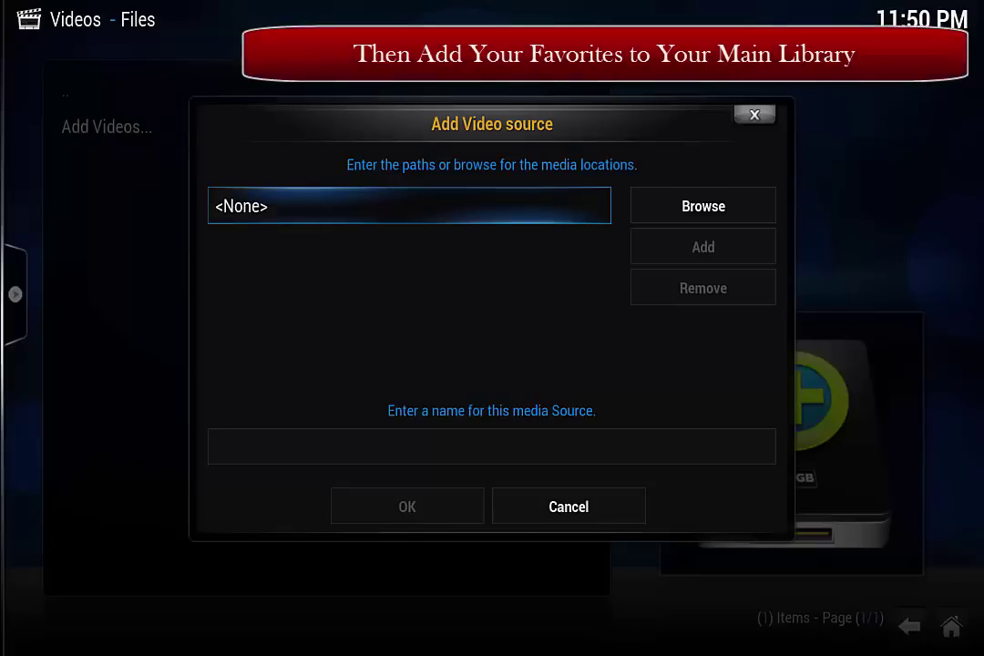
Enter special:/ as the beginning of the media location path for the new video source.
key(Return)
text(sp)
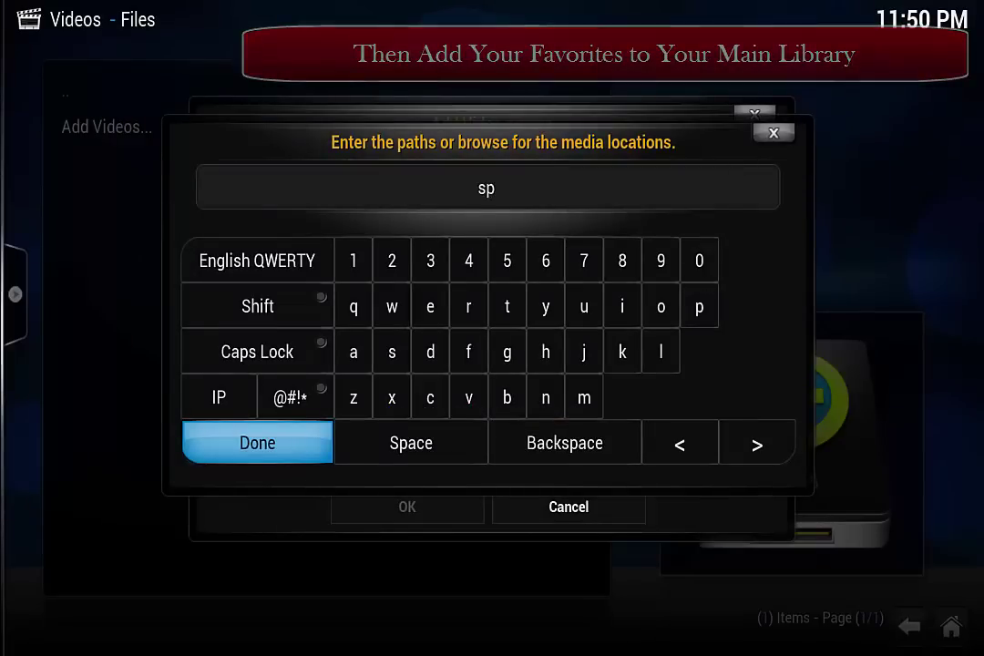
text(eciaq=)
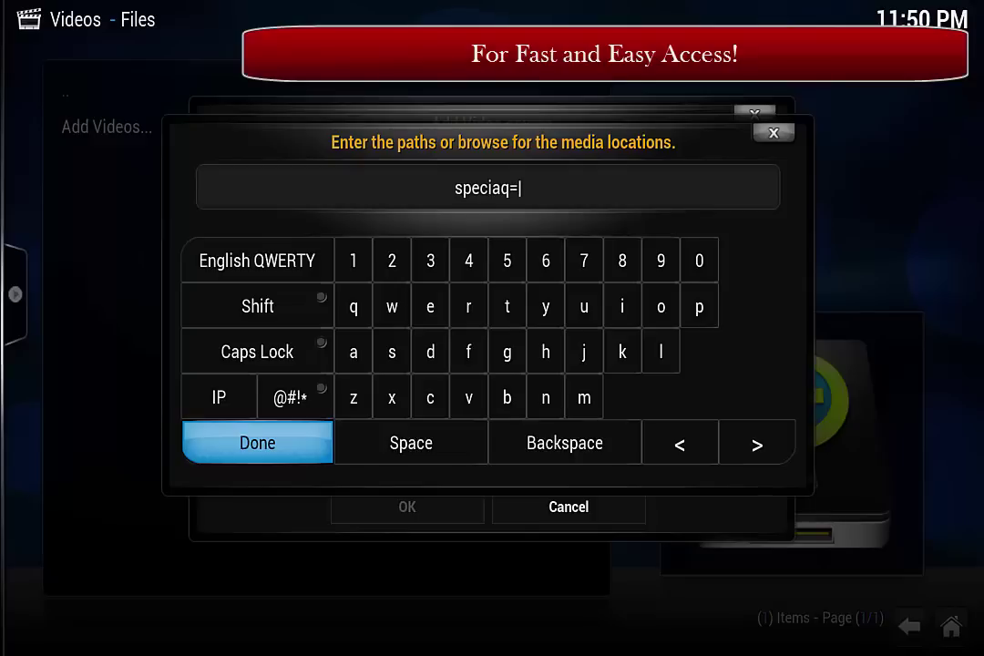
key(BackSpace)
key(BackSpace)
text(l)
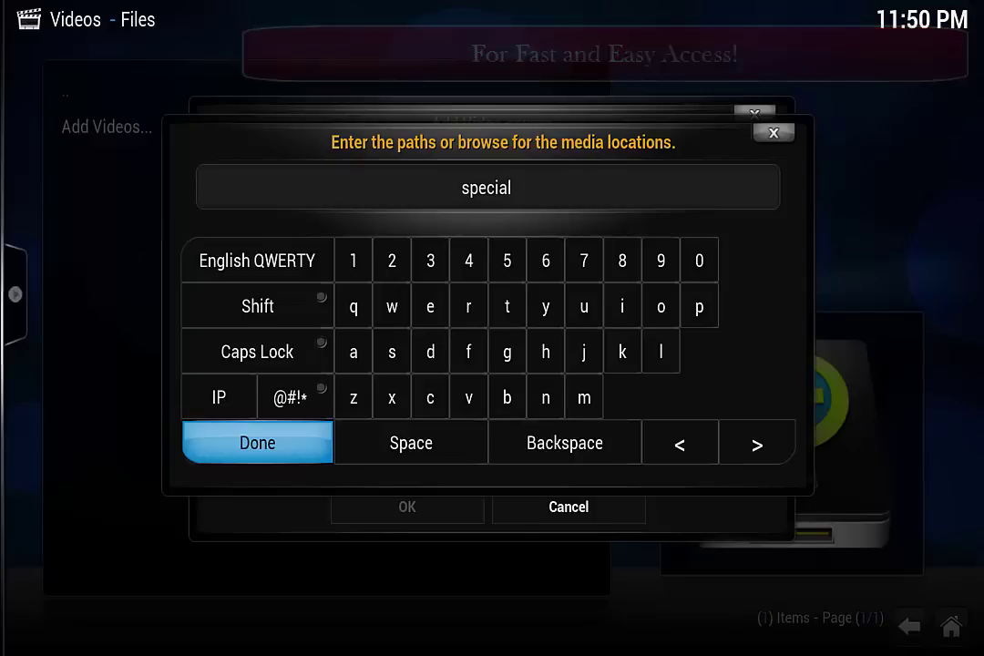
text(:/)
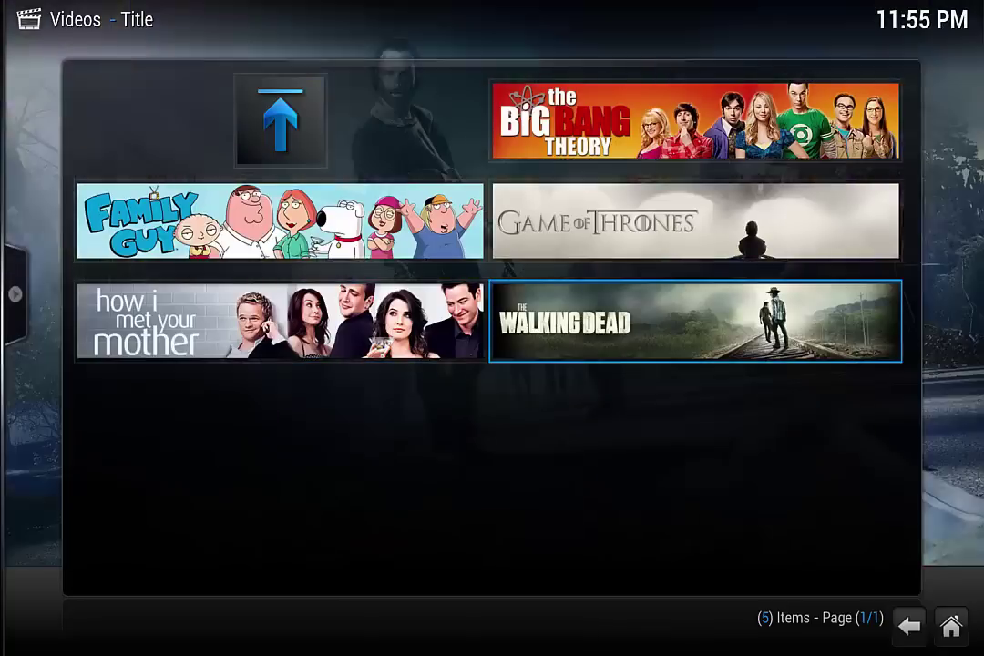
Open Game of Thrones from the TV show library and browse through its items.
click(695, 221)
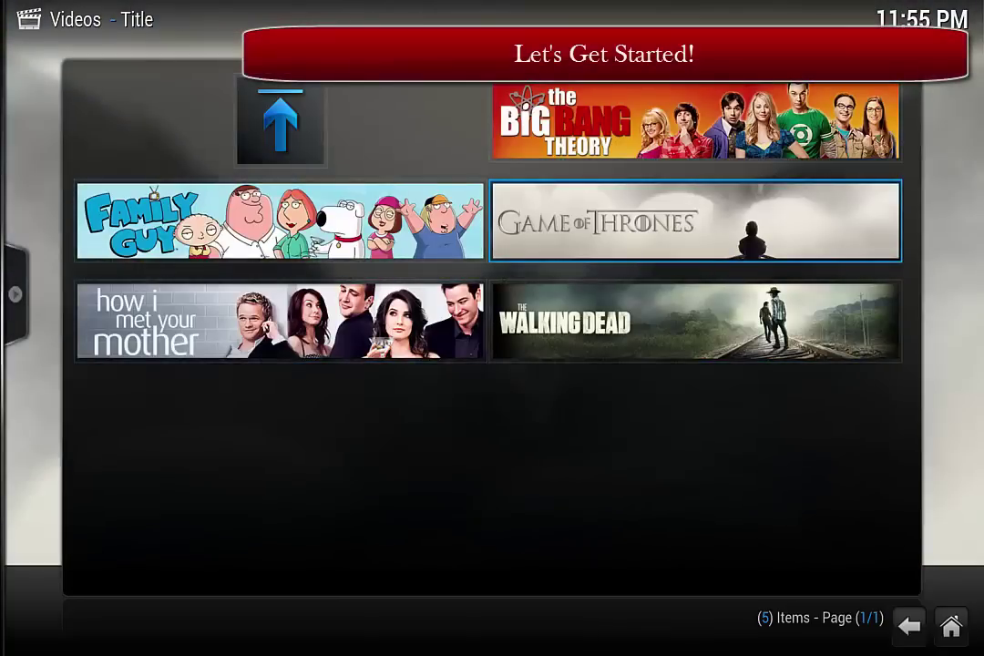
key(Return)
key(Right)
key(Right)
key(Right)
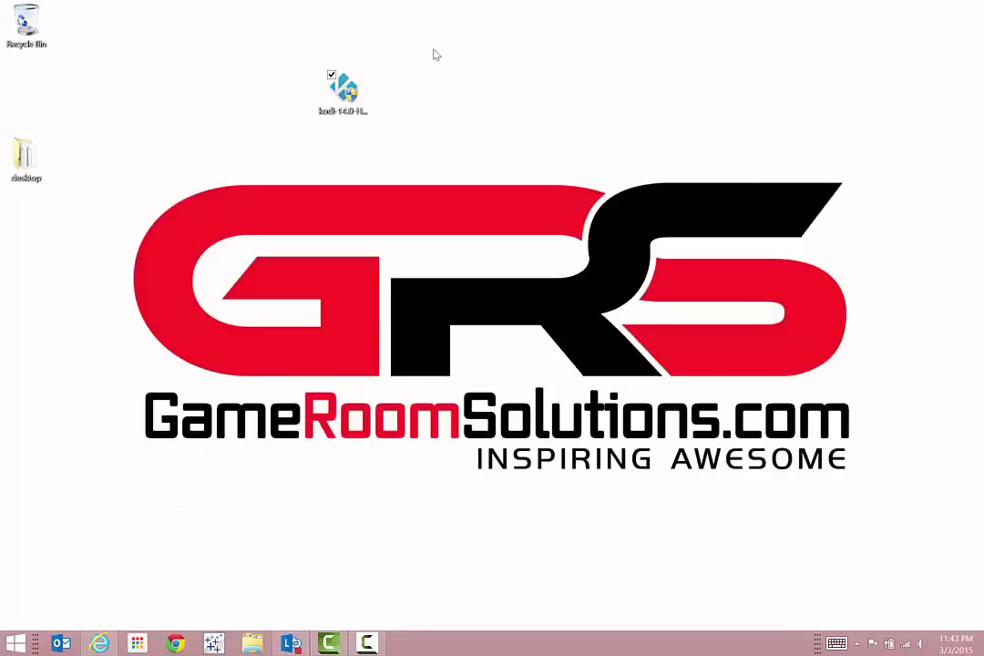
Run the Kodi 14.0 installer from the desktop and go through its setup wizard with the Full install type.
click(348, 110)
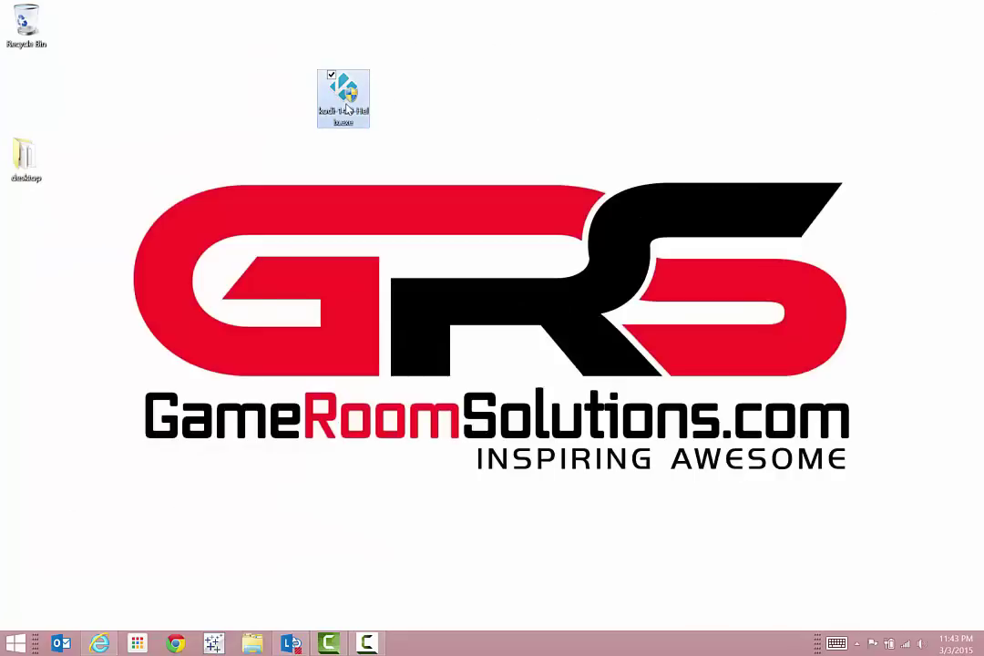
double_click(348, 110)
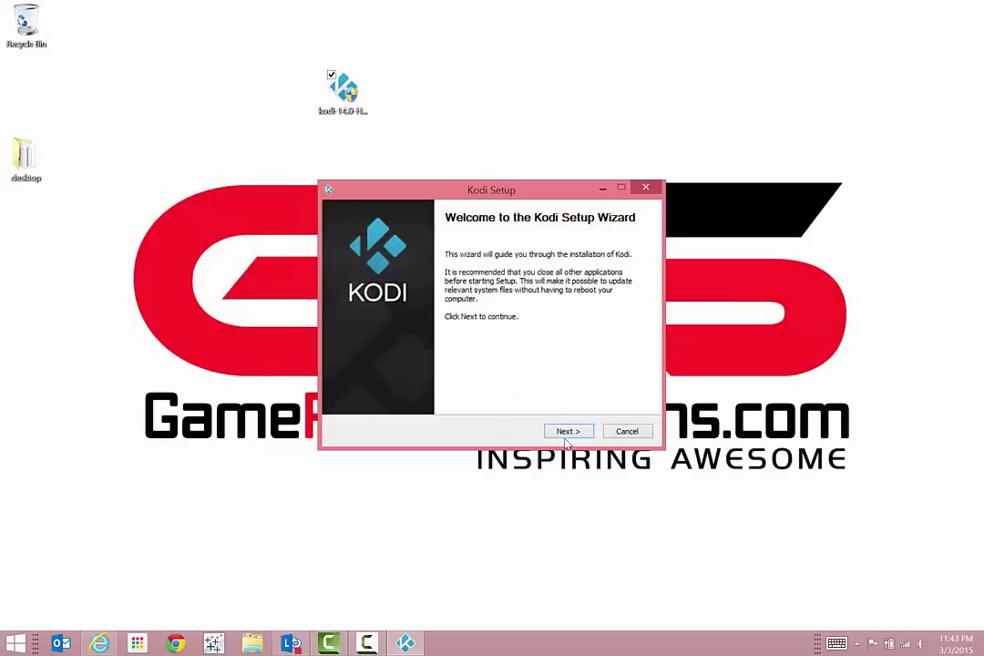
click(568, 431)
key(Return)
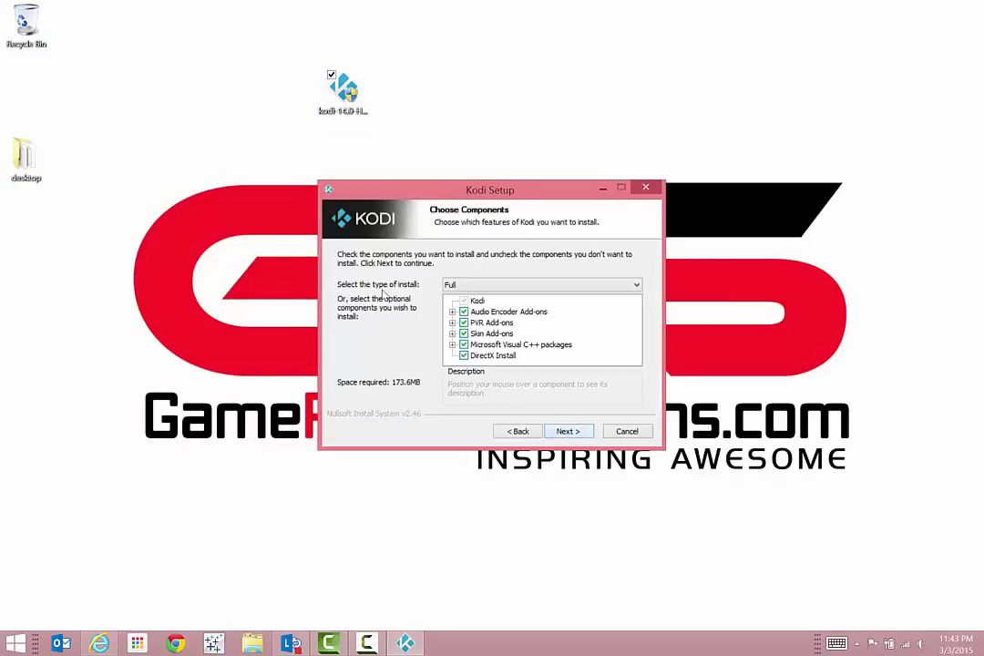
key(Return)
key(Return)
key(Return)
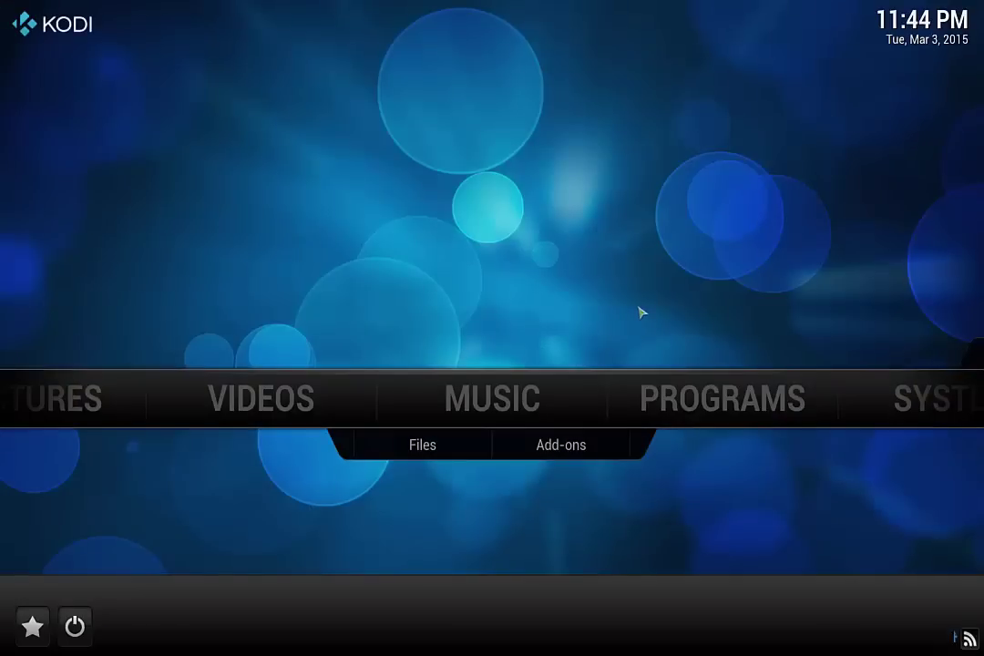
Open the File manager from the System section of the Kodi home screen.
key(Right)
key(Right)
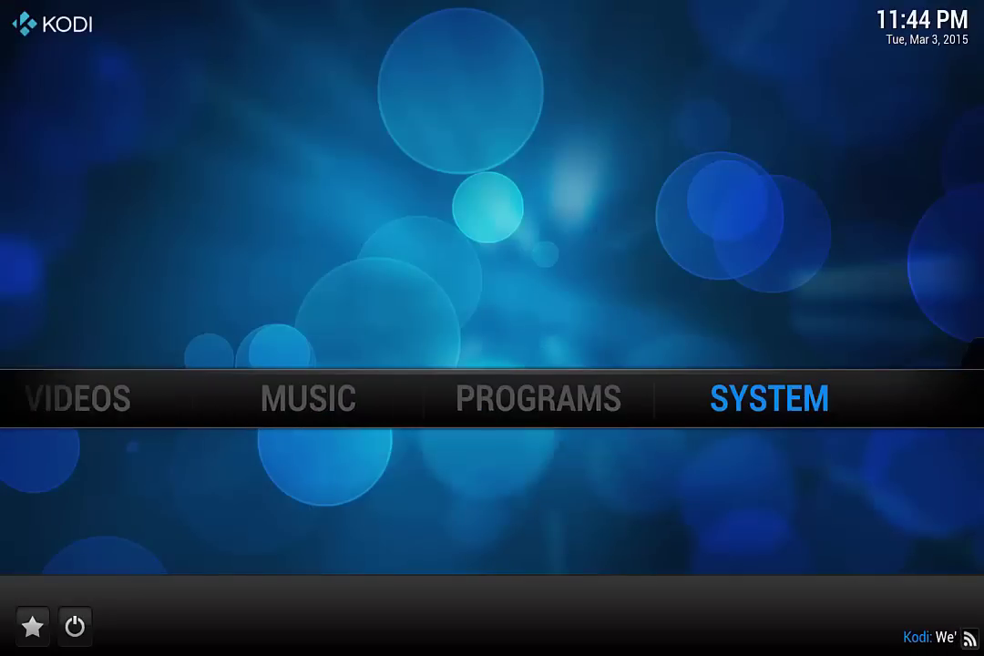
key(Down)
key(Right)
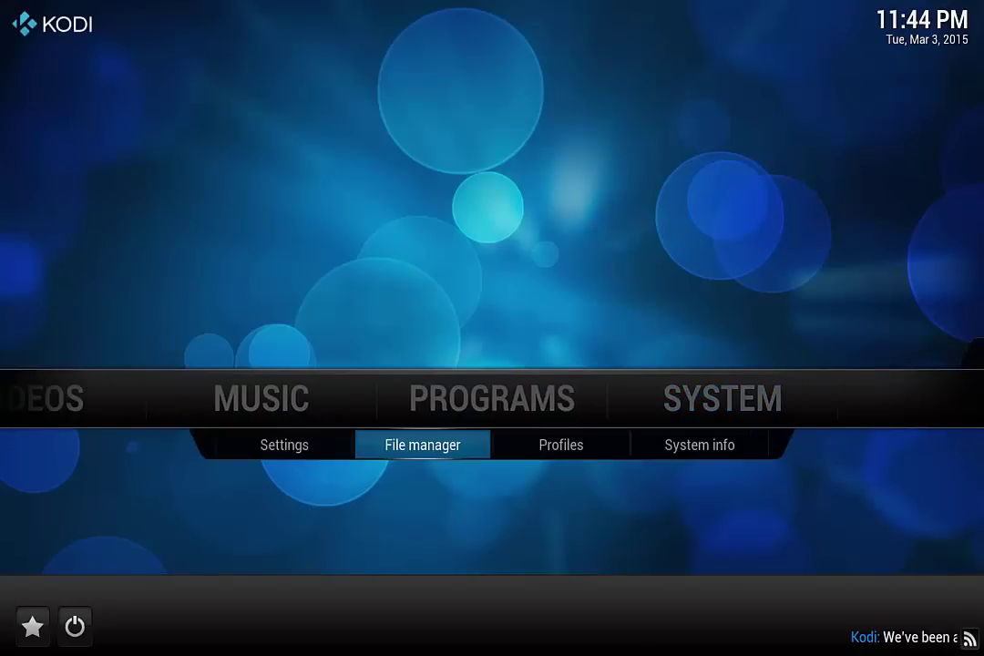
key(Return)
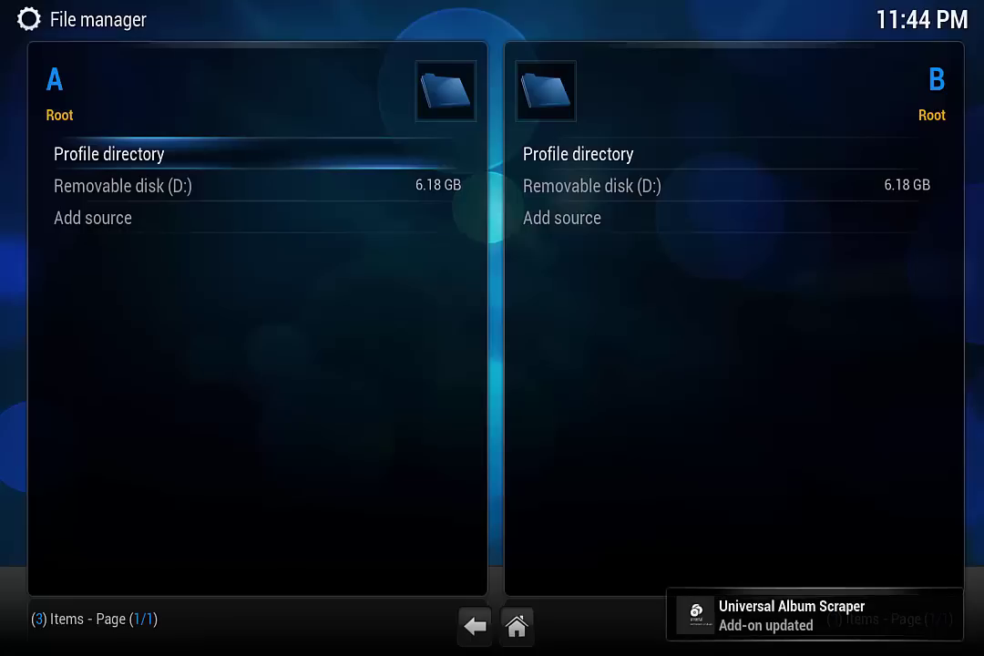
key(Down)
key(Down)
key(Return)
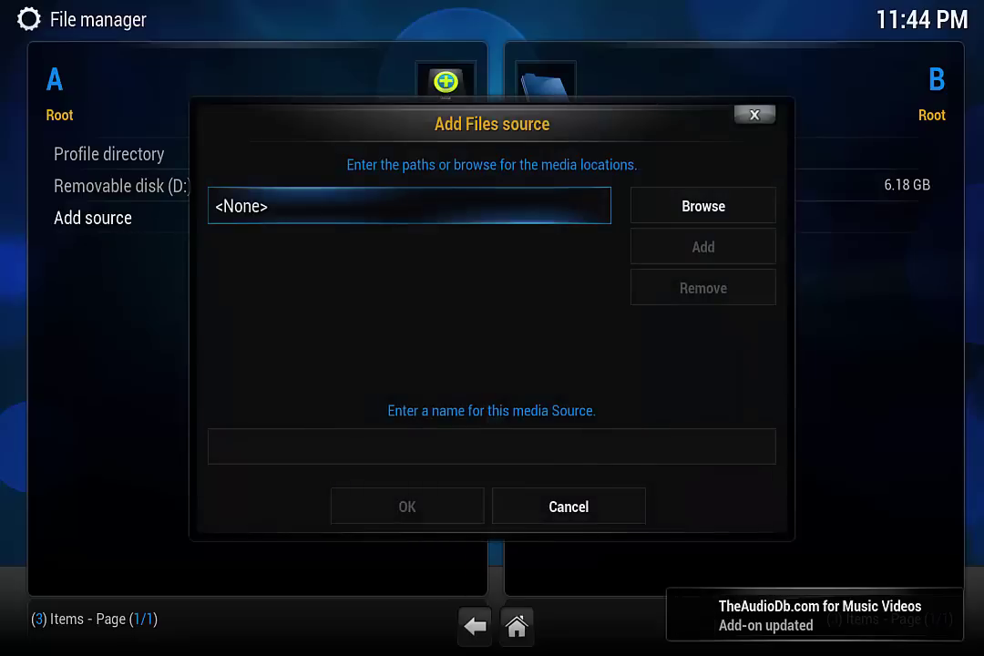
key(Return)
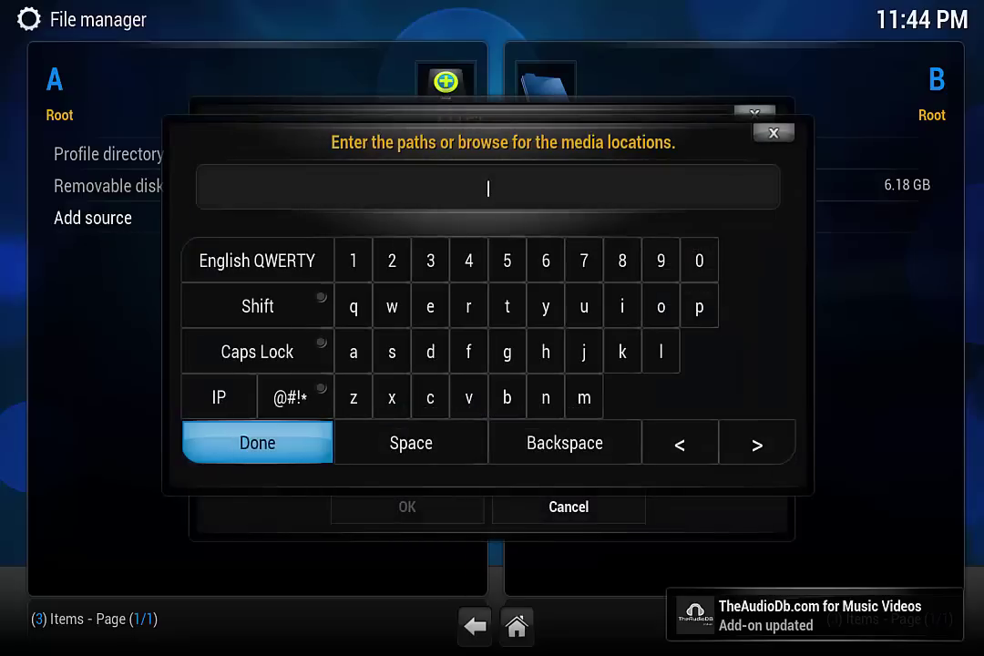
text(http://fusion)
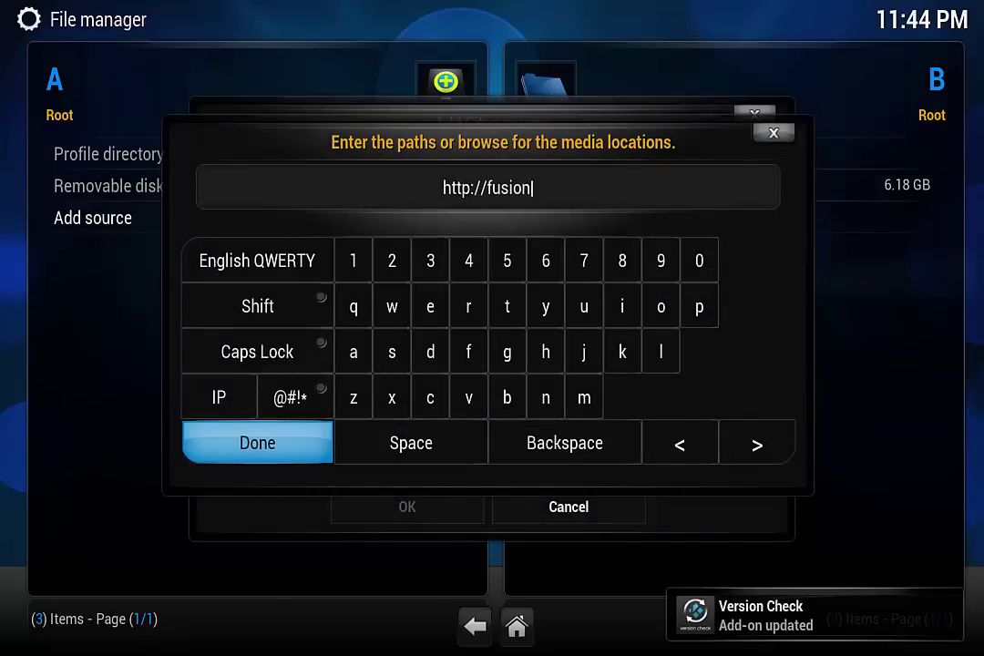
text(.tv)
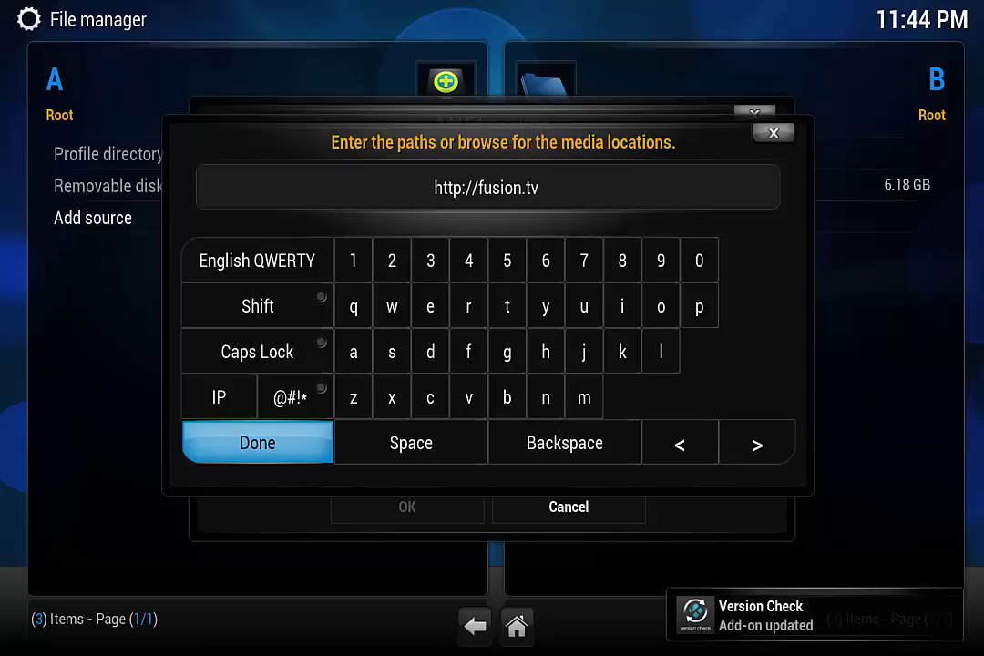
text(addons.ag)
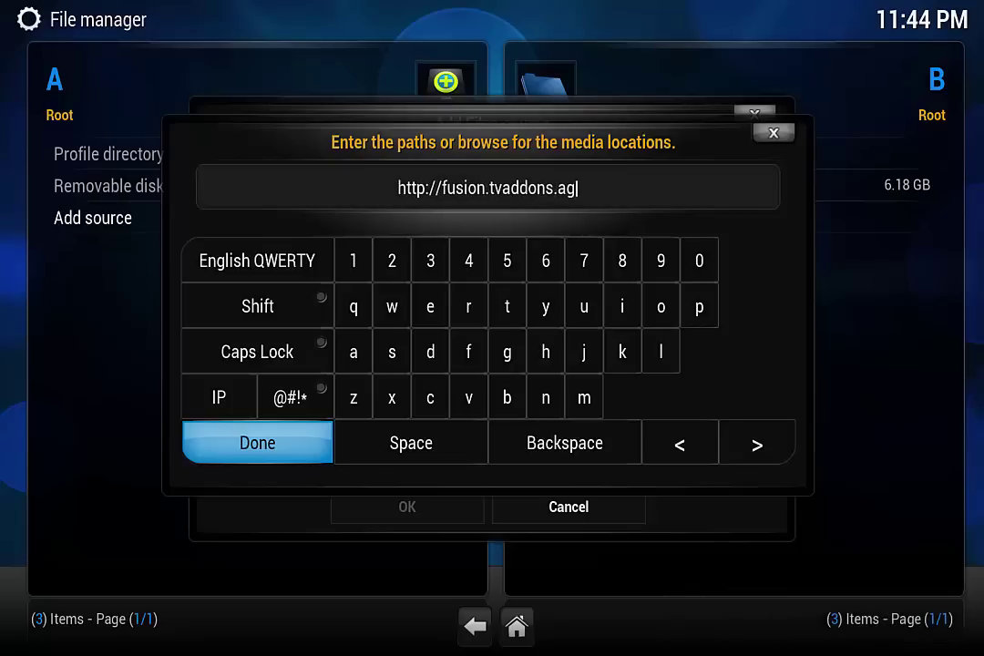
key(Return)
Name the new media source fusion and save it.
click(492, 447)
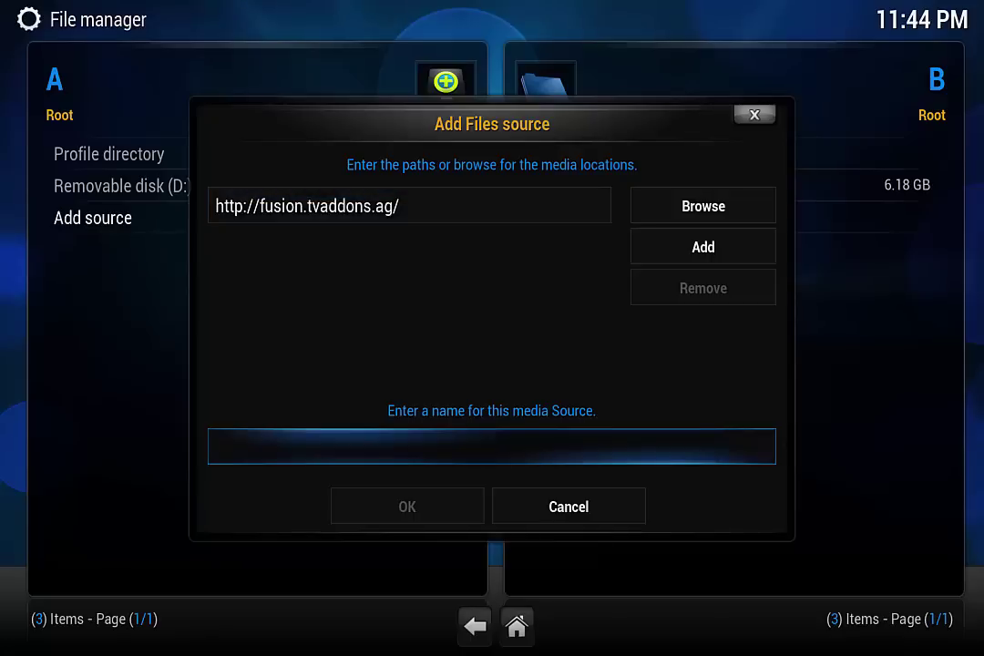
text(fusion)
click(407, 507)
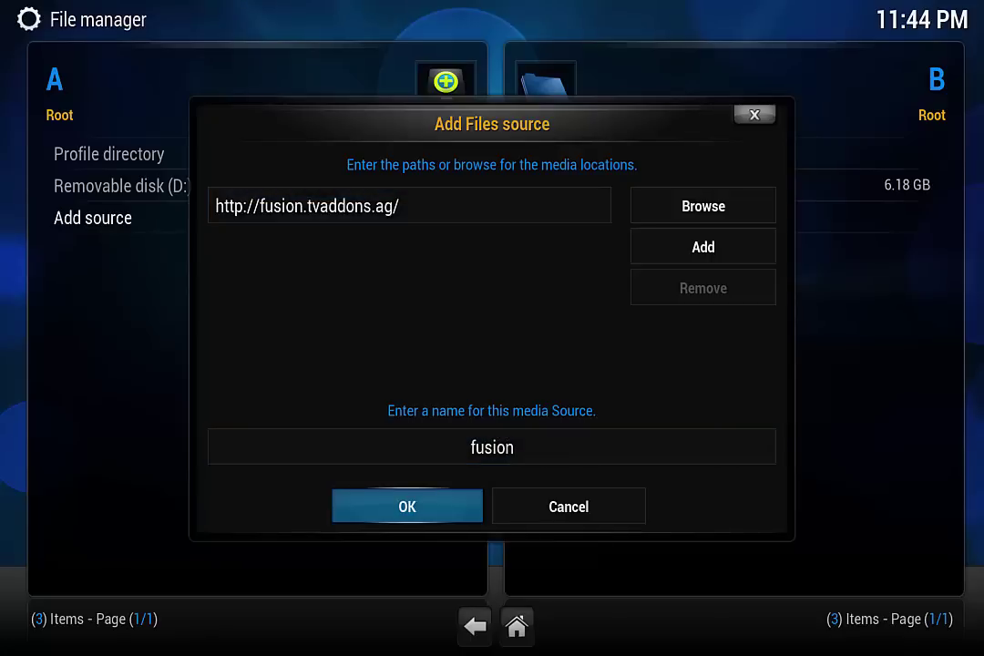
key(Return)
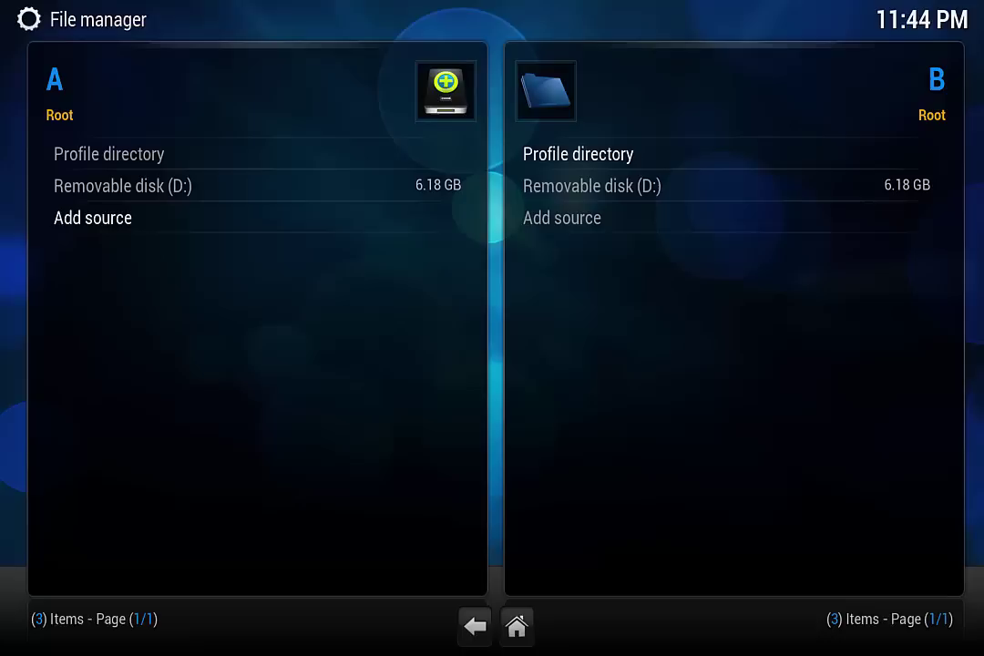
Leave the File manager and open the list of available video add-ons.
key(Up)
key(Up)
key(Up)
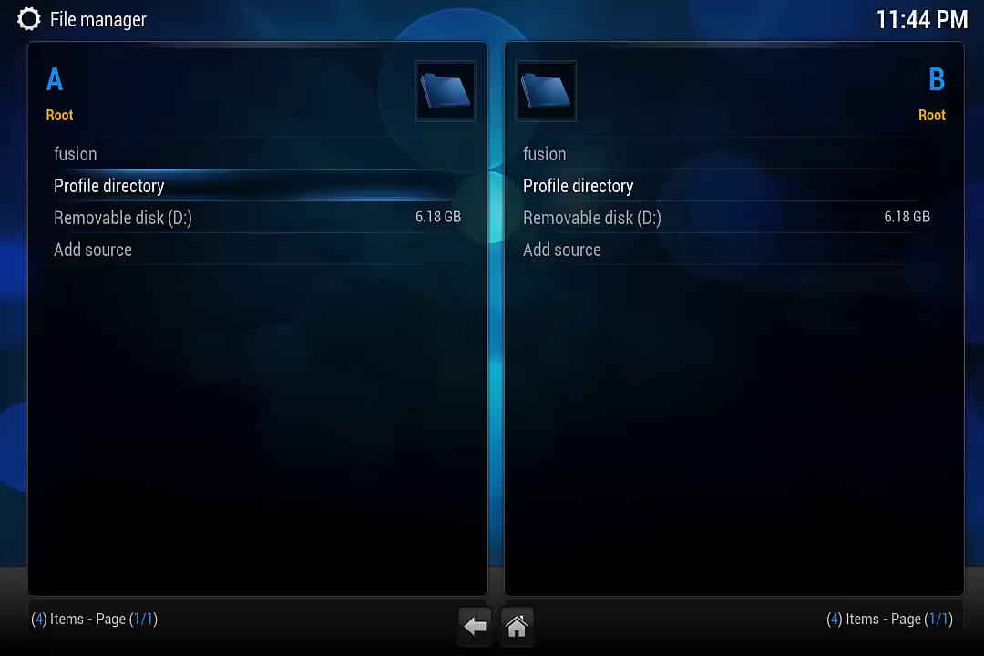
key(Escape)
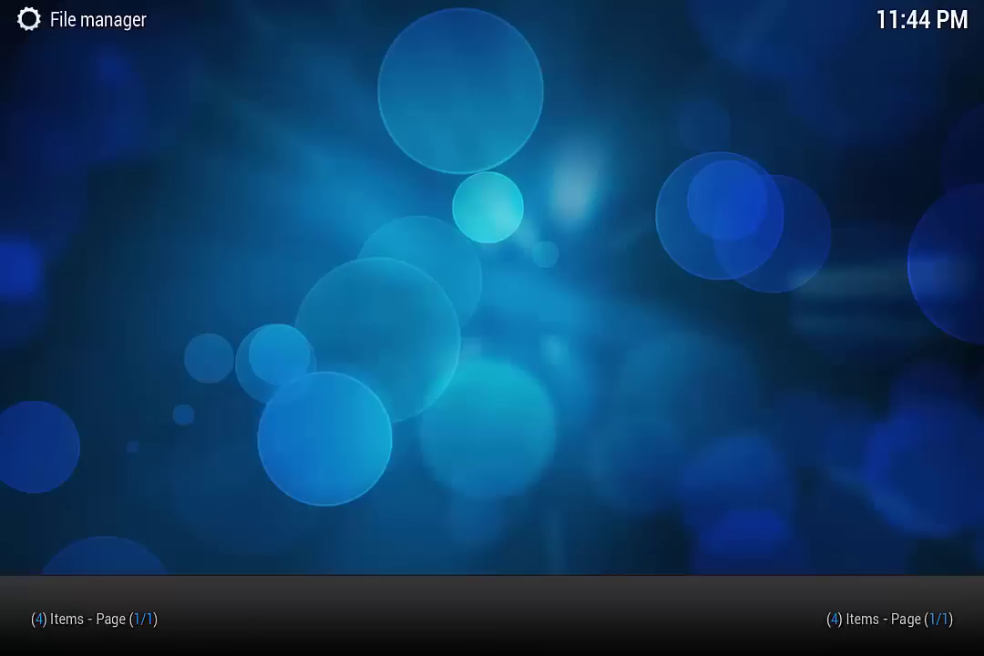
key(Left)
key(Left)
key(Left)
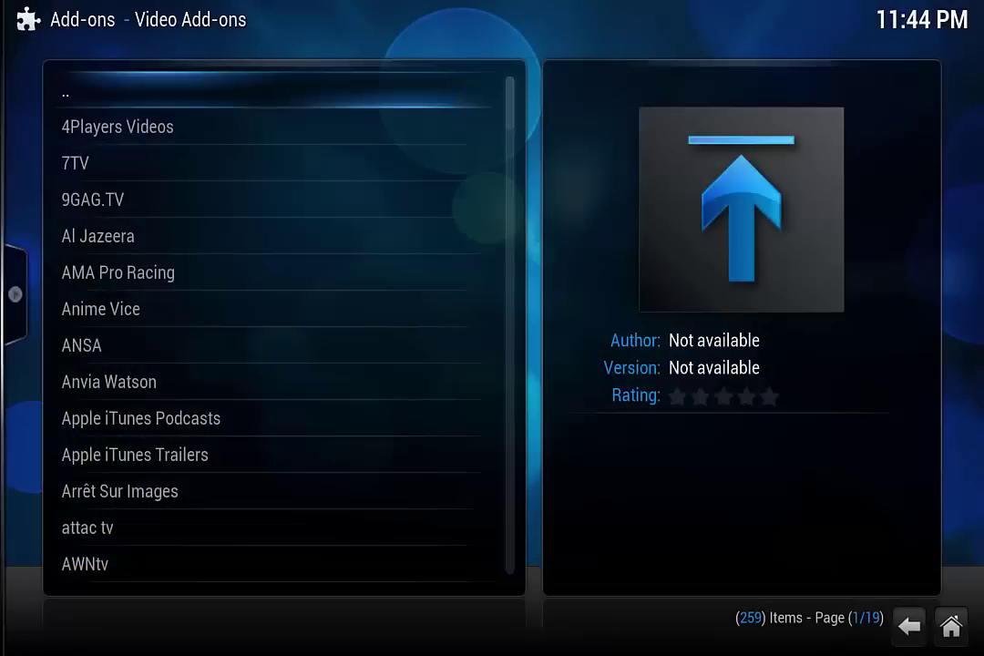
Go up to the top level of Add-ons and start installing an add-on from a zip file.
key(BackSpace)
key(Down)
key(Down)
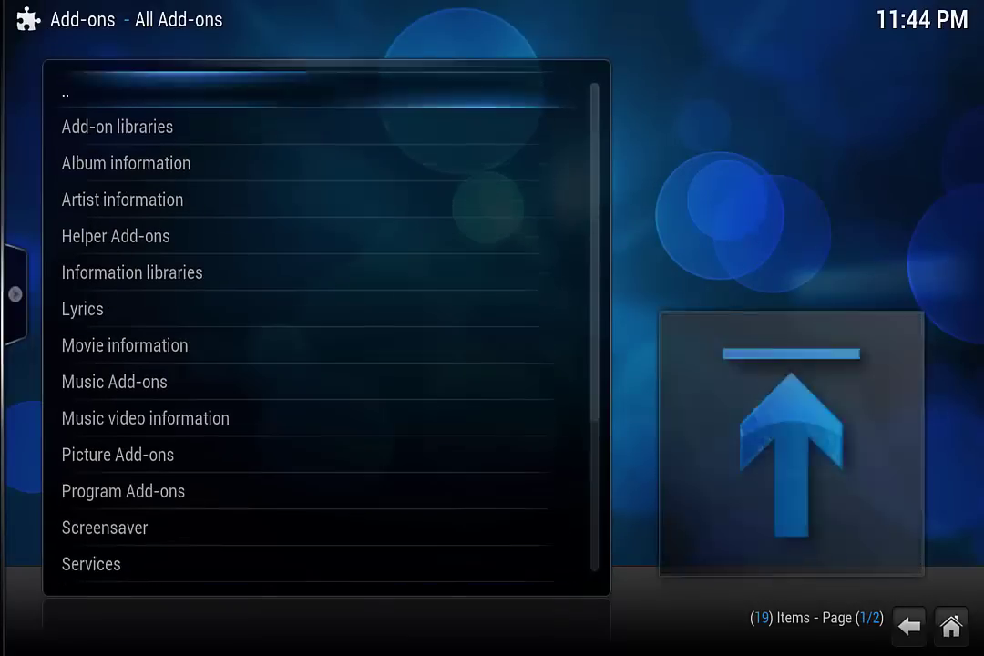
key(Down)
key(Return)
key(Down)
key(Down)
key(Down)
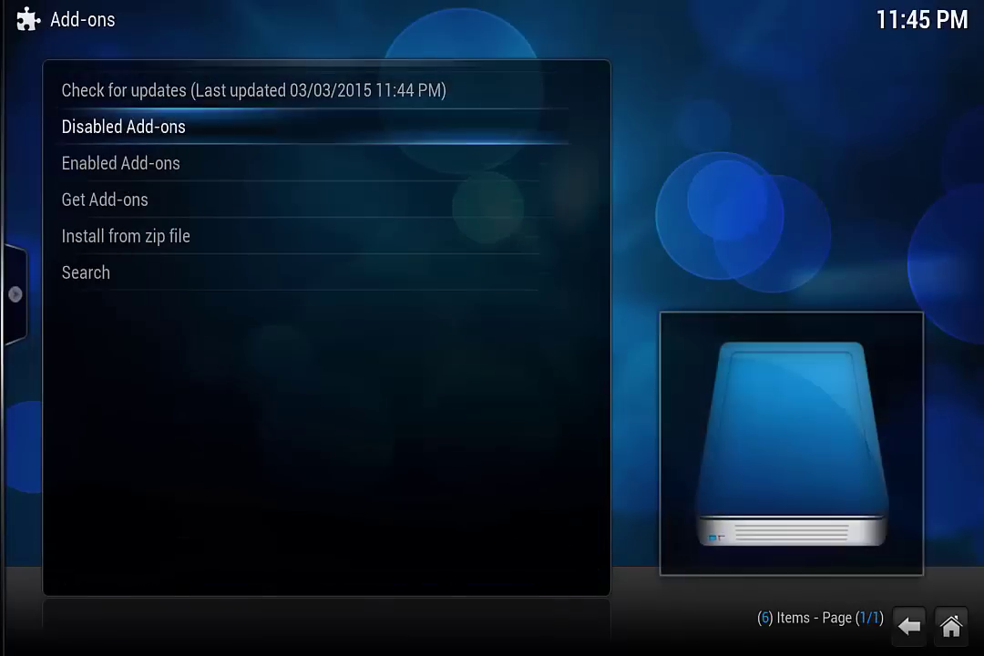
key(Down)
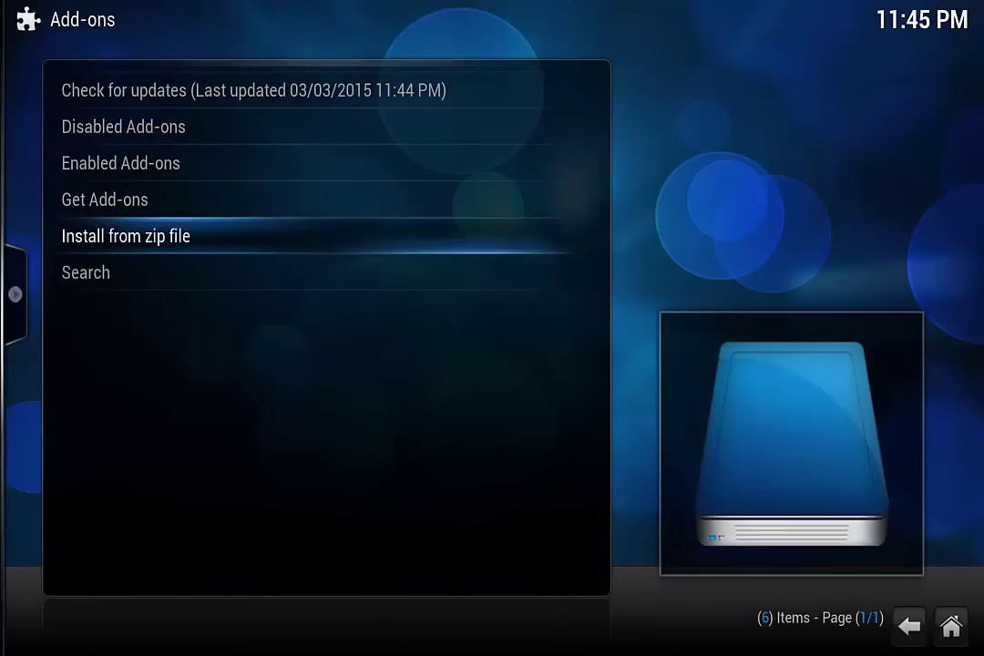
key(Return)
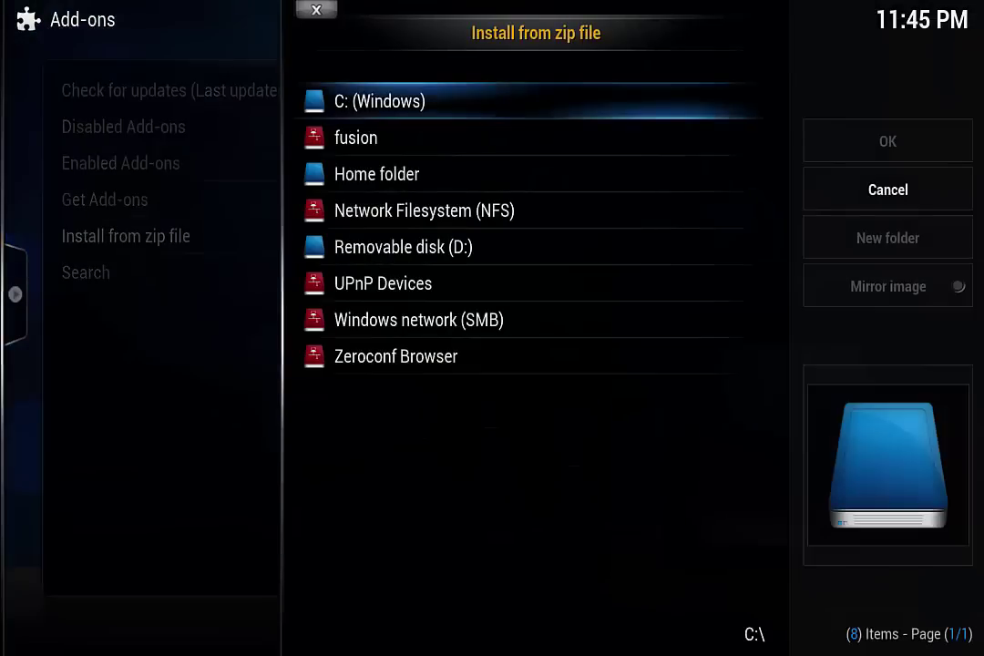
Browse the fusion source and open its xbmc-repos folder.
key(Down)
key(Return)
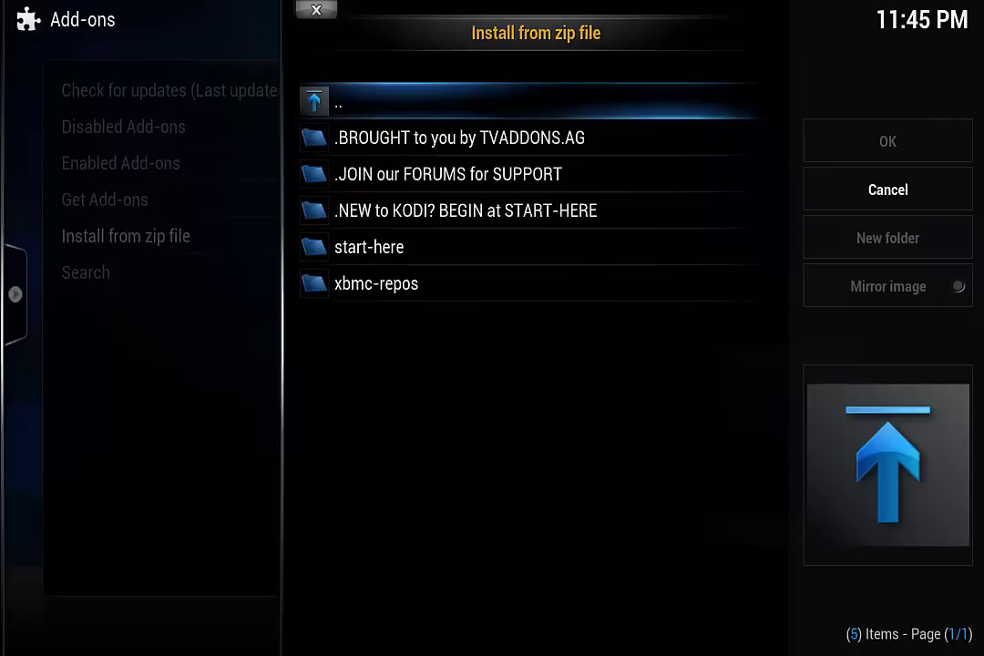
key(Down)
key(Down)
key(Down)
key(Down)
key(Down)
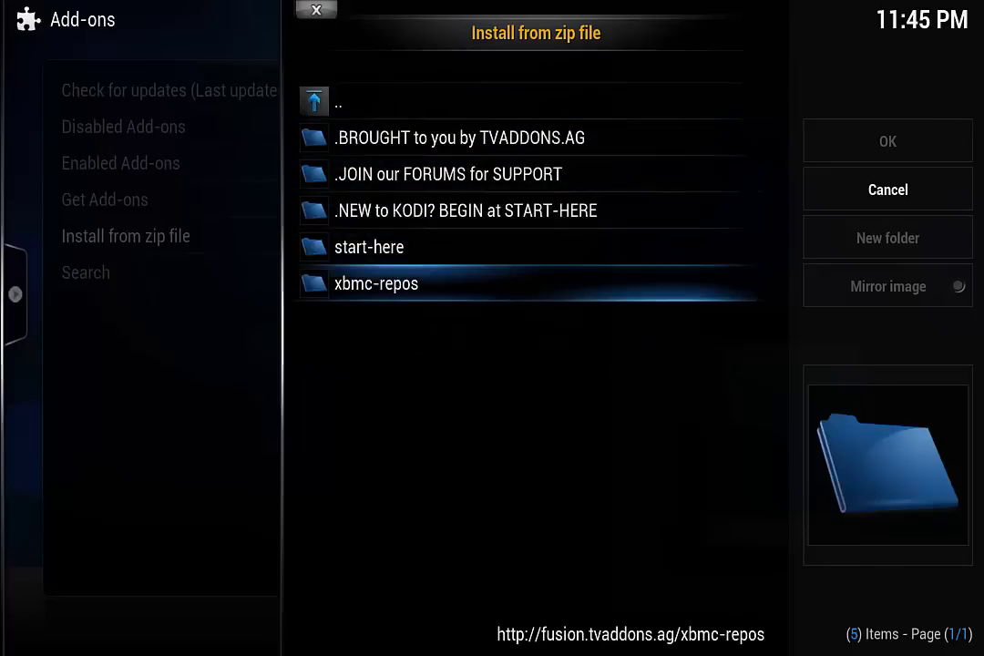
key(Return)
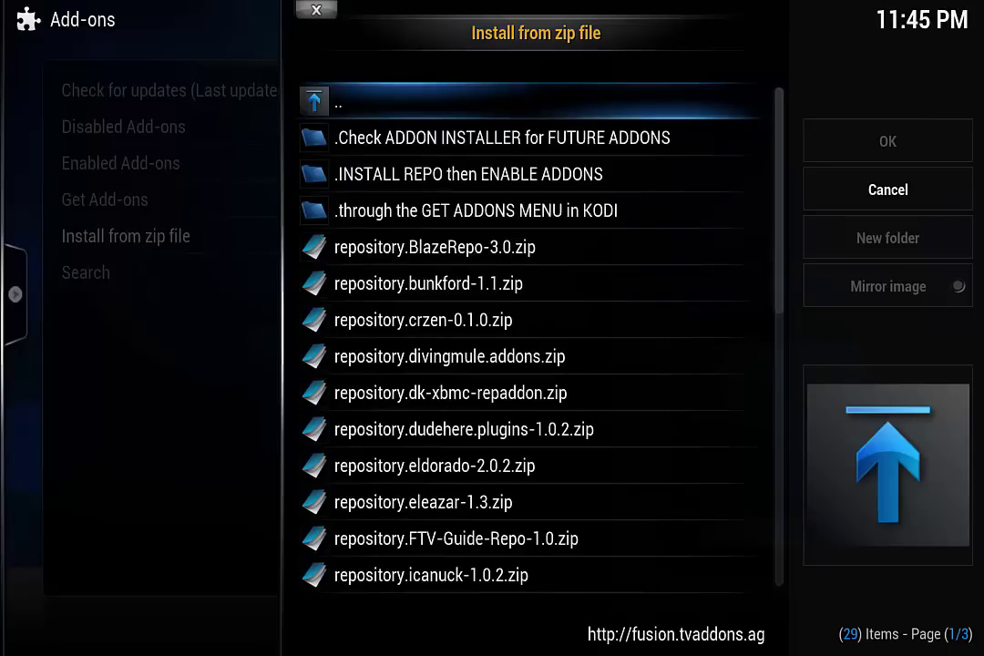
Install the repository from repository.tknorris.release-1.0.1.zip.
key(Up)
key(Up)
key(Up)
key(Up)
key(Up)
key(Up)
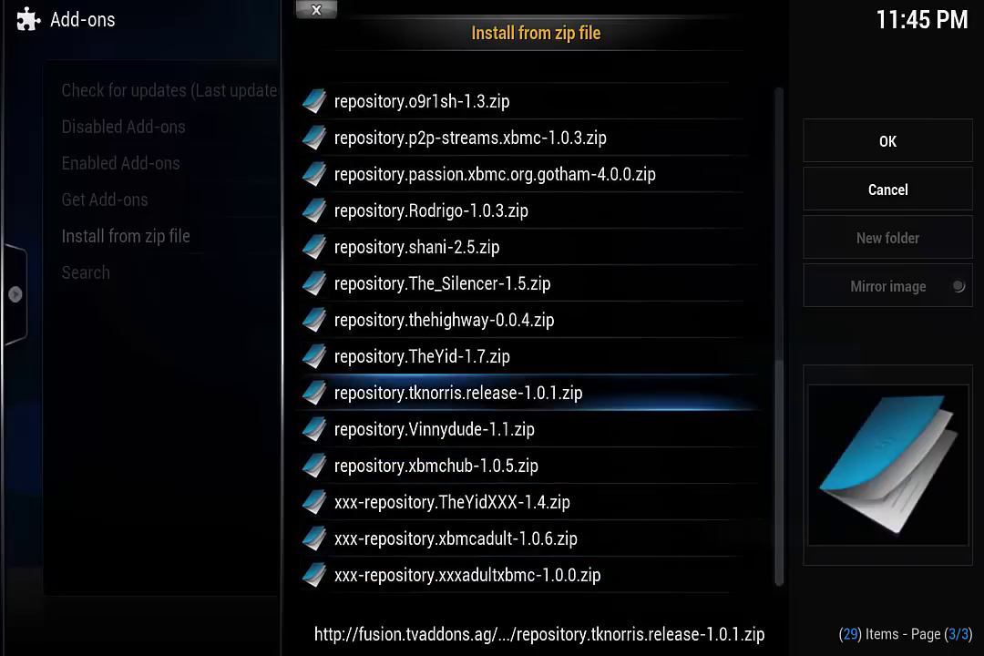
key(Return)
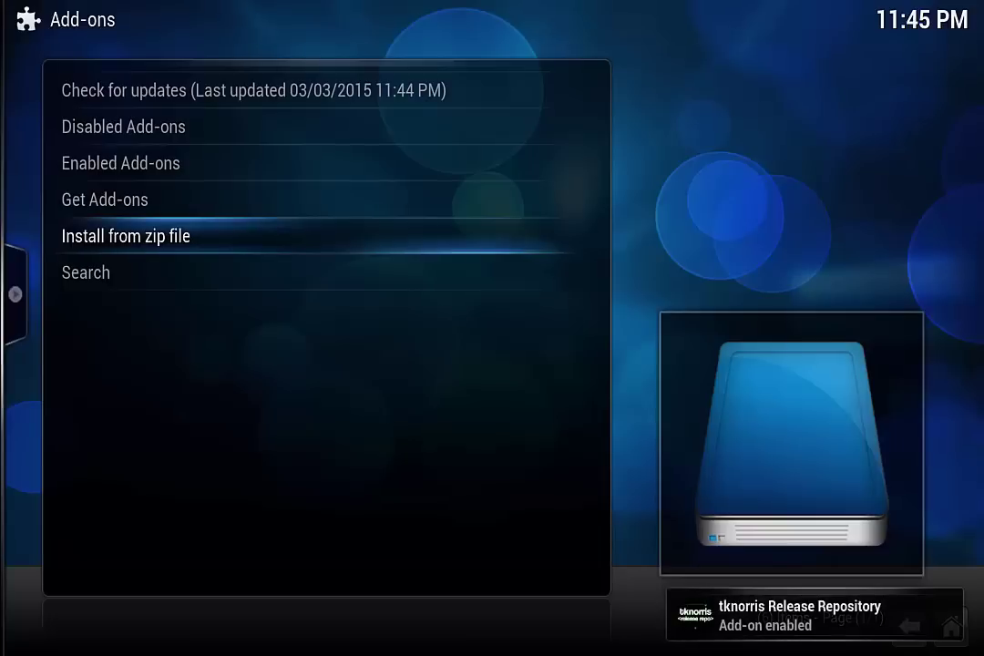
Open the tknorris Release Repository under Get Add-ons.
key(Up)
key(Up)
key(Down)
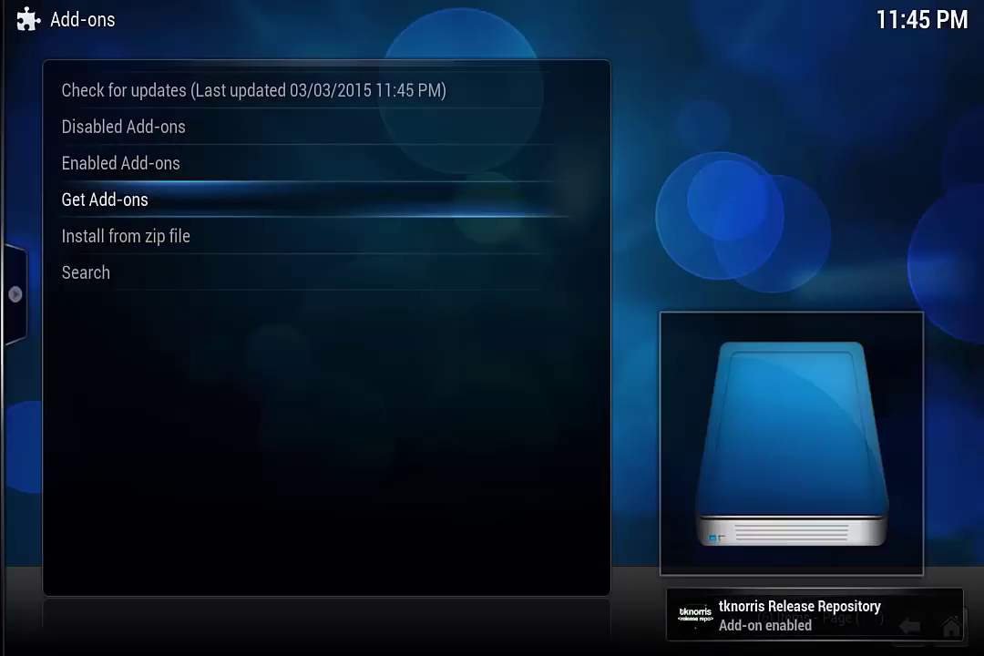
key(Return)
key(Down)
key(Down)
key(Down)
key(Down)
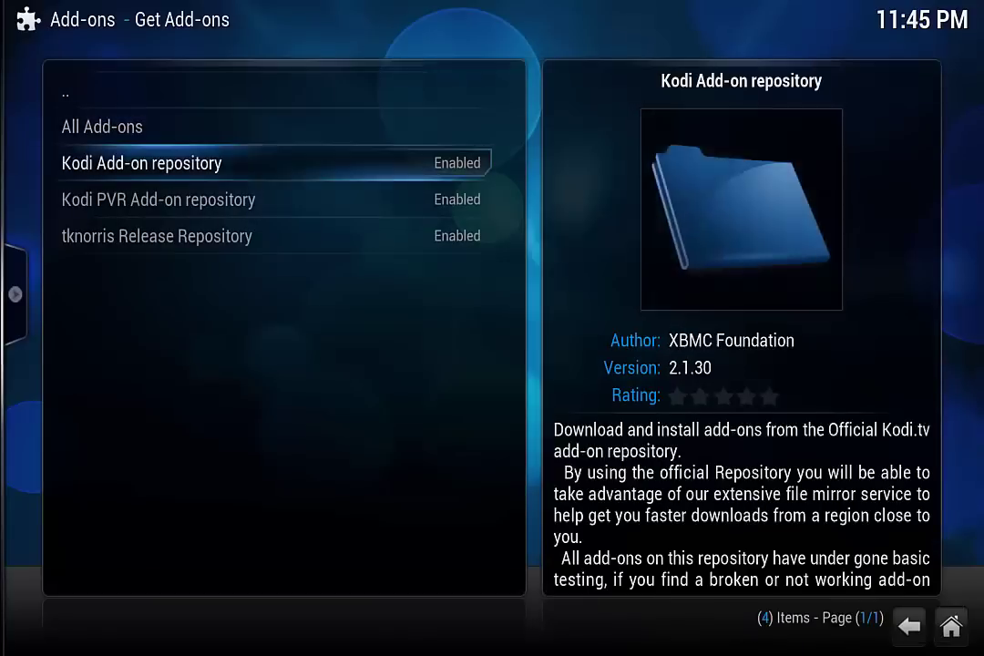
key(Return)
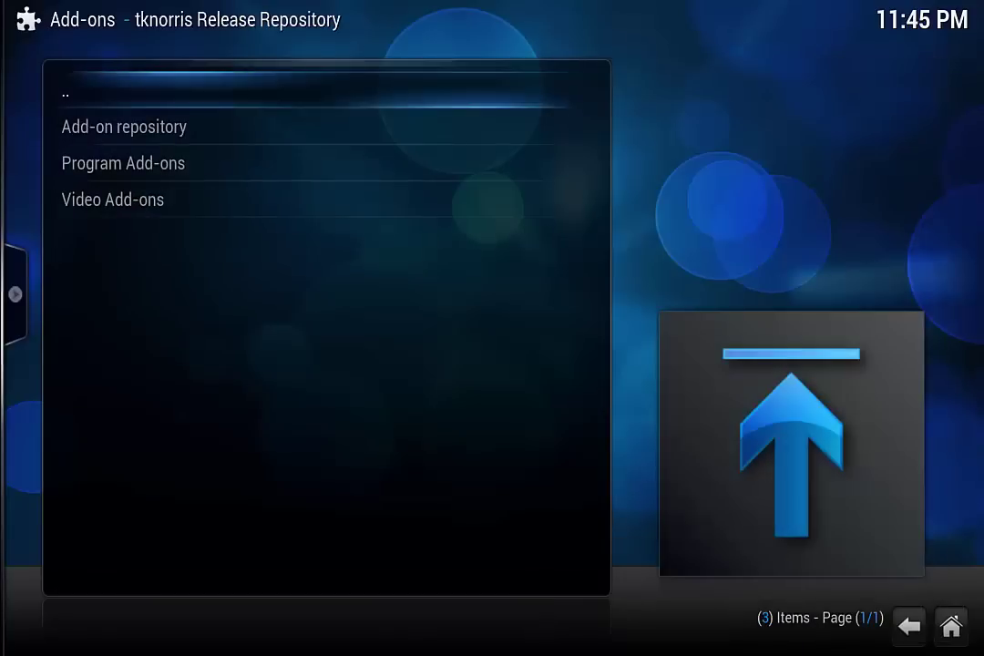
Install the 1Channel add-on from the repository's Video Add-ons.
key(Down)
key(Down)
key(Down)
key(Return)
key(Down)
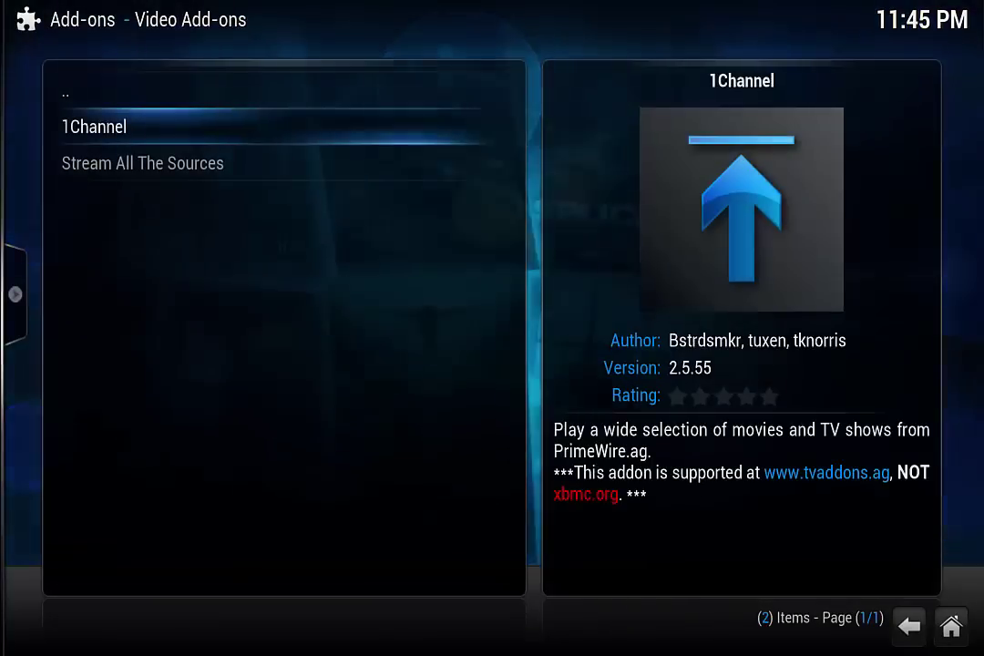
key(Return)
key(Return)
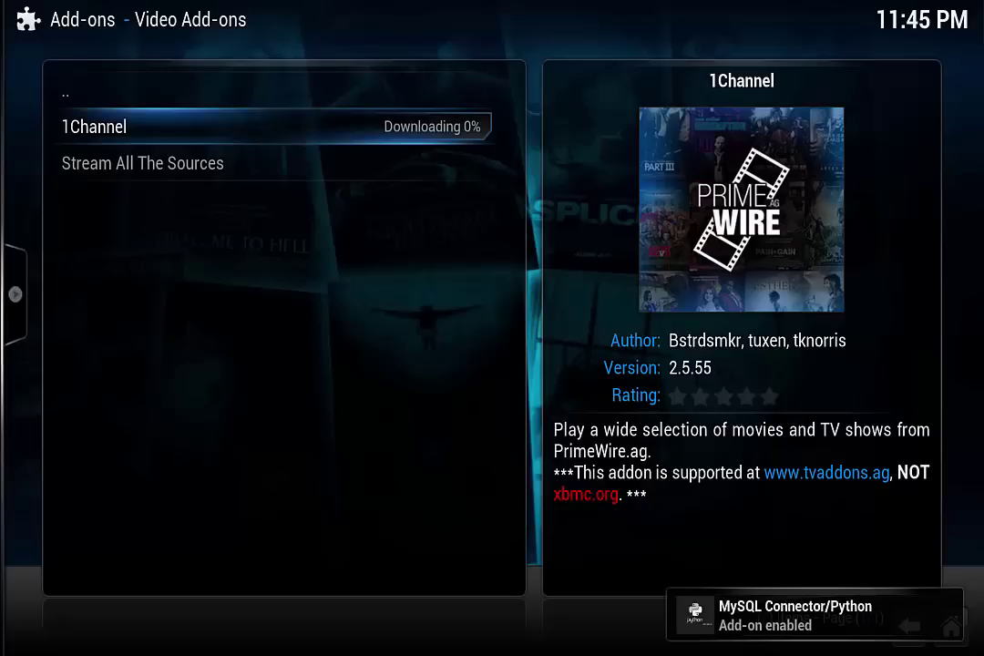
Go back up to the top level of Add-ons and start another installation from a zip file.
key(BackSpace)
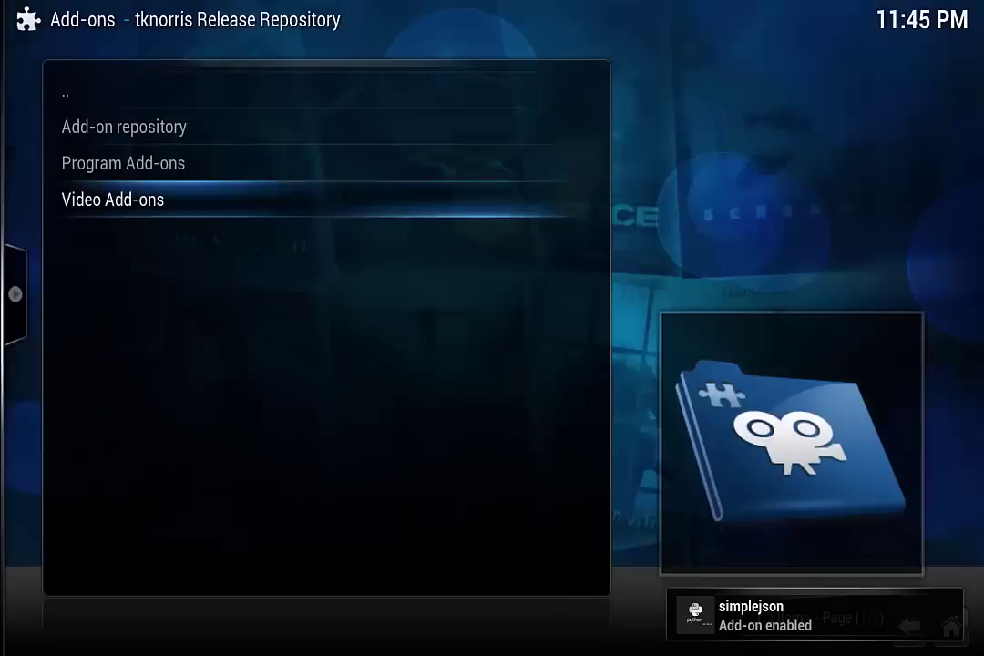
key(BackSpace)
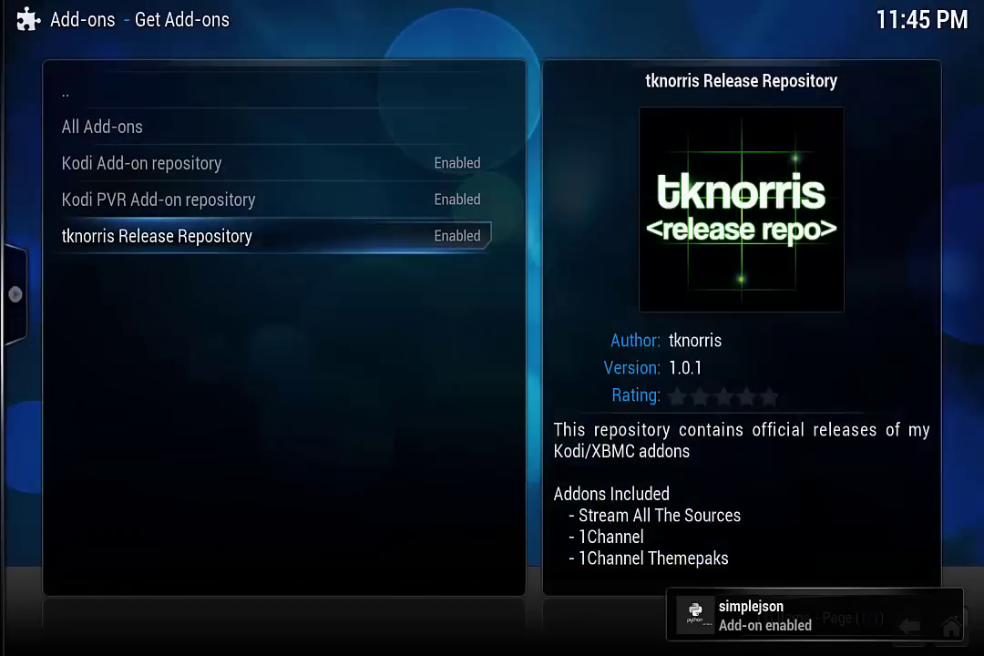
key(BackSpace)
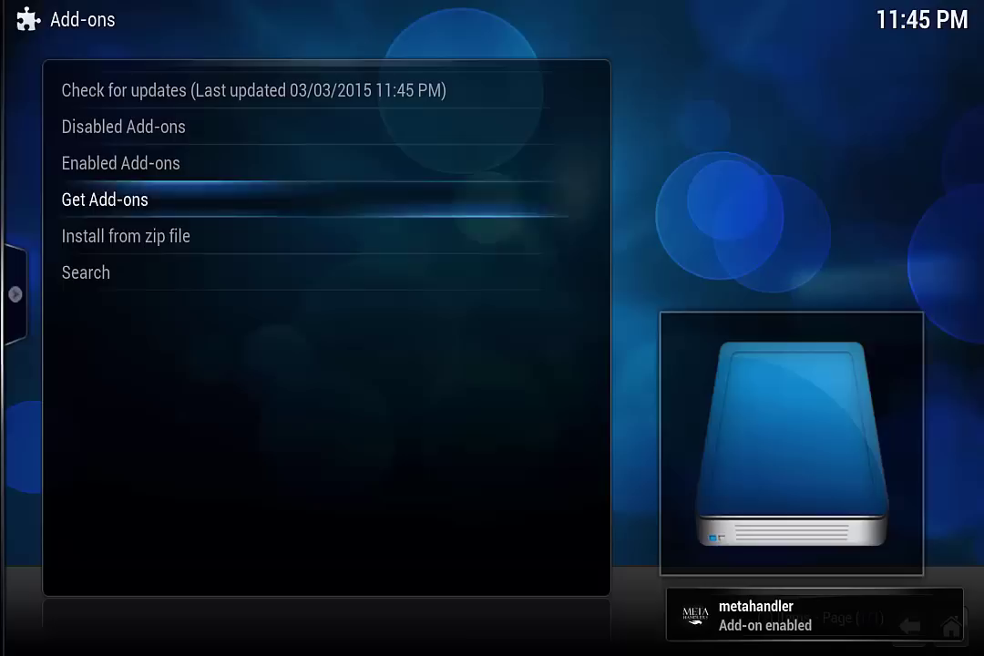
key(Down)
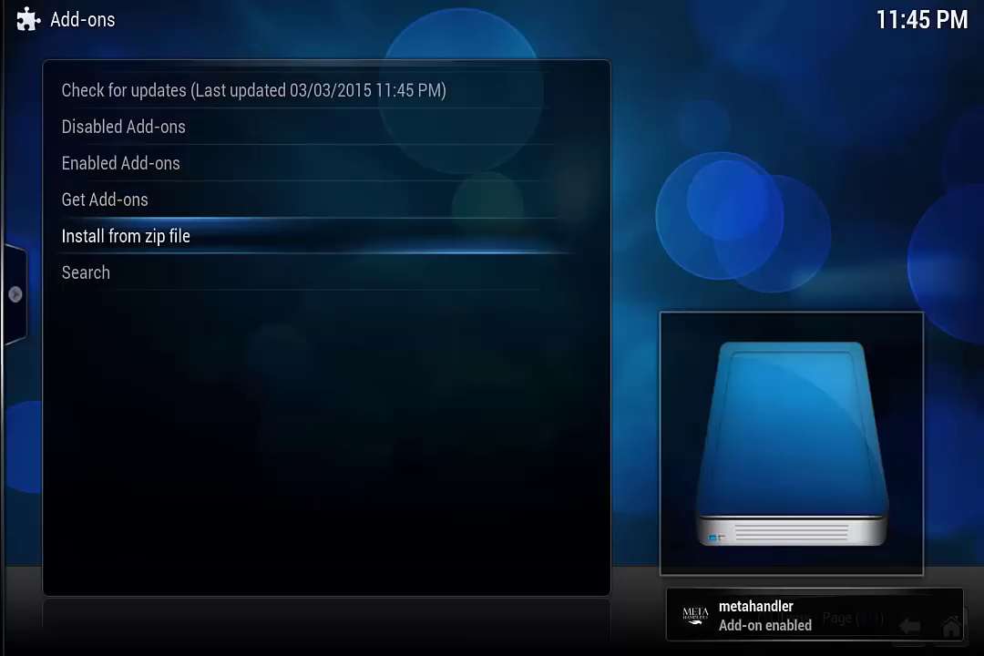
key(Return)
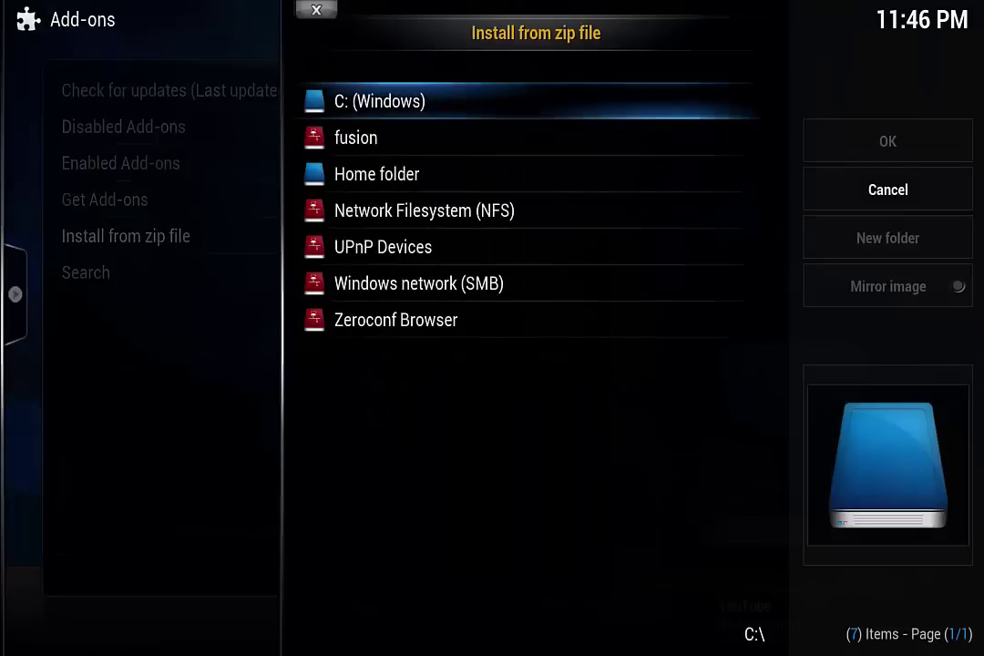
Open the xbmc-repos folder on the fusion source again to choose a second repository.
key(Down)
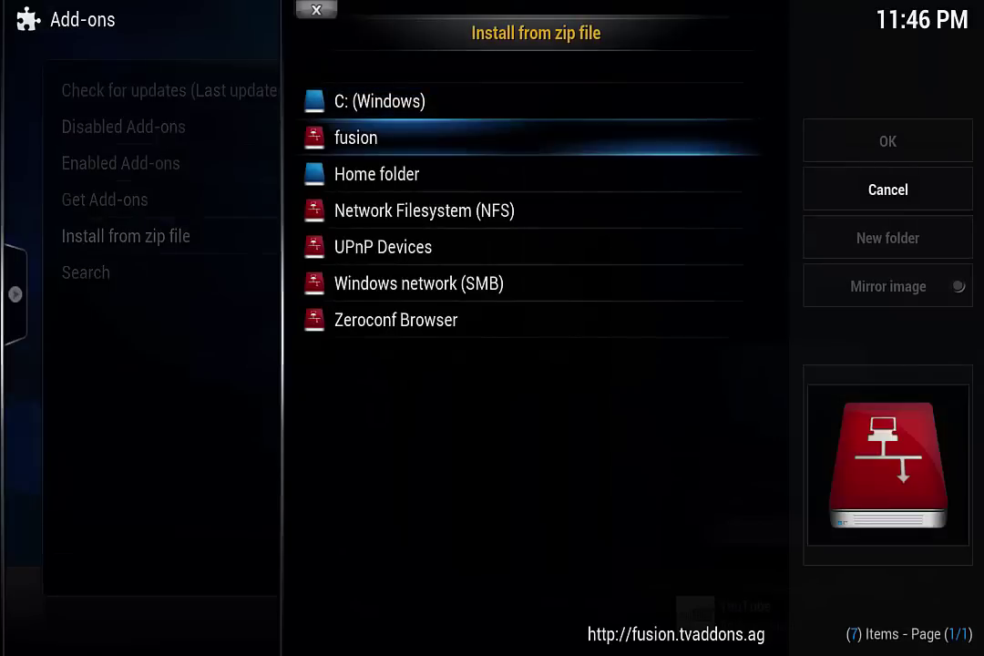
key(Return)
key(Down)
key(Down)
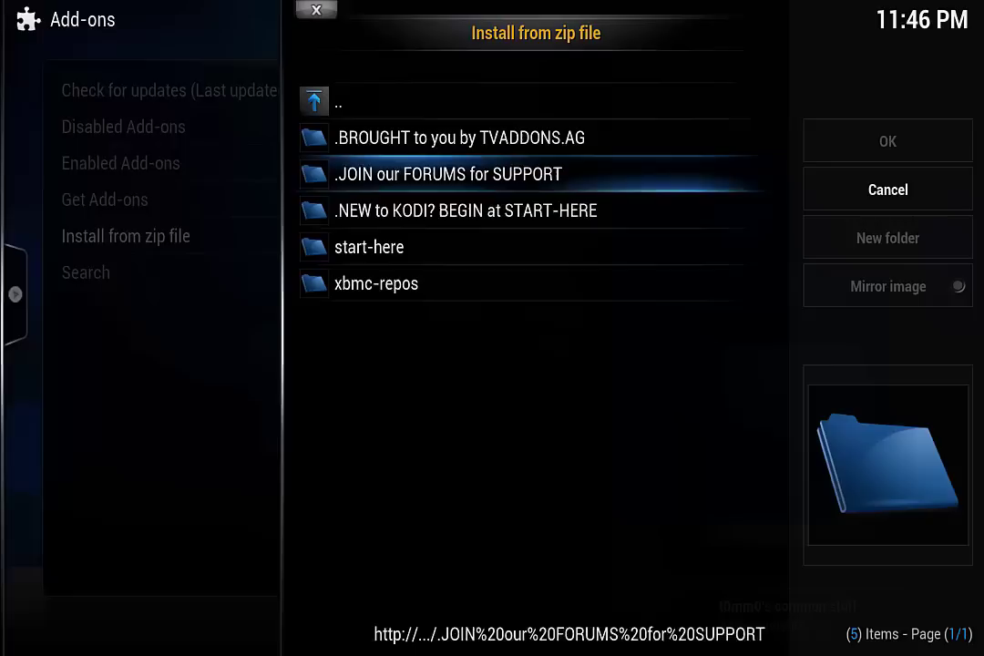
key(Down)
key(Down)
key(Down)
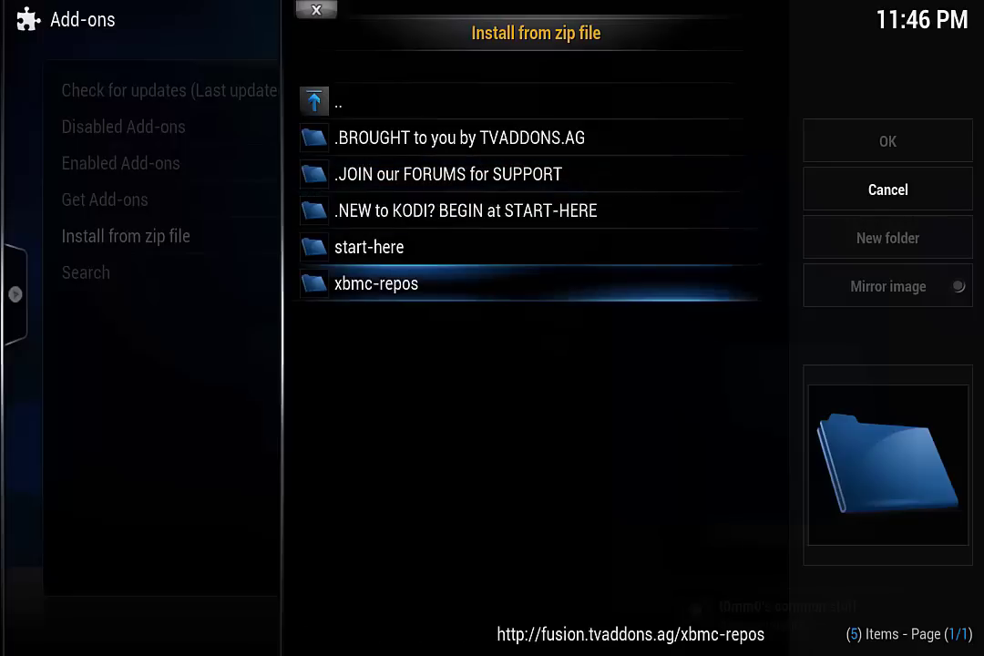
key(Return)
Install the repository from repository.lambda-1.0.9.zip.
key(Down)
key(Down)
key(Down)
key(Down)
key(Down)
key(Down)
key(Down)
key(Down)
key(Down)
key(Down)
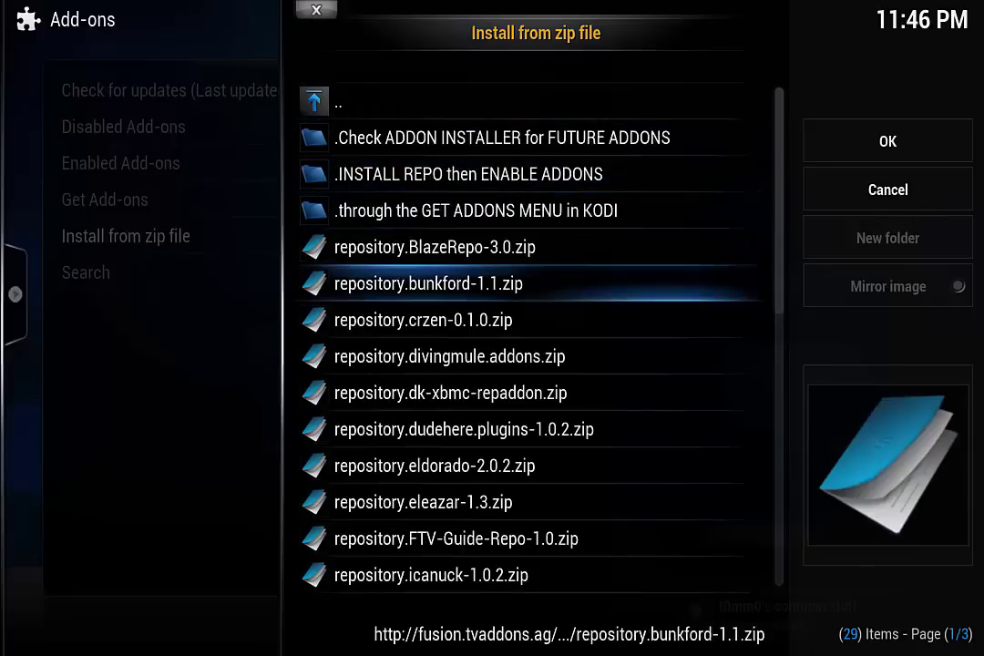
key(Down)
key(Down)
key(Down)
key(Down)
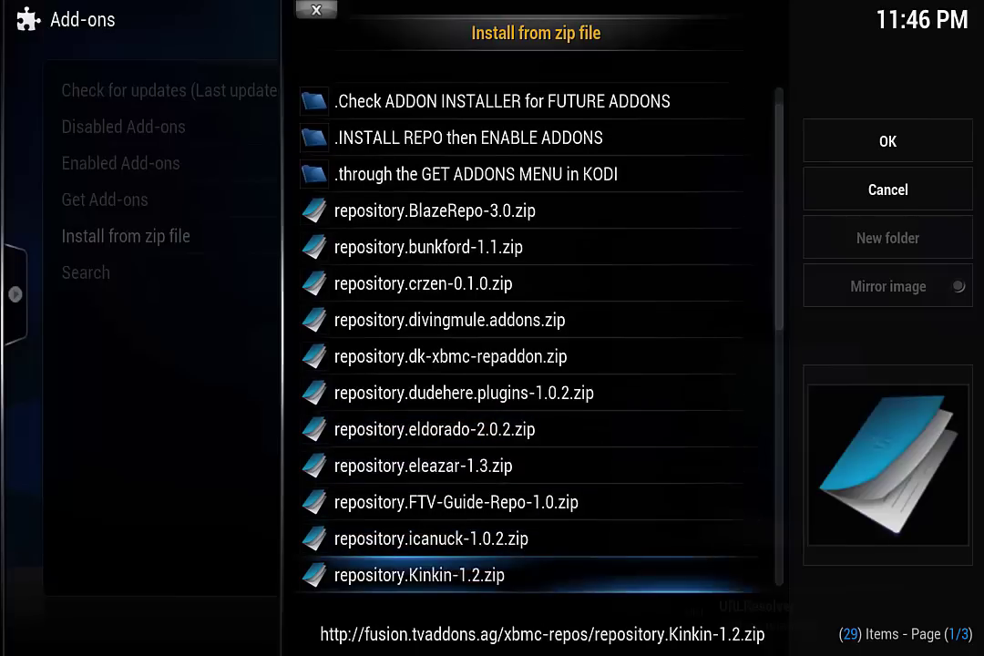
key(Down)
key(Down)
key(Up)
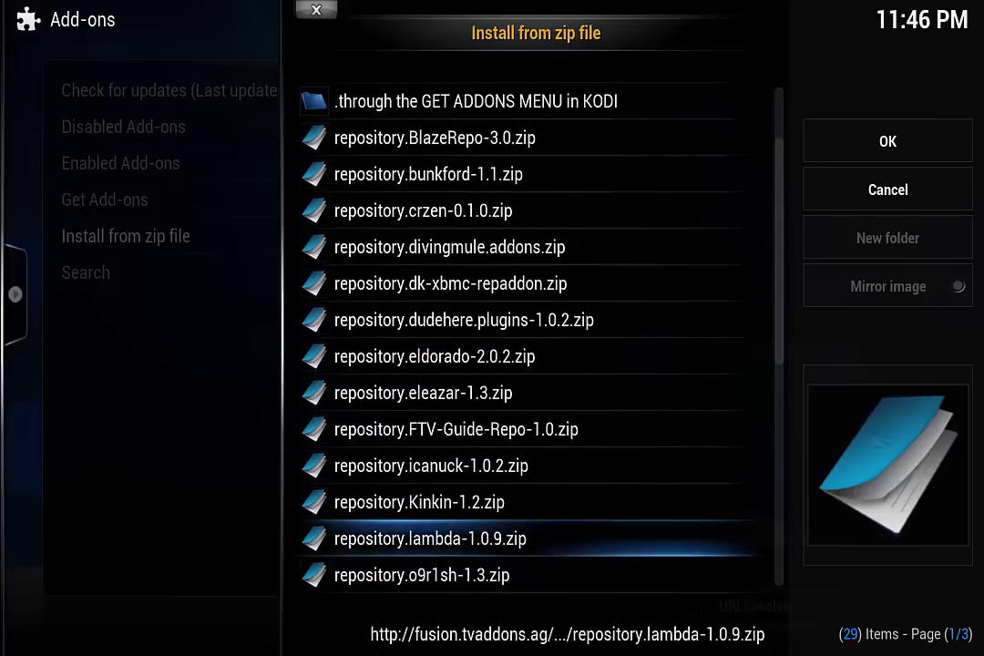
key(Return)
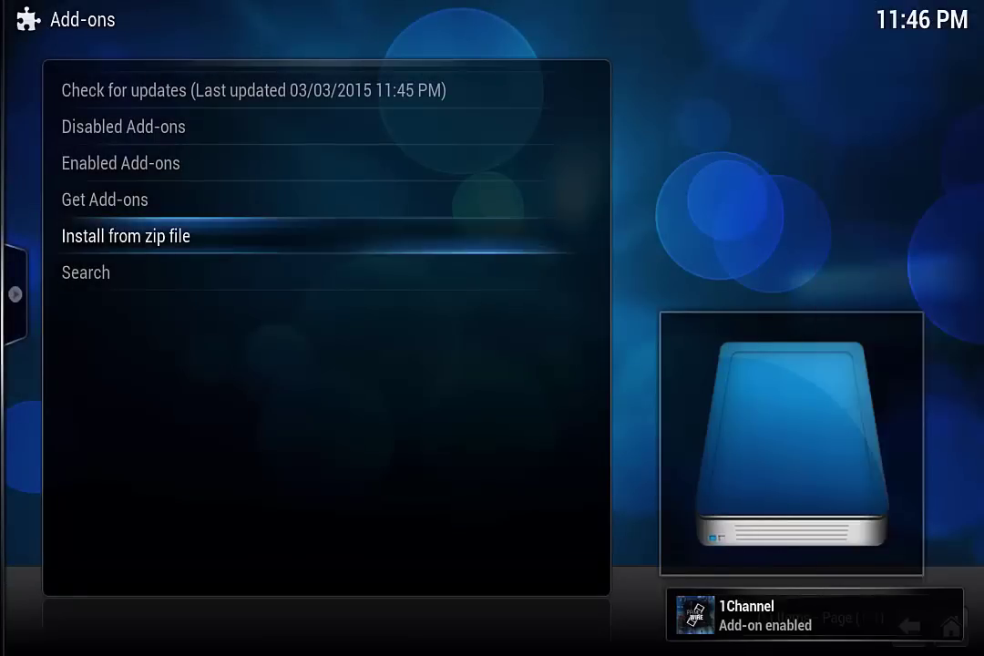
Open the lambda Add-on repository under Get Add-ons.
key(Up)
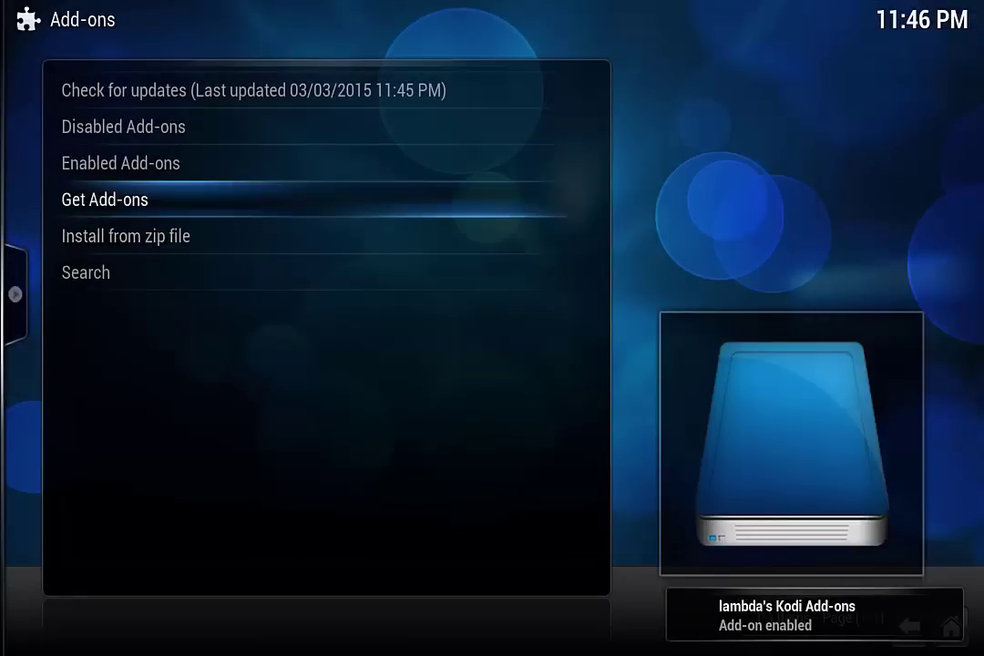
key(Down)
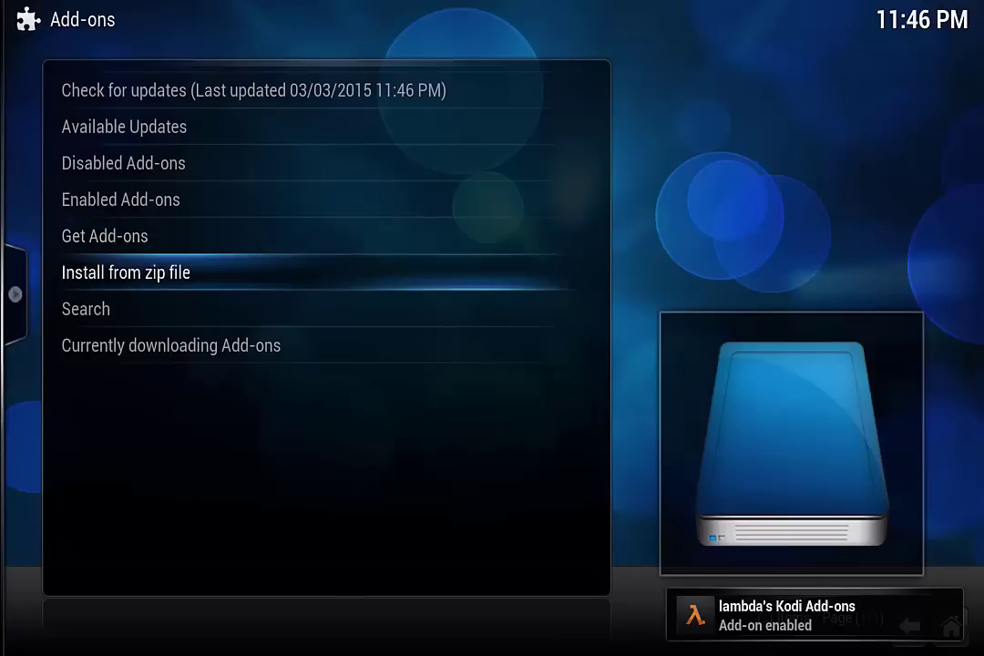
key(Up)
key(Return)
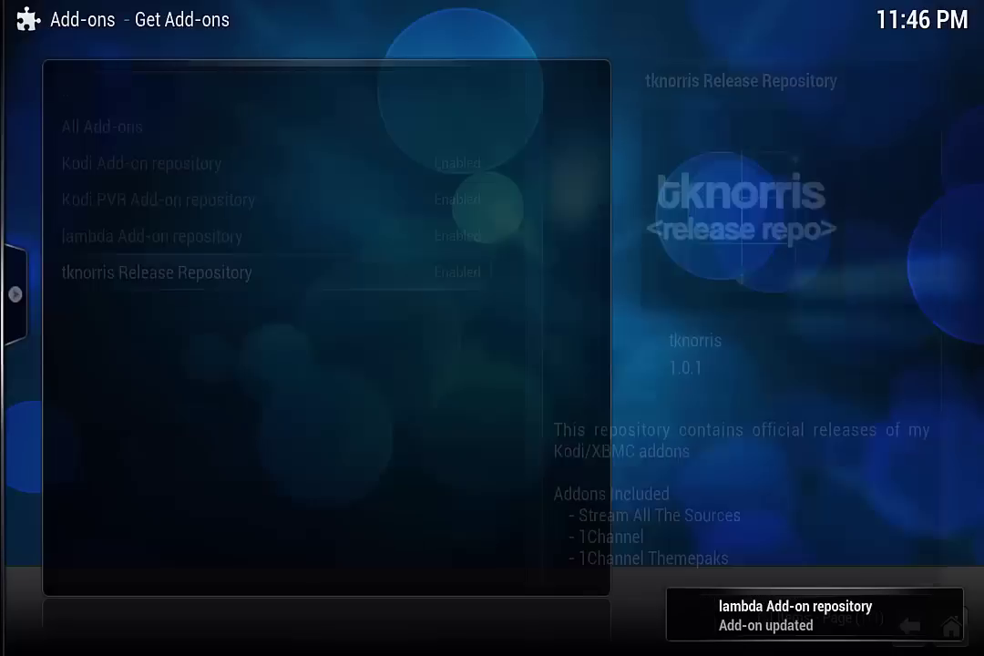
key(Up)
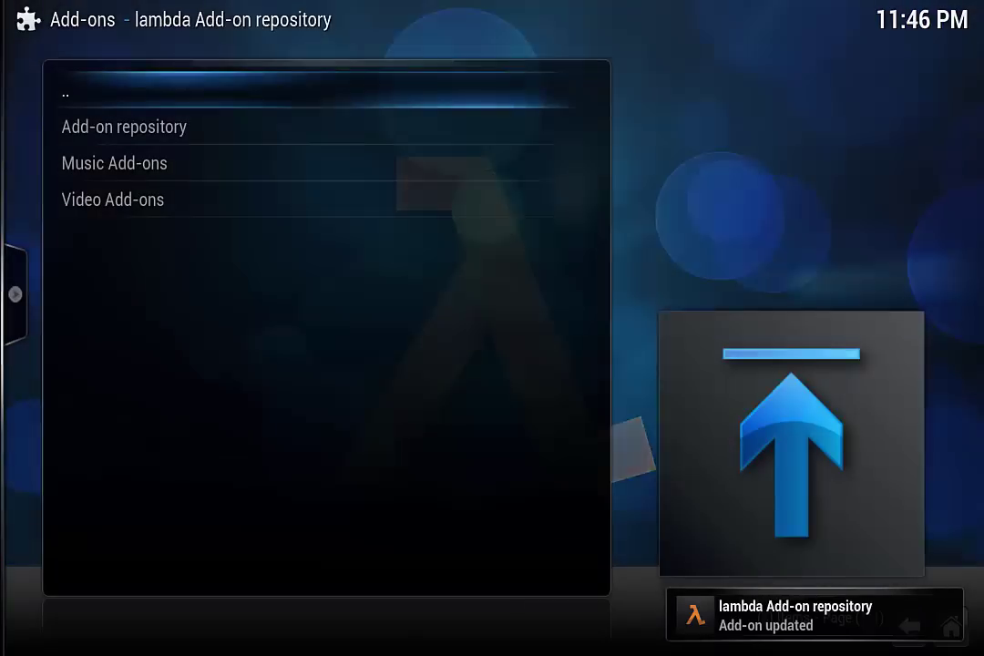
Install the Genesis add-on from the lambda repository's Video Add-ons.
key(Down)
key(Down)
key(Down)
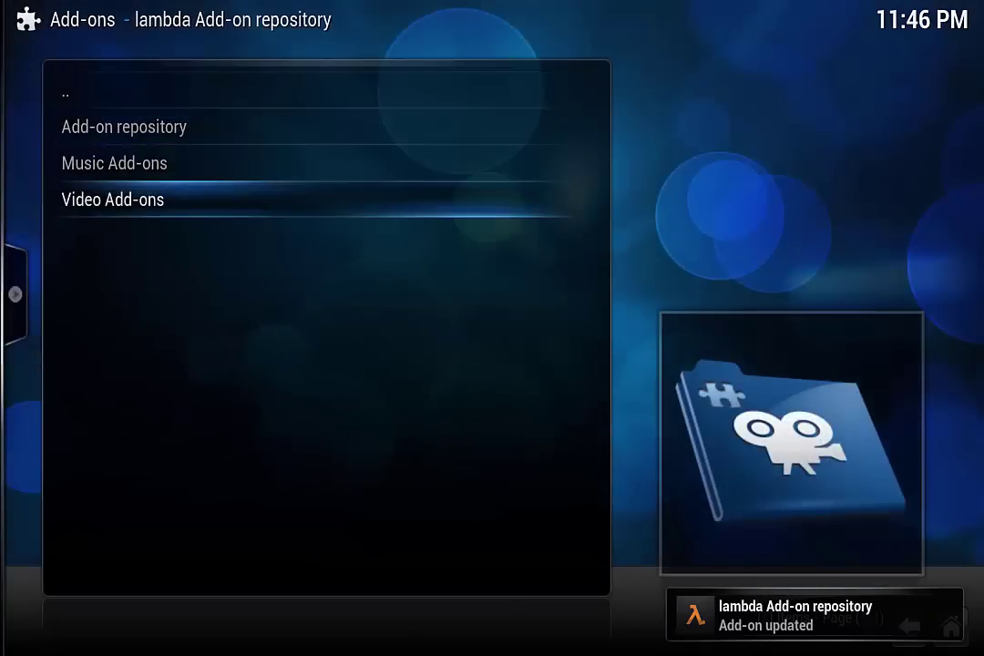
key(Return)
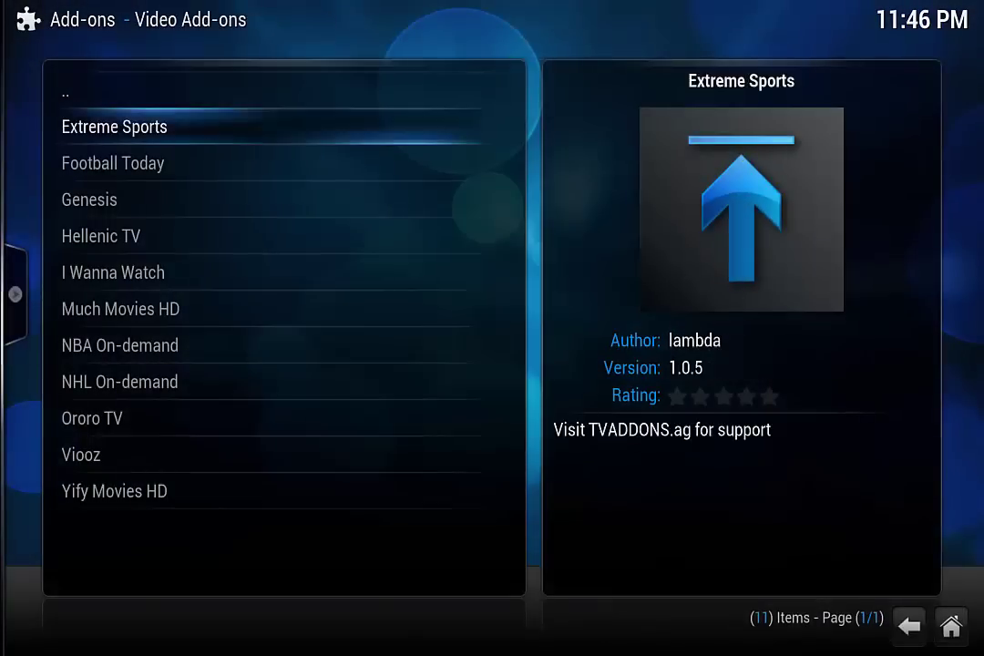
key(Down)
key(Down)
key(Return)
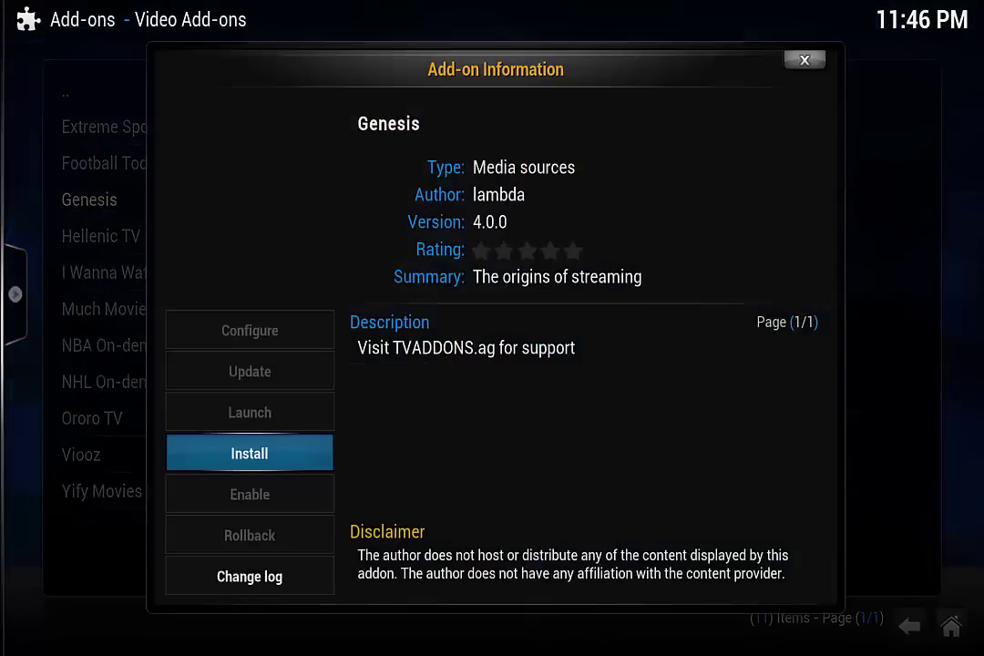
key(Return)
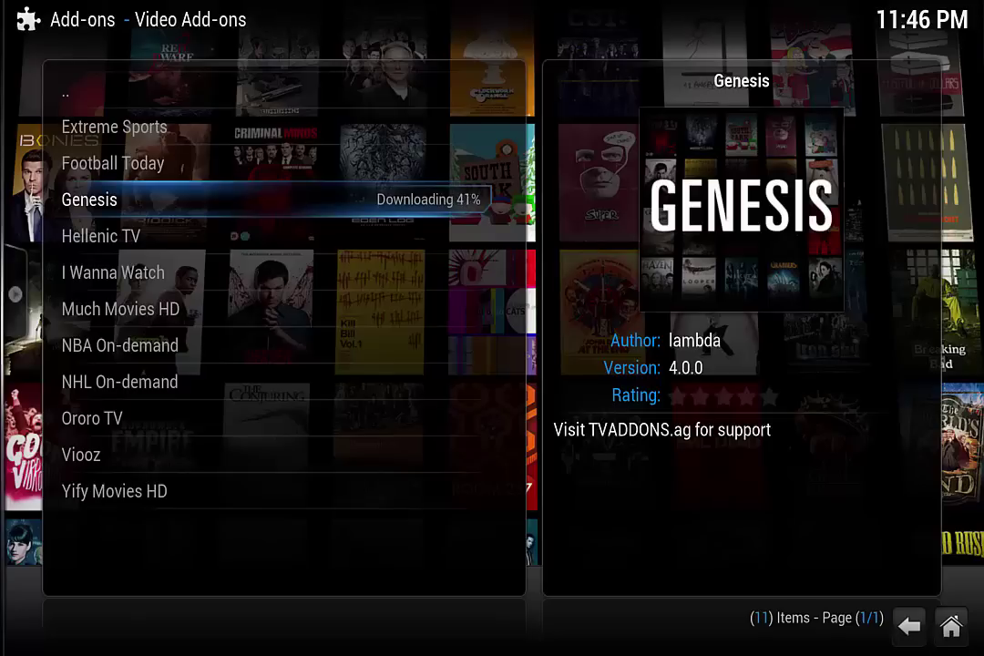
Leave the add-on repositories and return to the home screen.
key(BackSpace)
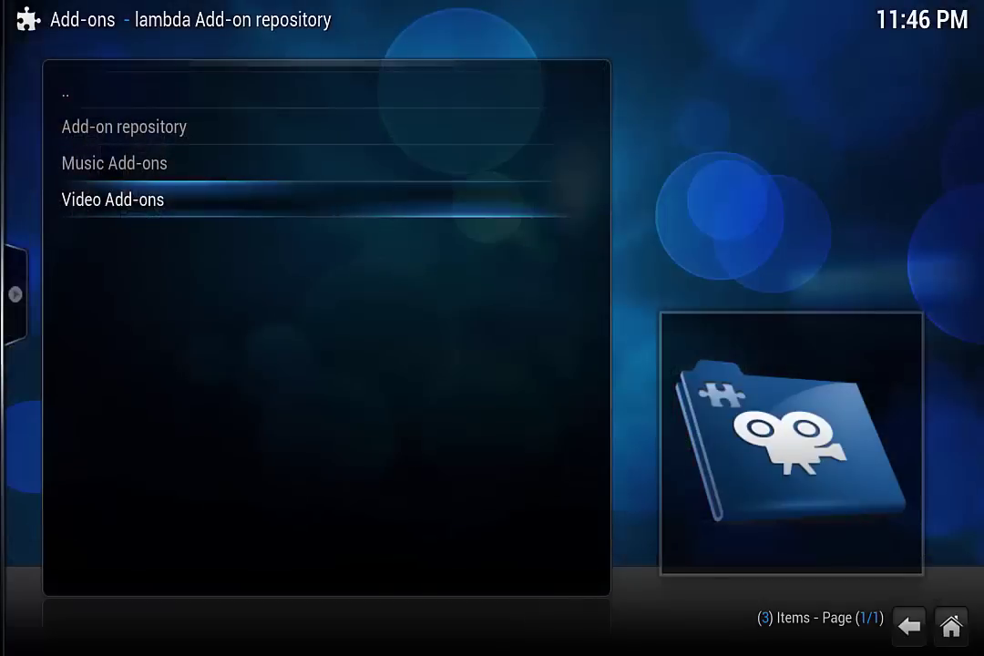
key(BackSpace)
key(BackSpace)
key(BackSpace)
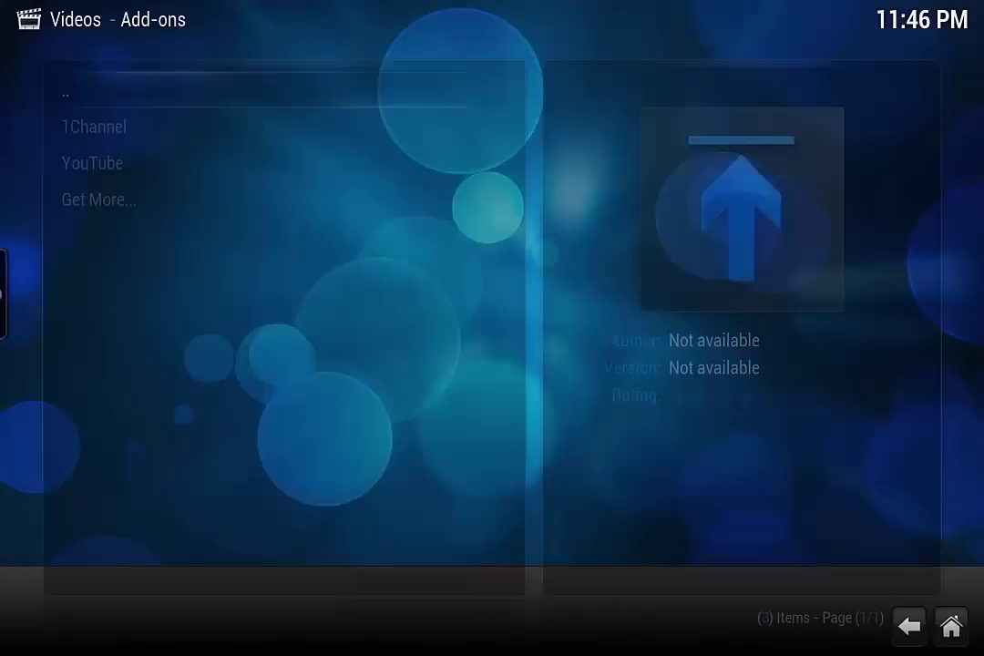
key(BackSpace)
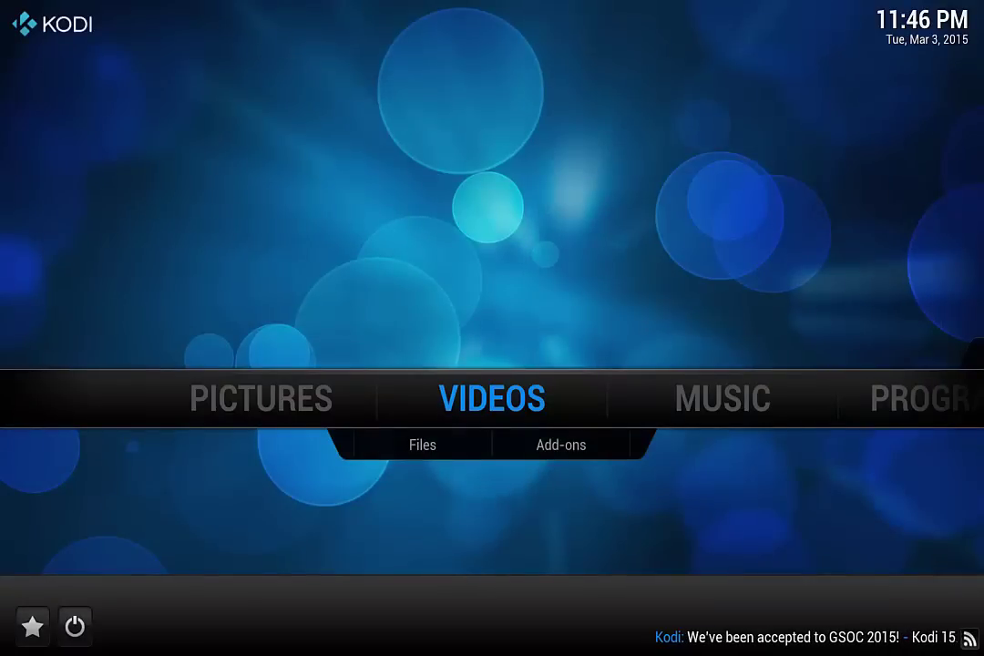
Open the list of installed video add-ons from the home screen's Videos section.
key(Down)
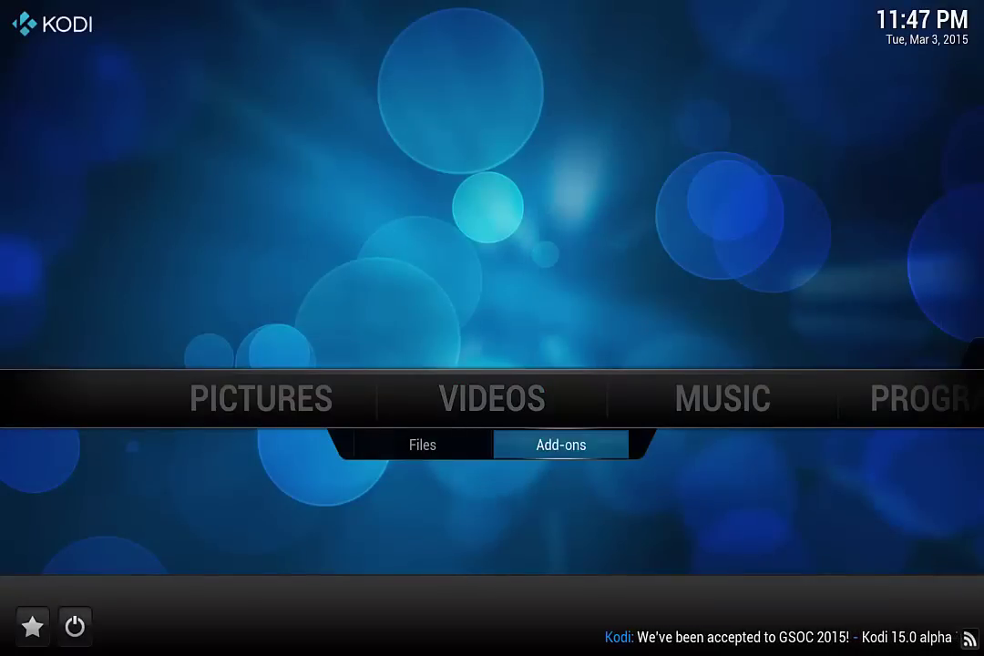
key(Return)
key(Down)
key(Down)
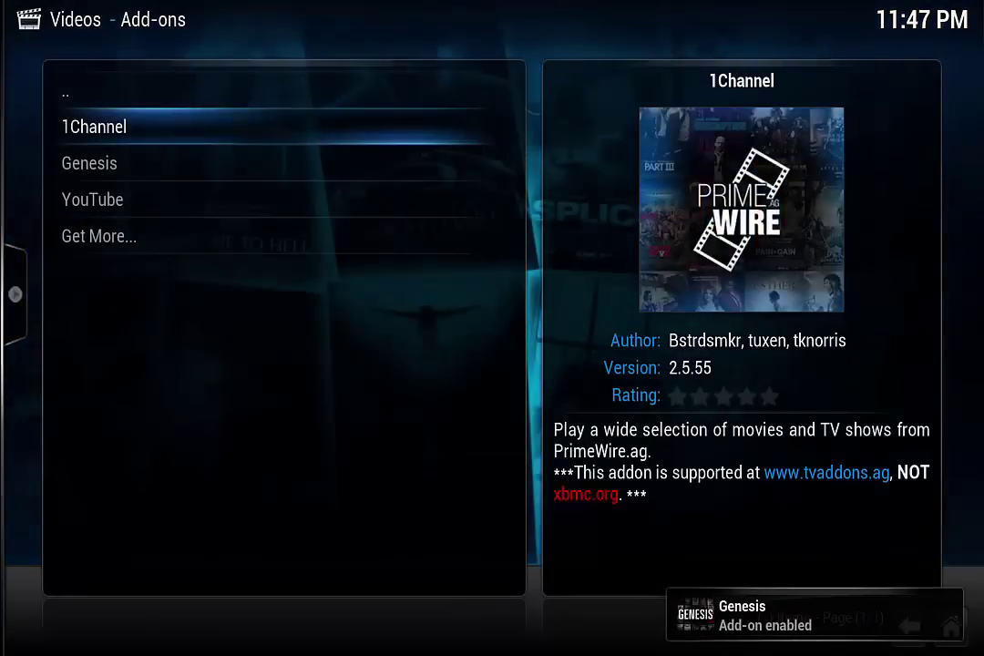
Open the 1Channel add-on and dismiss its release notes.
key(Up)
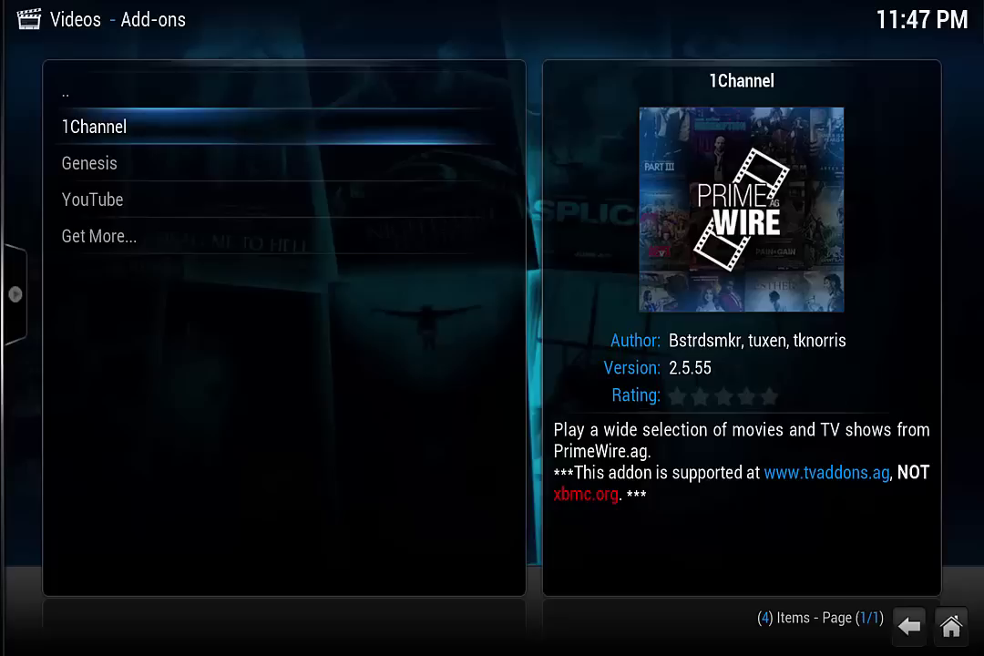
key(Return)
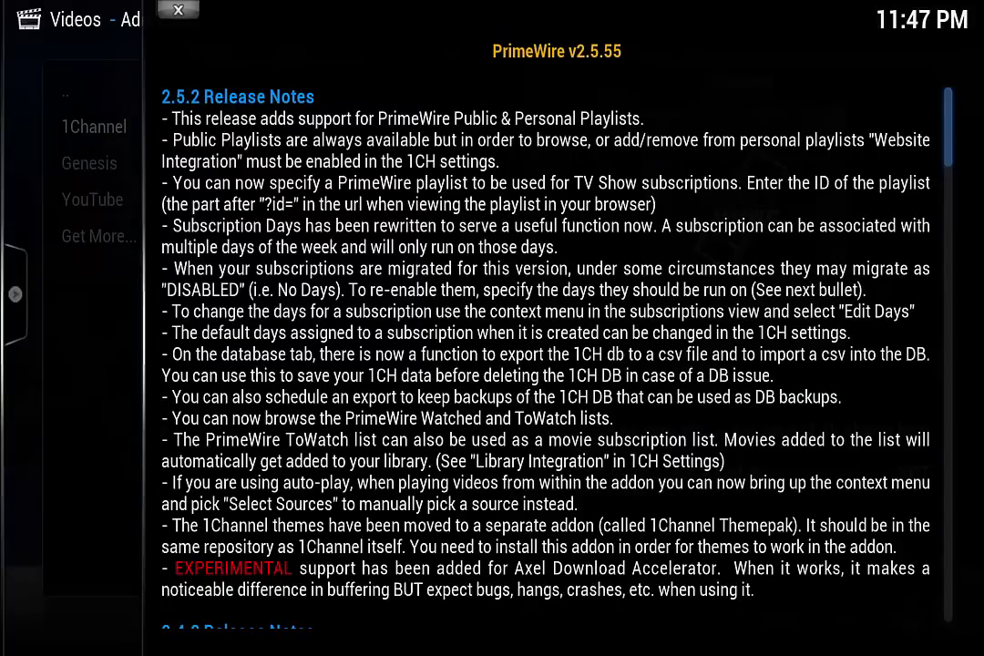
key(Escape)
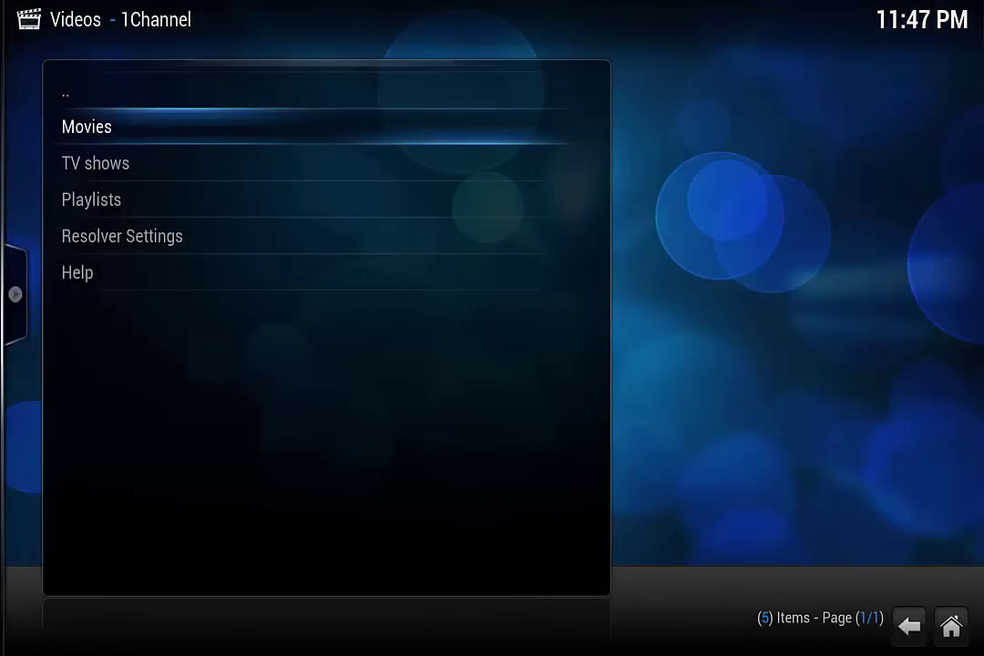
Open the Most Popular list in 1Channel's Movies section.
key(Return)
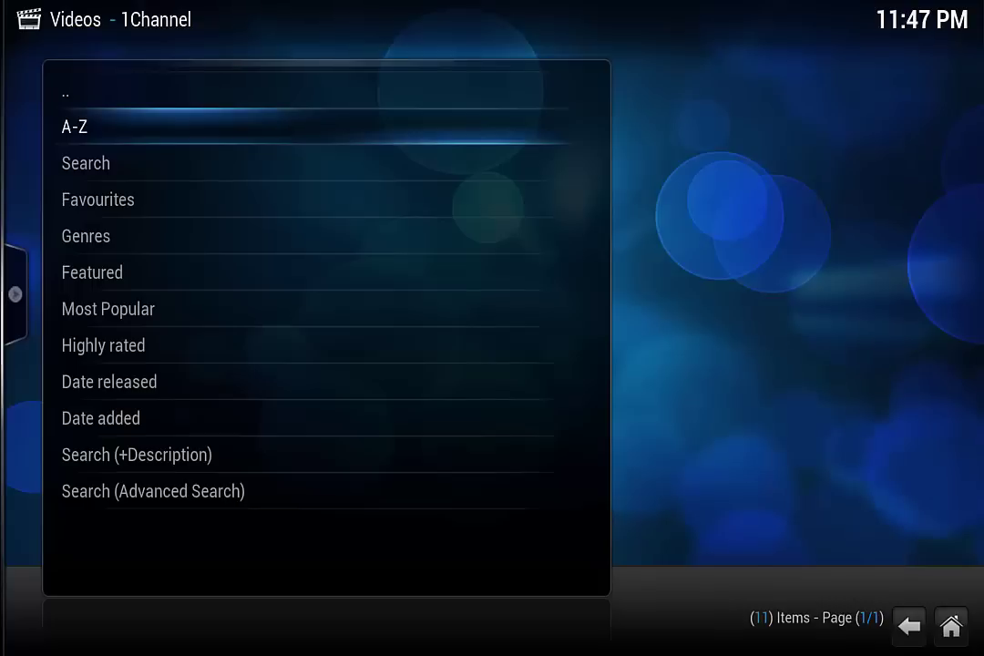
key(Down)
key(Down)
key(Down)
key(Down)
key(Down)
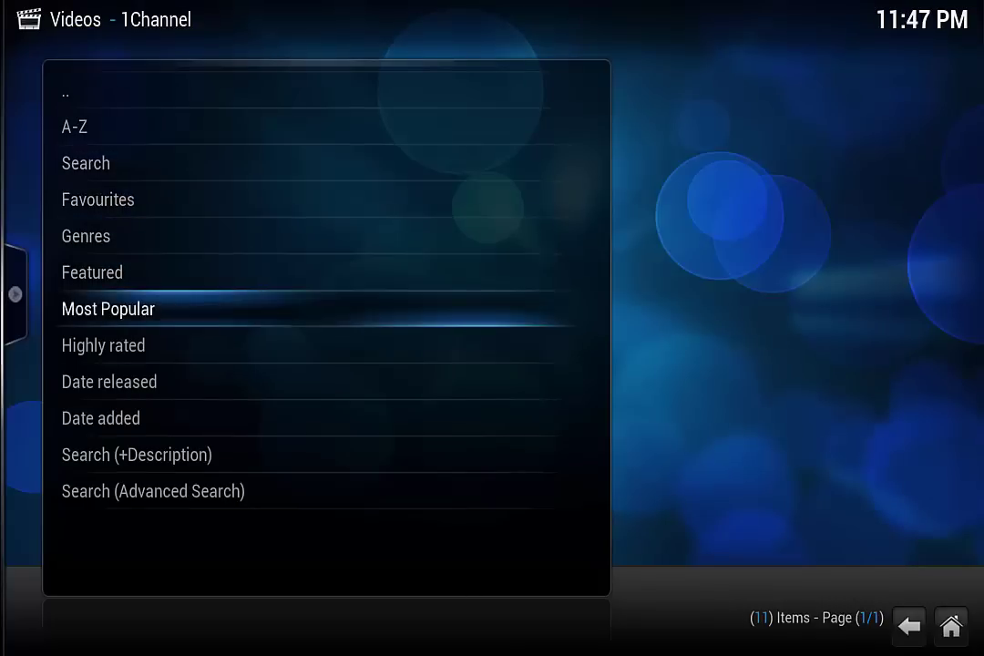
key(Return)
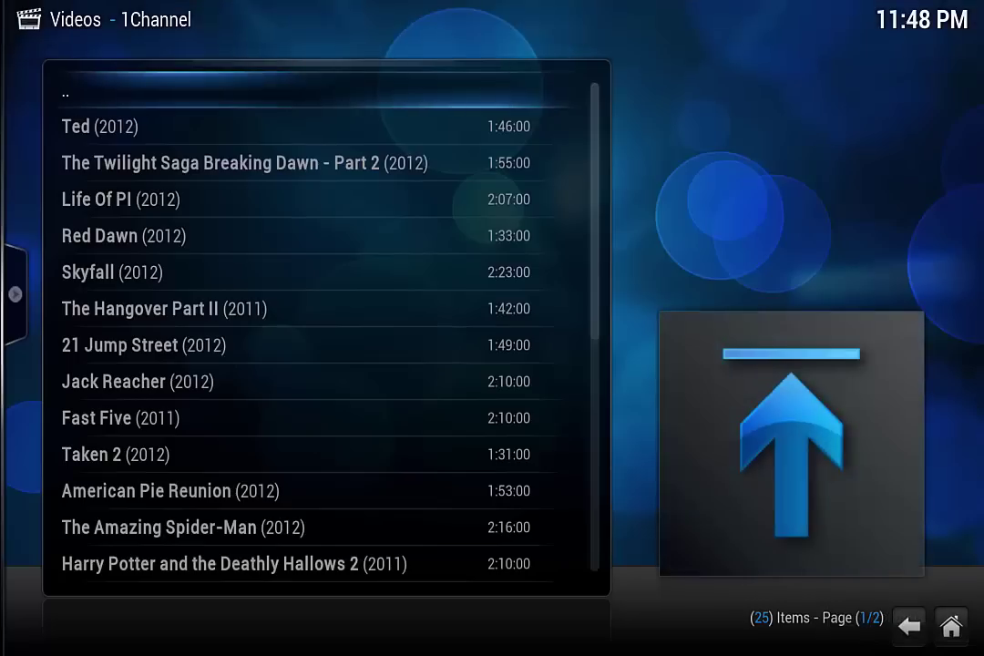
Add the movie Ted (2012) from 1Channel's Most Popular list to the library.
key(Down)
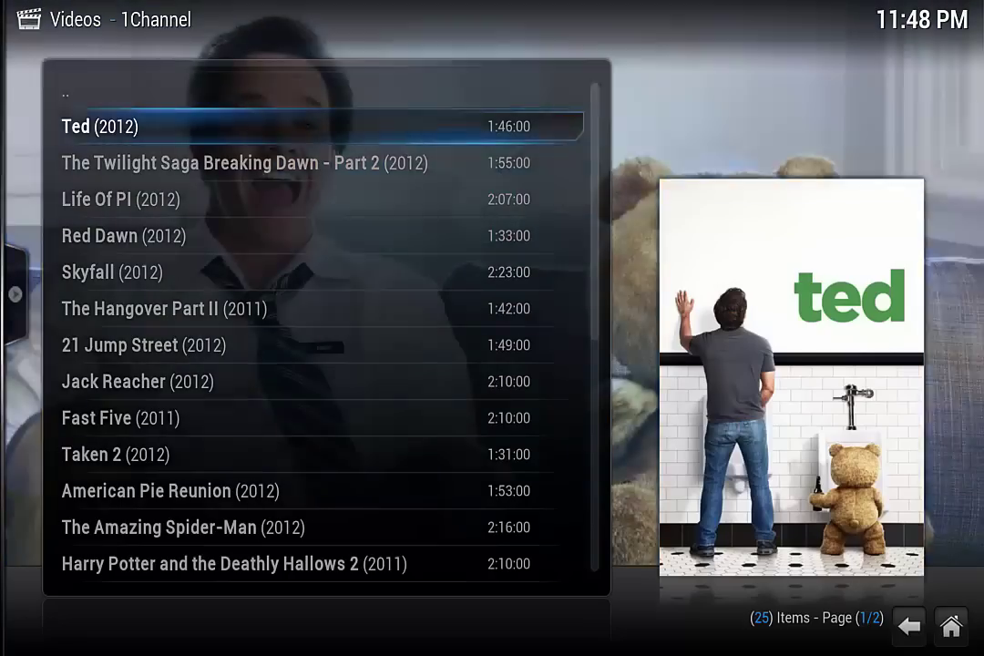
key(Down)
key(Down)
key(Down)
key(Down)
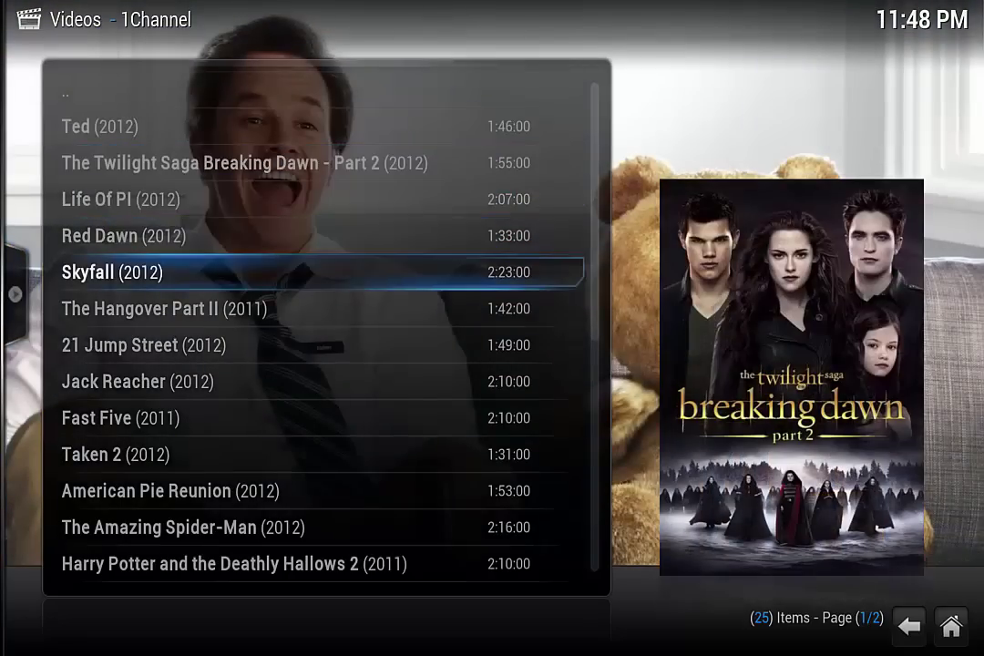
key(Up)
key(Up)
key(Up)
key(Up)
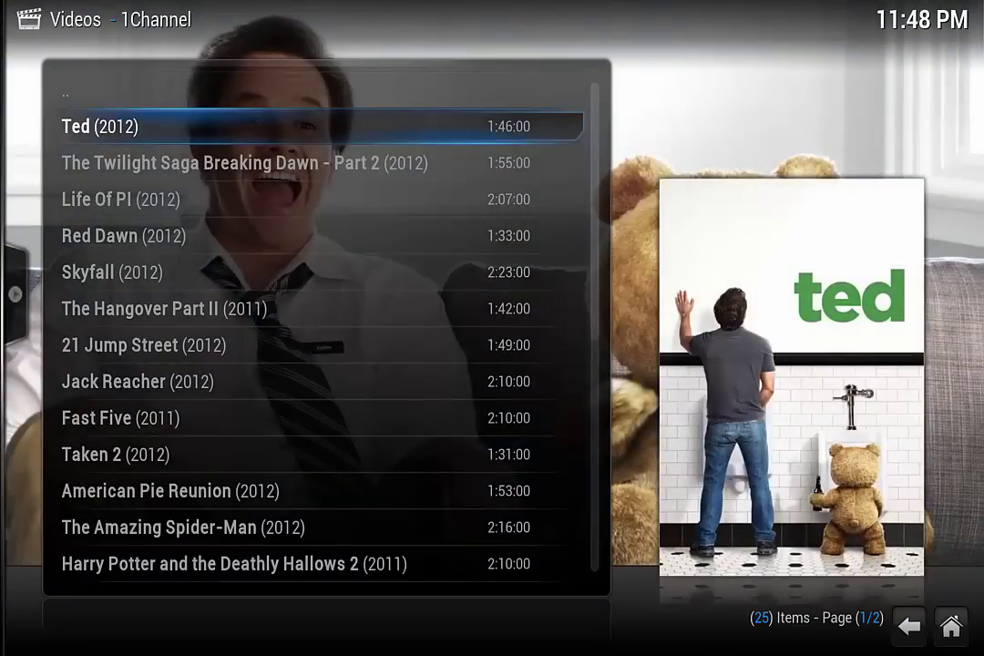
key(c)
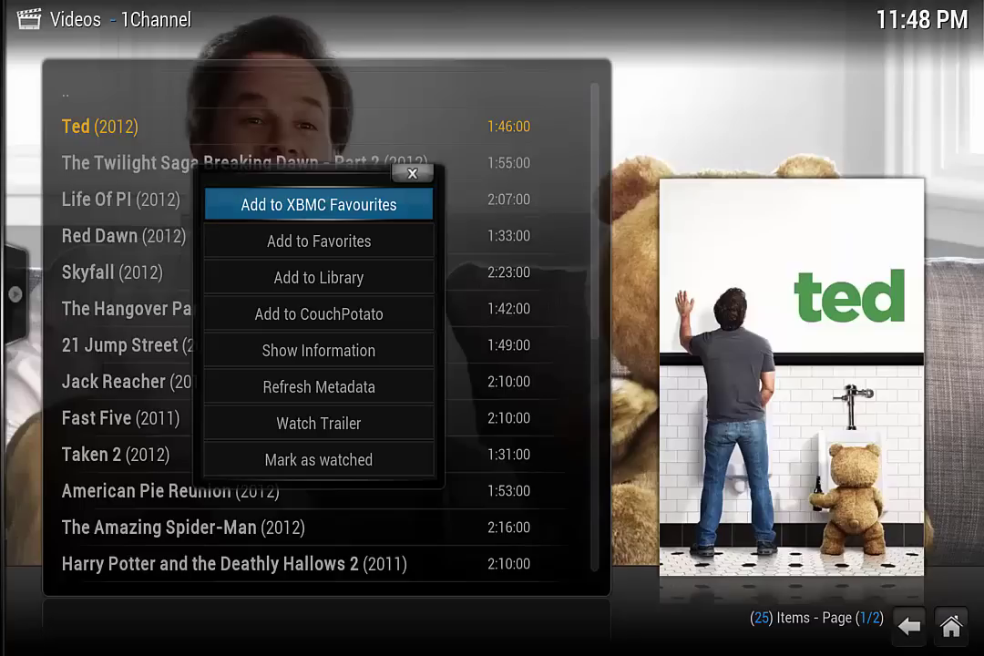
key(Down)
key(Down)
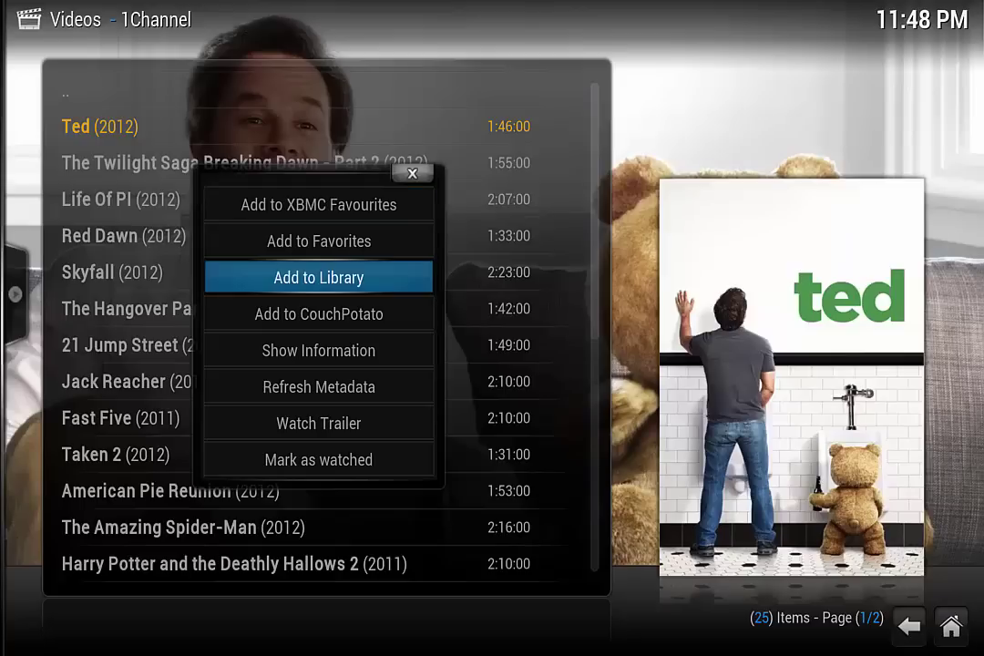
key(Return)
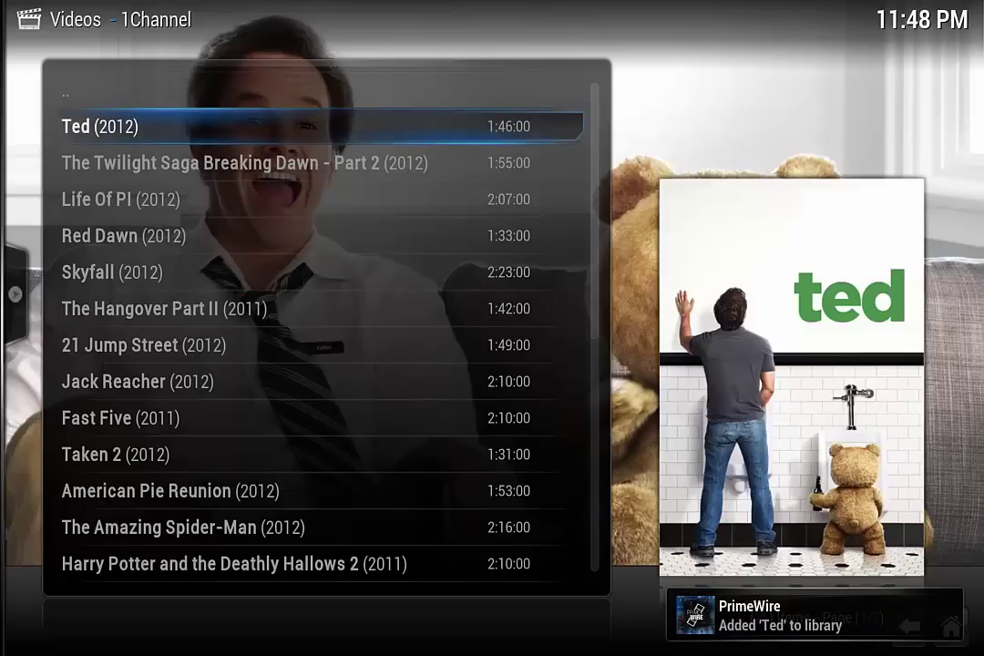
Go back to 1Channel's main list and open Most Popular in its TV shows section.
key(BackSpace)
key(BackSpace)
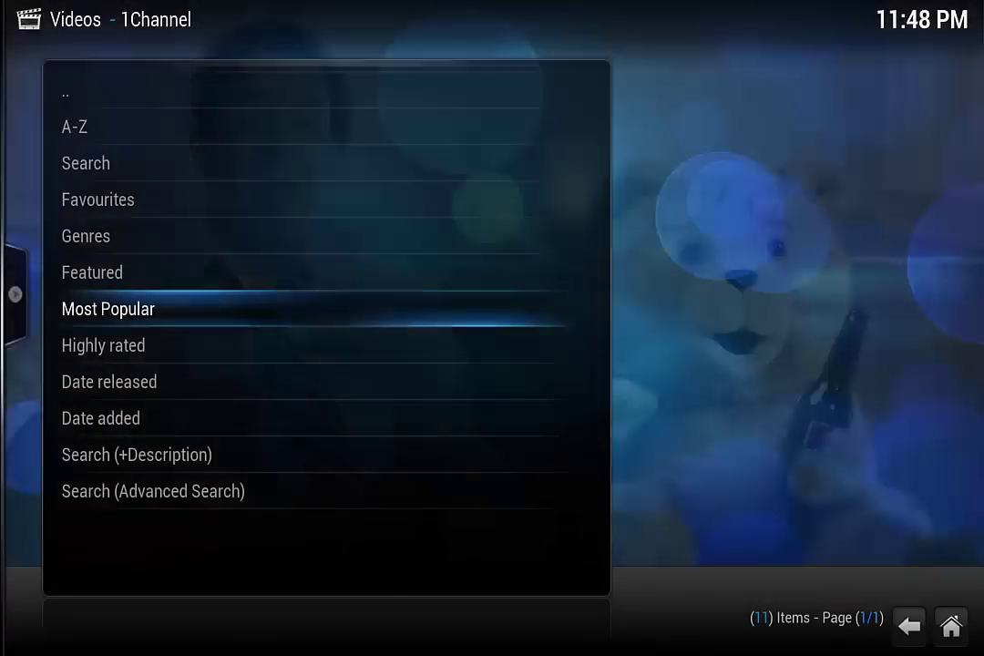
key(Down)
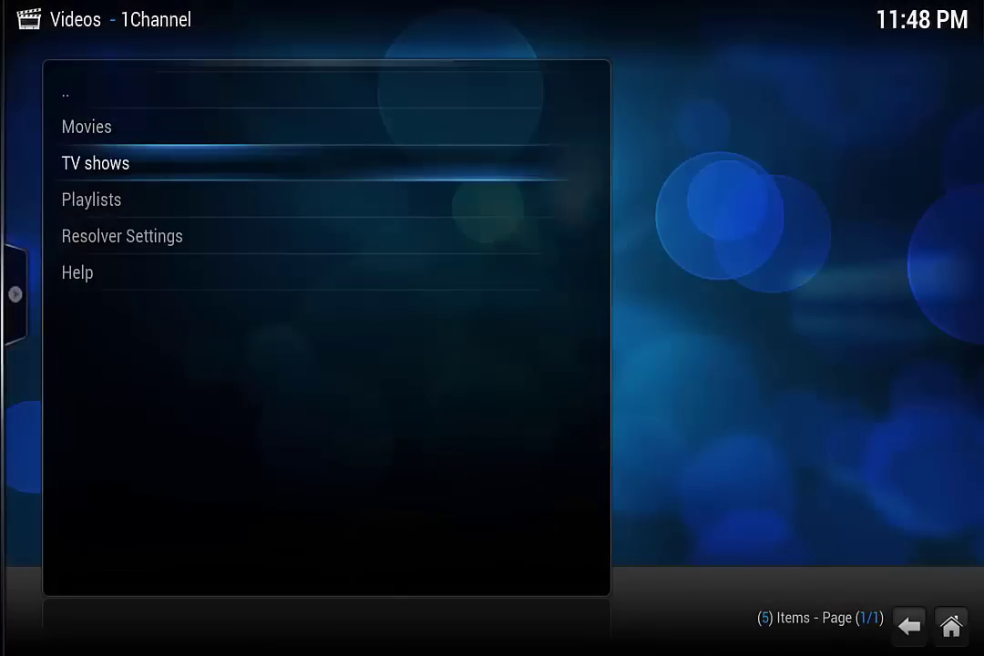
key(Return)
key(Down)
key(Down)
key(Down)
key(Down)
key(Down)
key(Down)
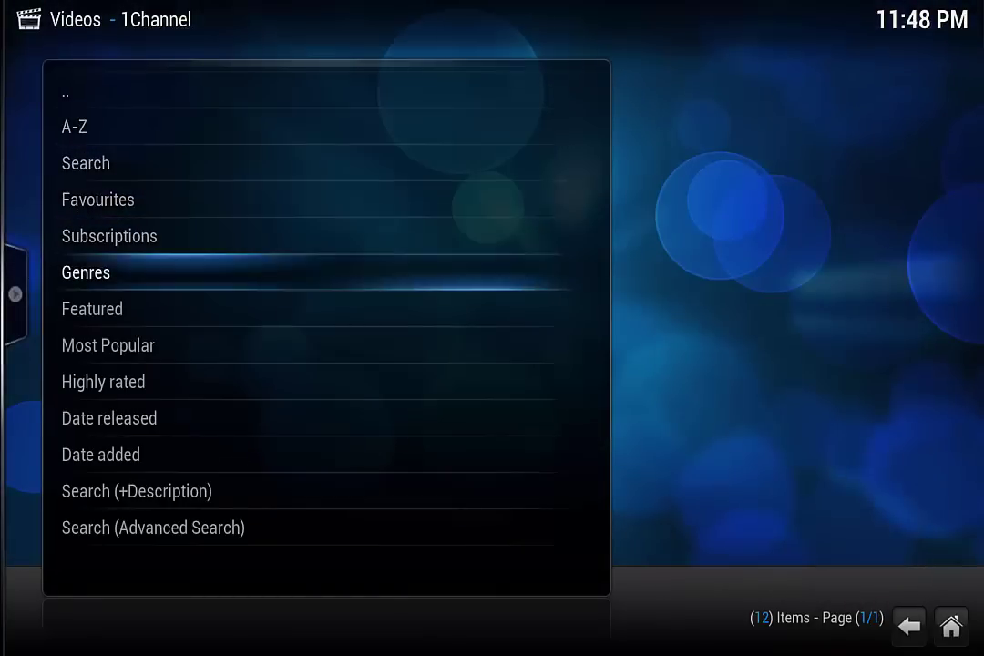
key(Return)
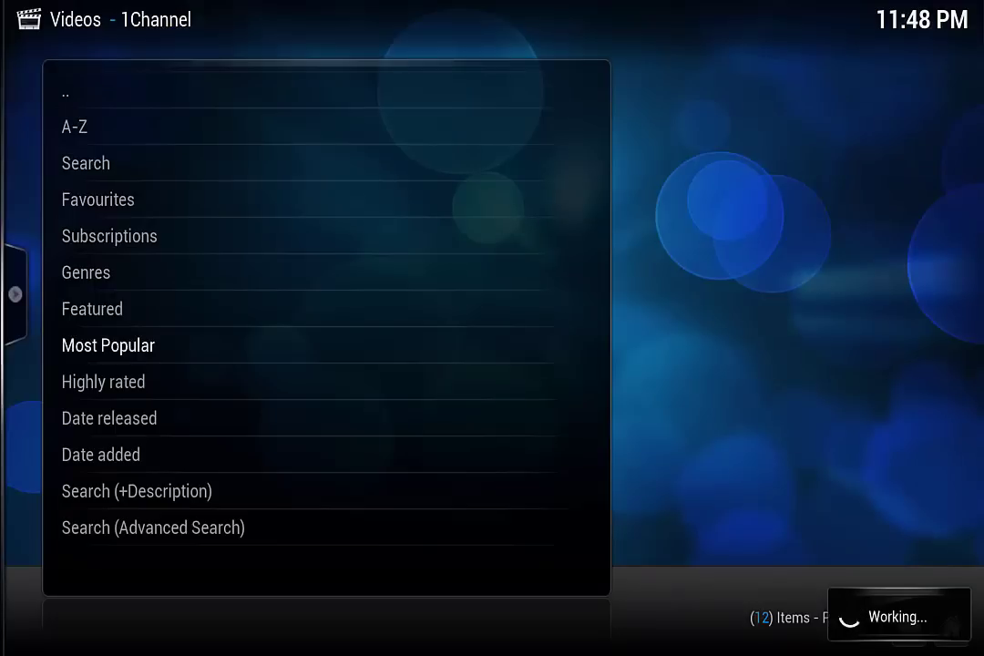
Add the series The Big Bang Theory (2007) to the library.
key(Down)
key(Down)
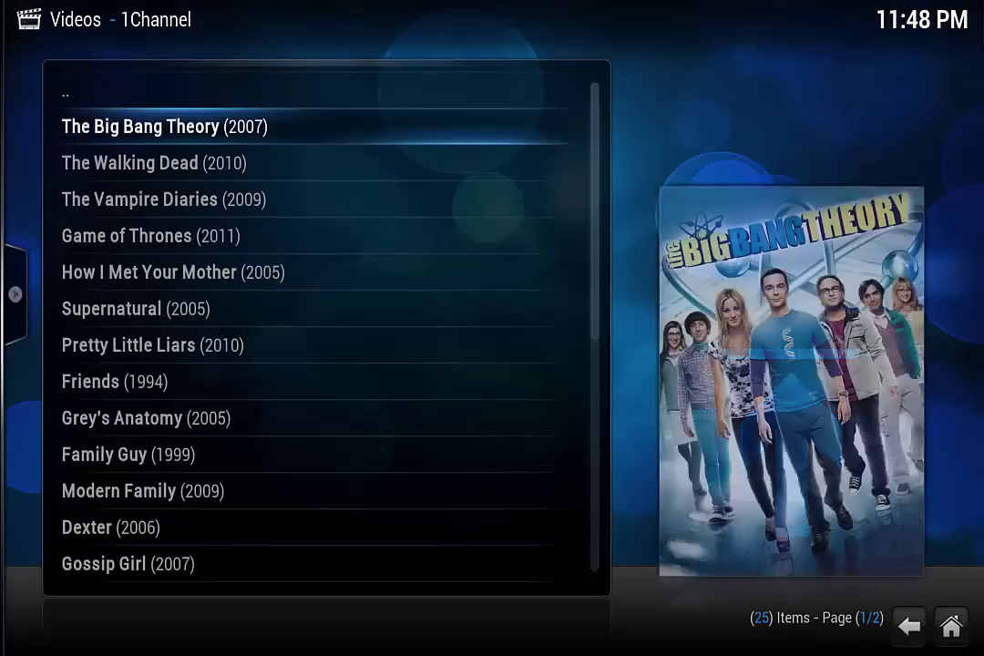
key(Up)
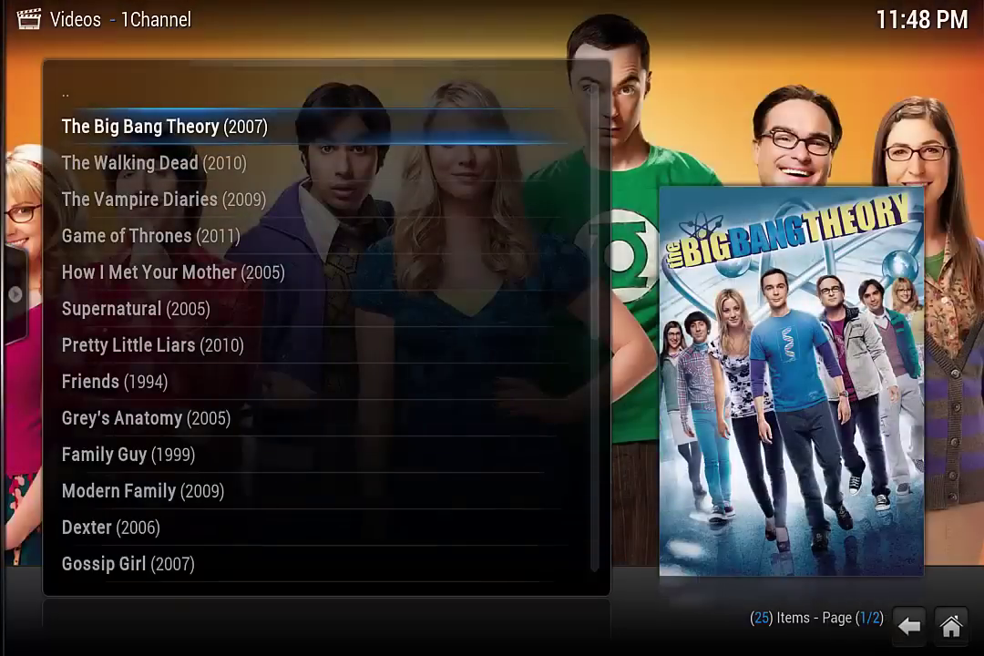
key(c)
key(Down)
key(Down)
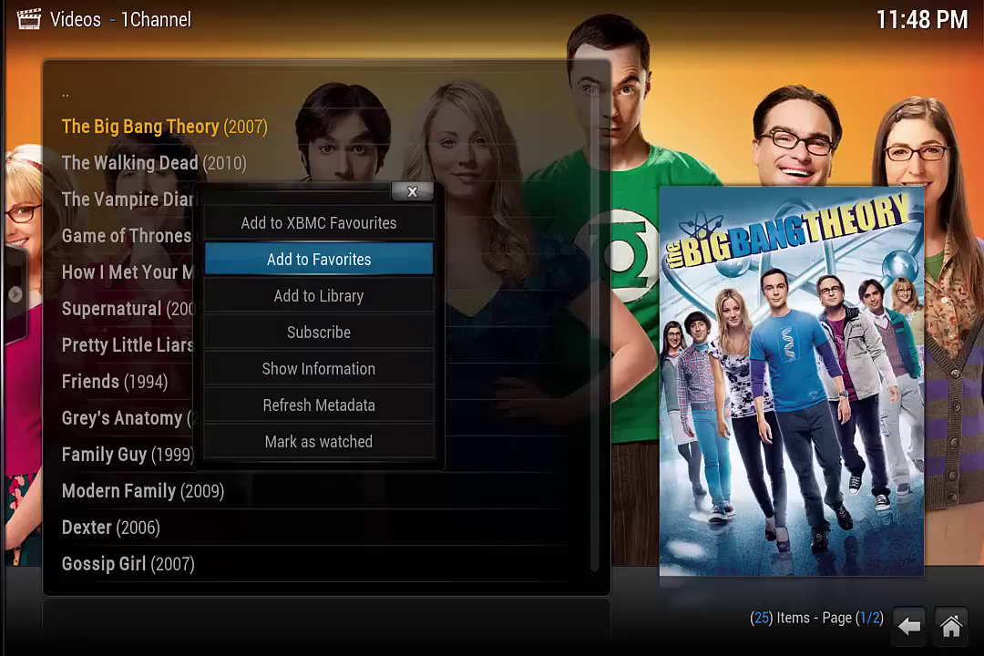
key(Return)
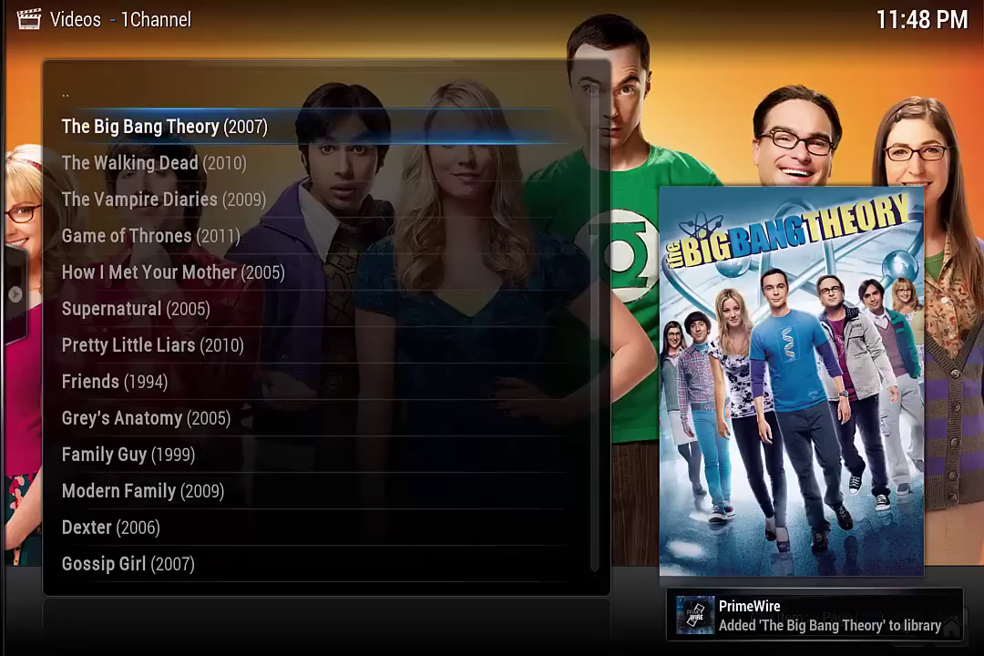
Leave 1Channel for the list of video add-ons and open the Genesis add-on.
key(BackSpace)
key(BackSpace)
key(BackSpace)
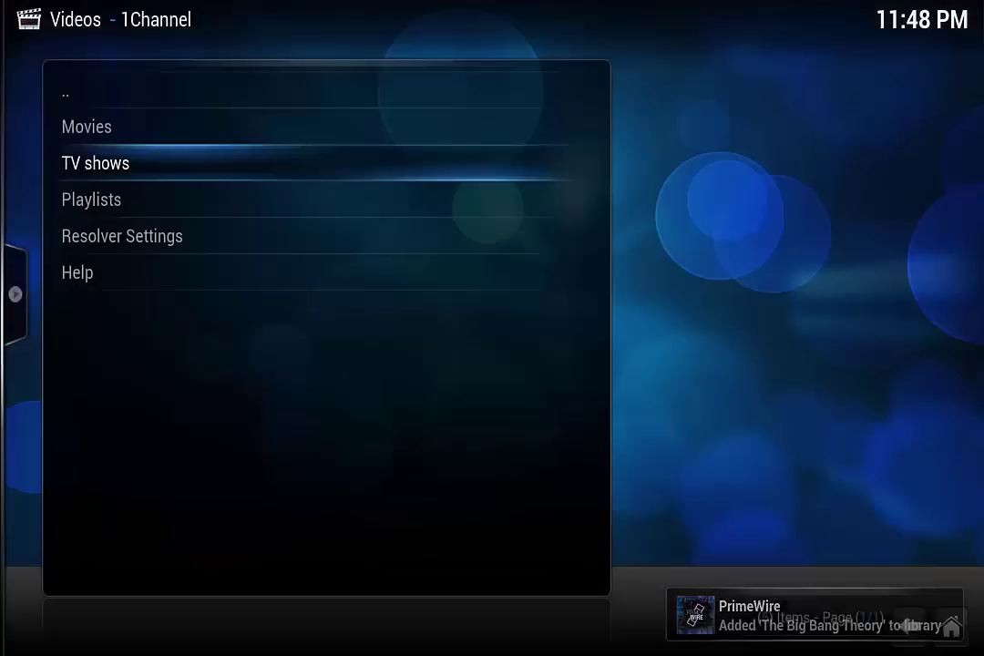
key(Down)
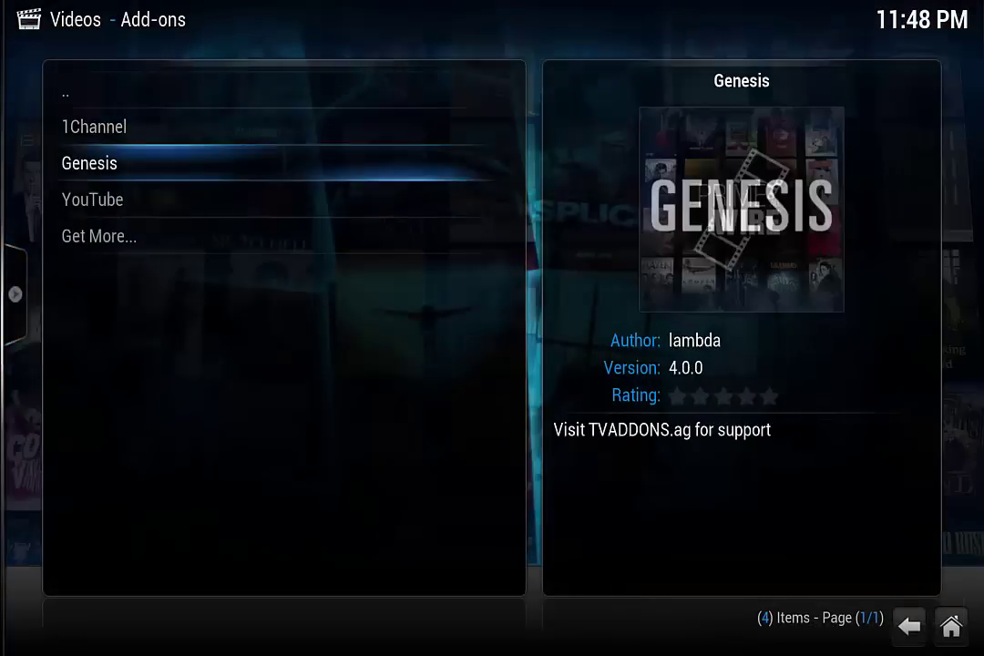
key(Return)
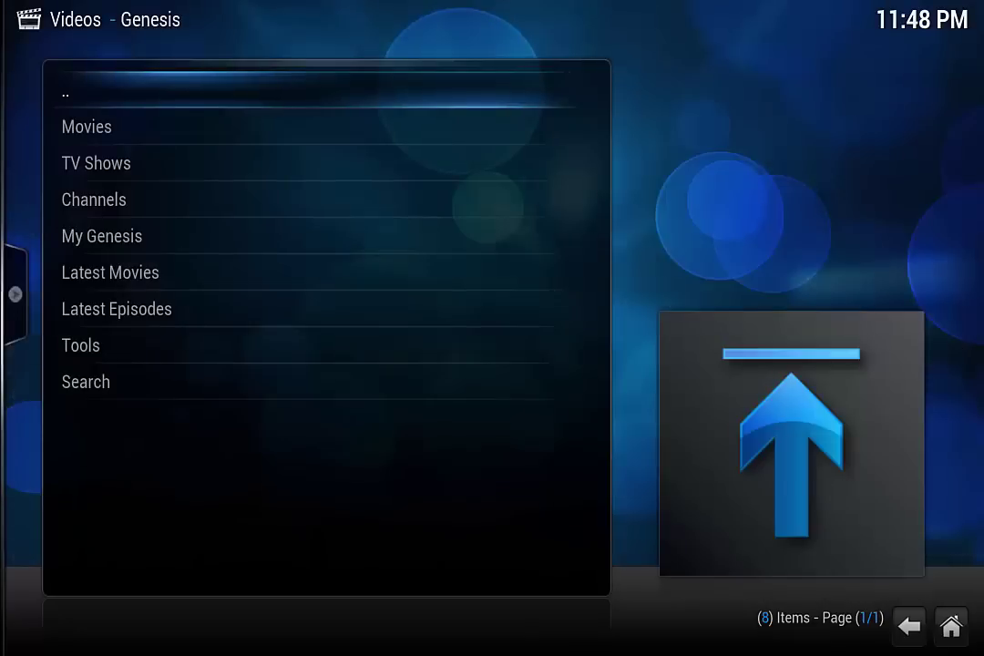
Open the Most Popular list in Genesis's Movies section.
key(Down)
key(Return)
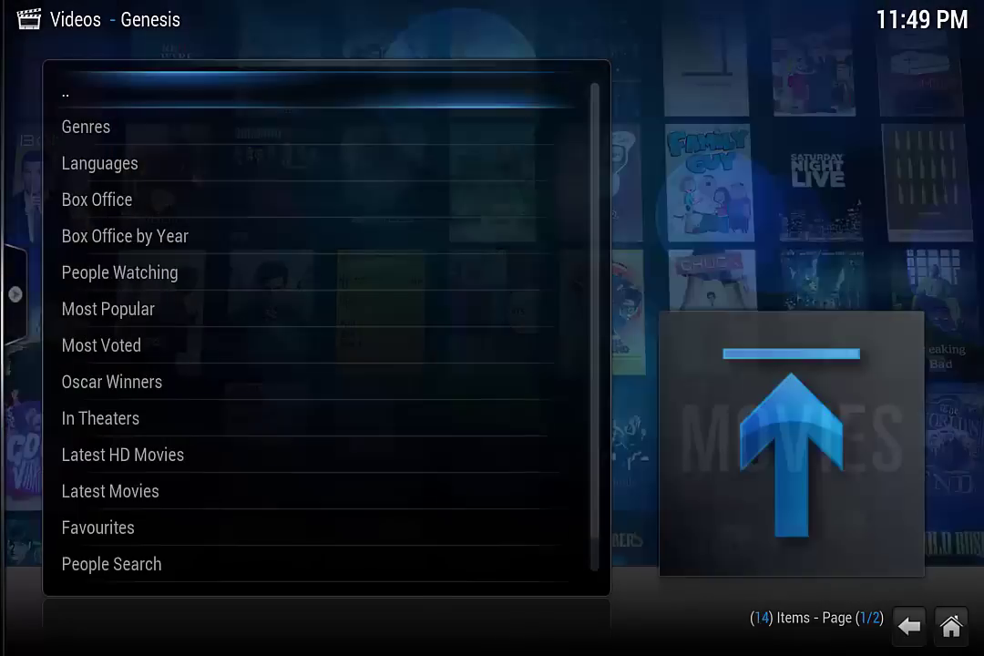
key(Down)
key(Down)
key(Down)
key(Down)
key(Down)
key(Down)
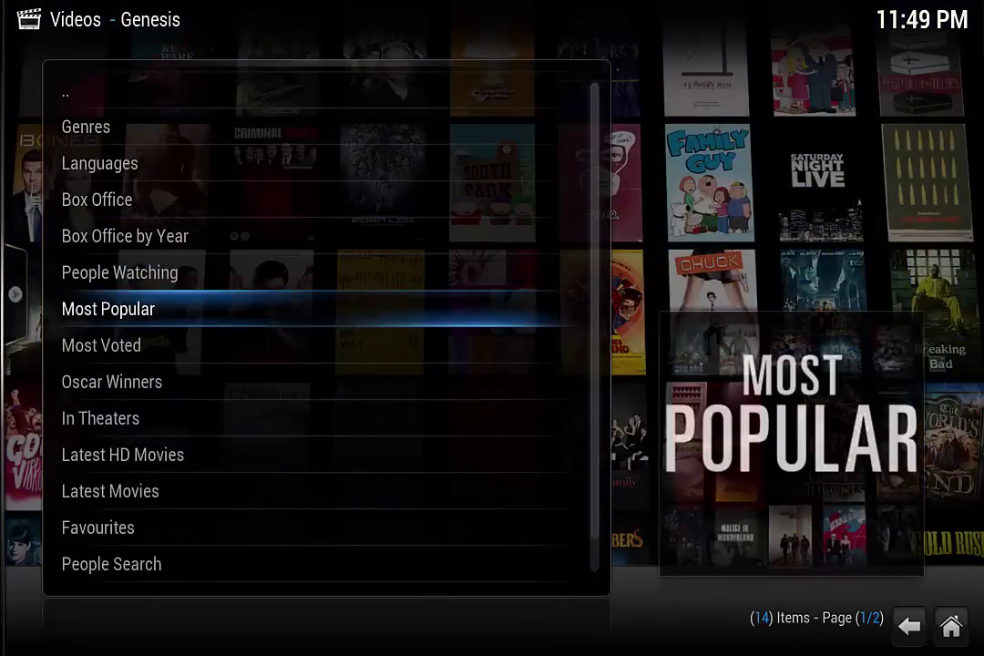
key(Down)
key(Up)
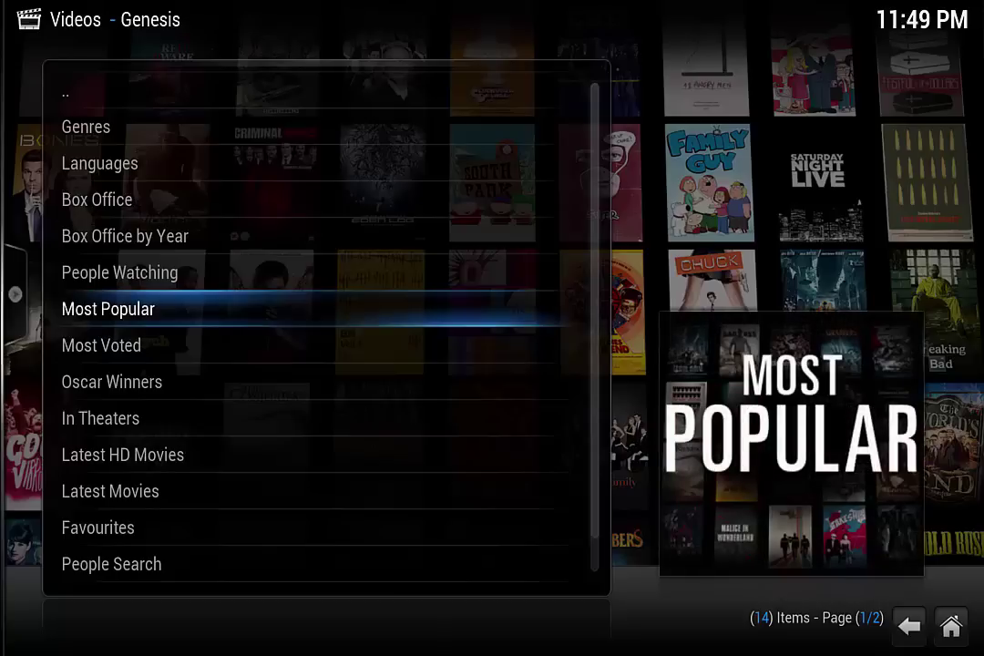
key(Return)
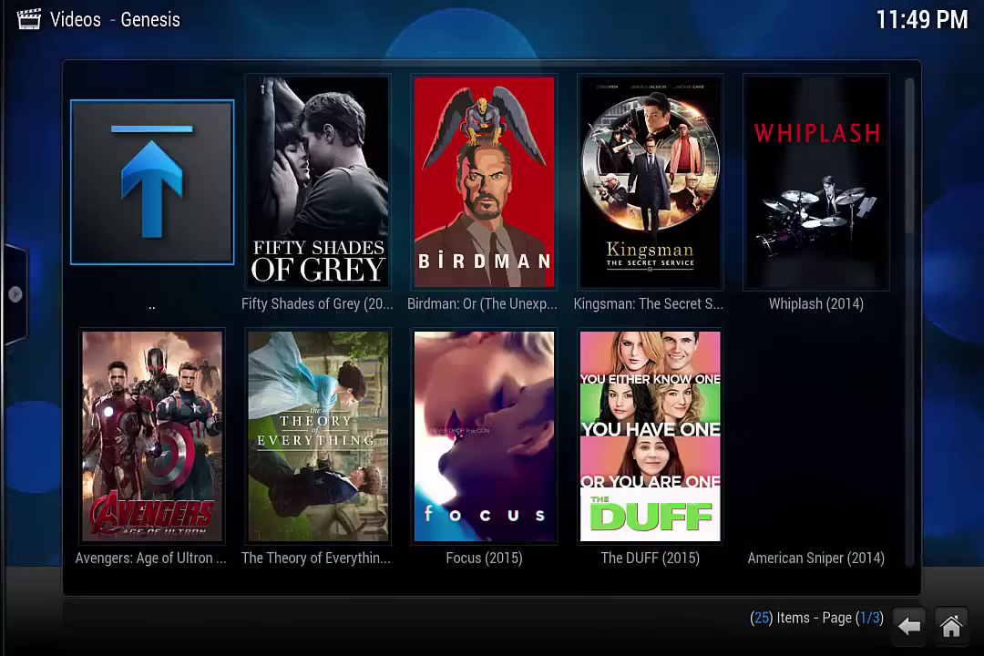
Add the movie Whiplash (2014) from Genesis's Most Popular movies to the library.
key(Right)
key(Right)
key(Right)
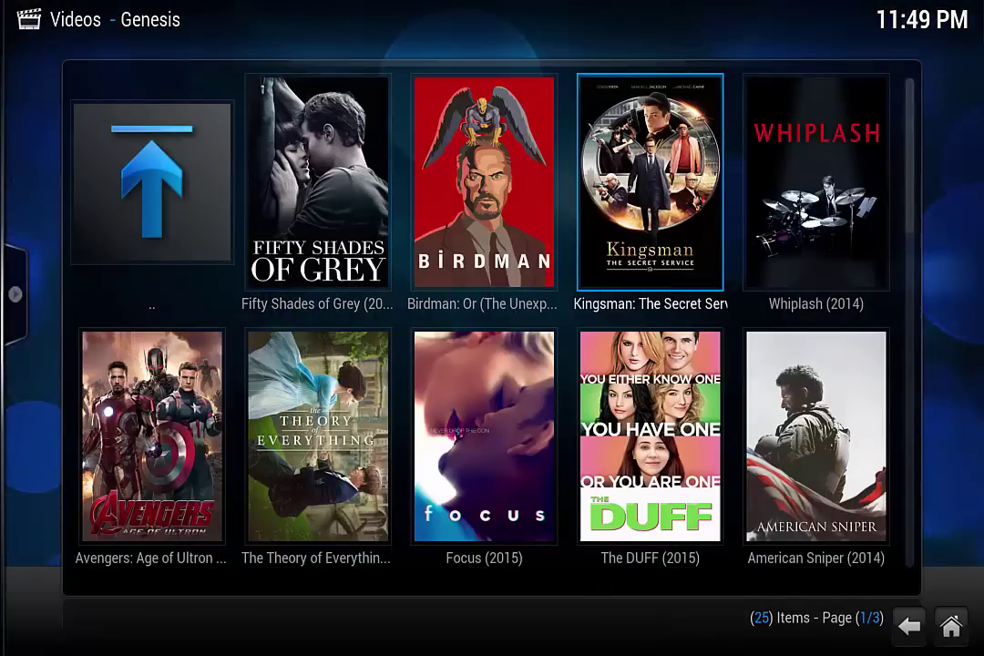
key(c)
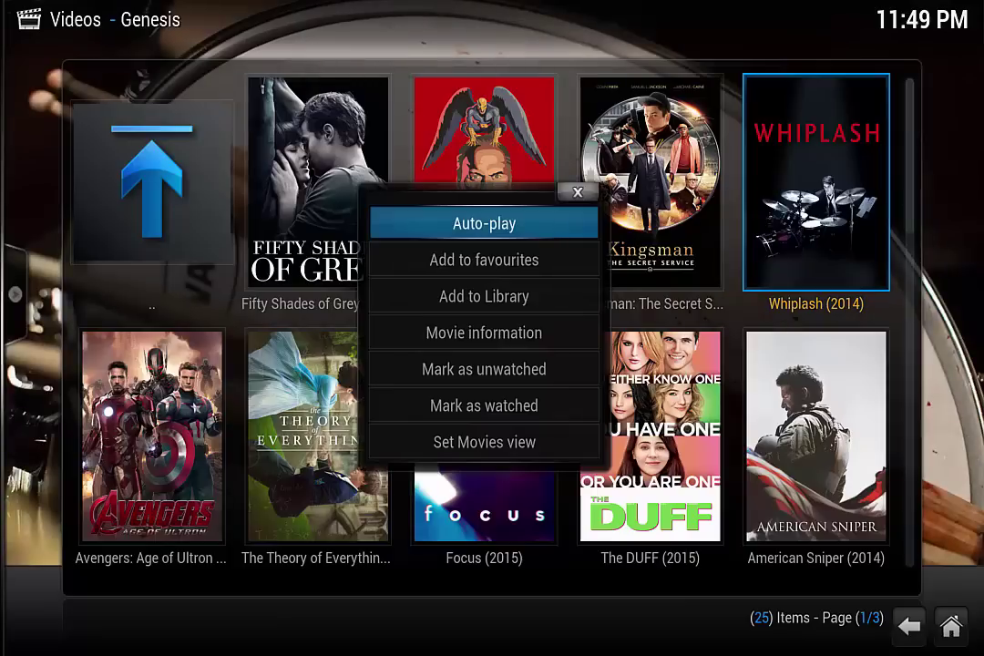
key(Down)
key(Down)
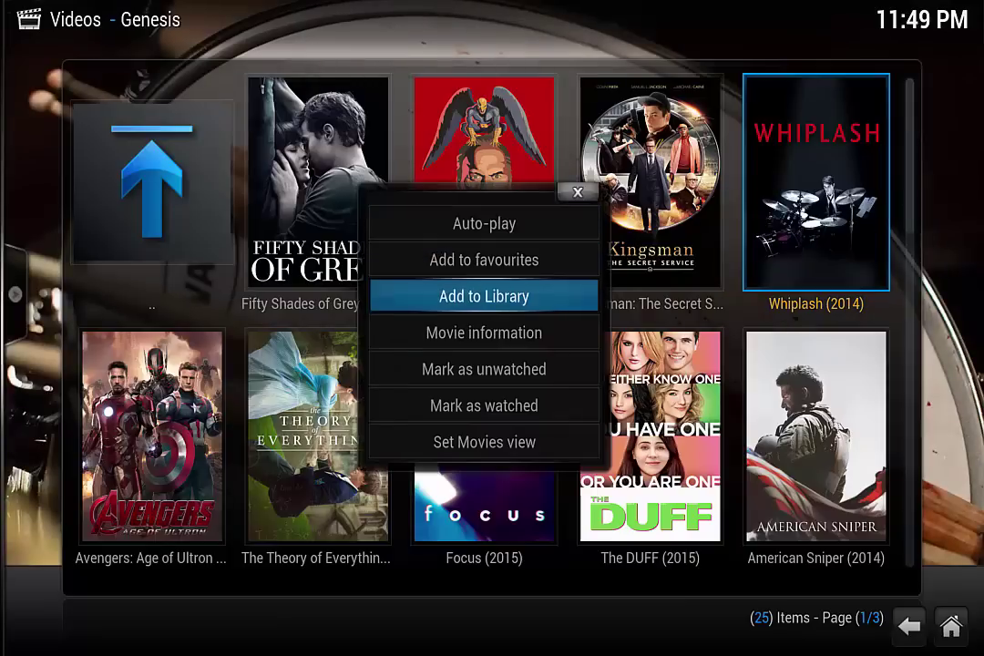
key(Return)
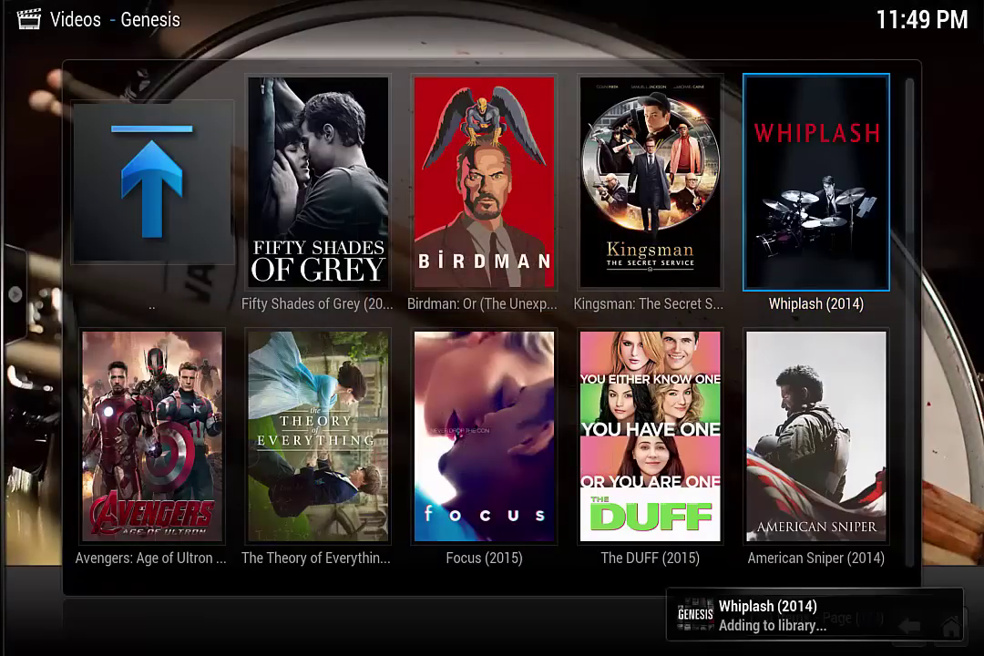
Go back to Genesis's main list and open Most Popular in its TV Shows section.
key(BackSpace)
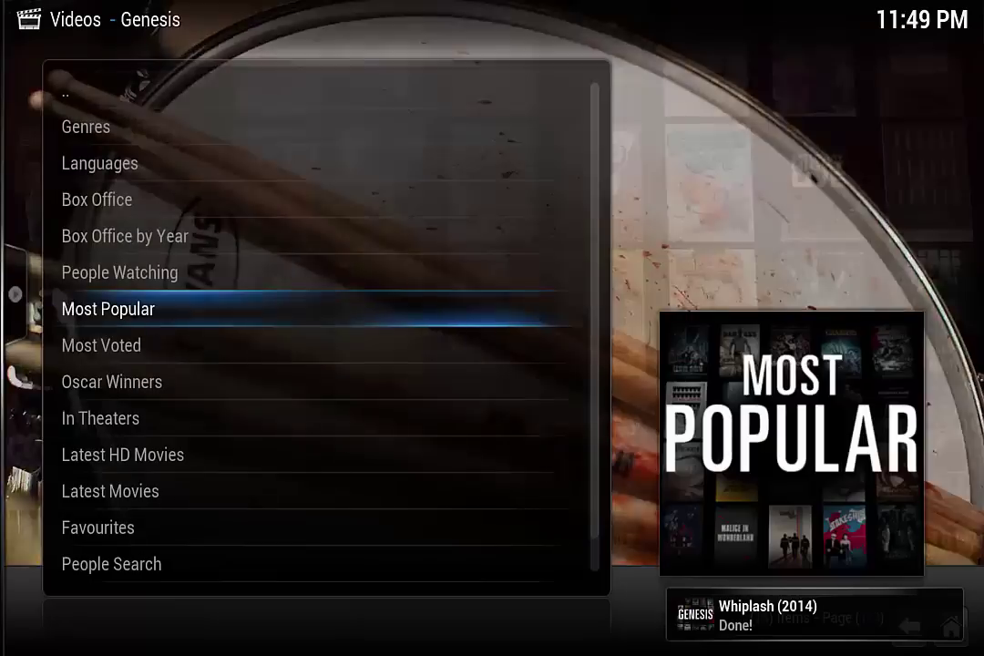
key(BackSpace)
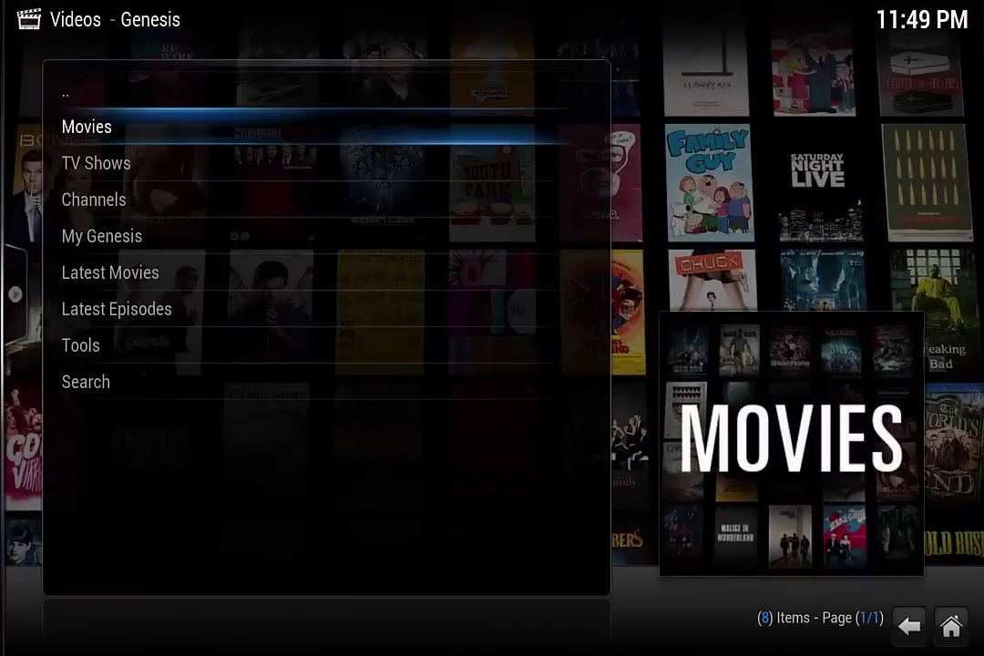
key(Down)
key(Return)
key(Down)
key(Down)
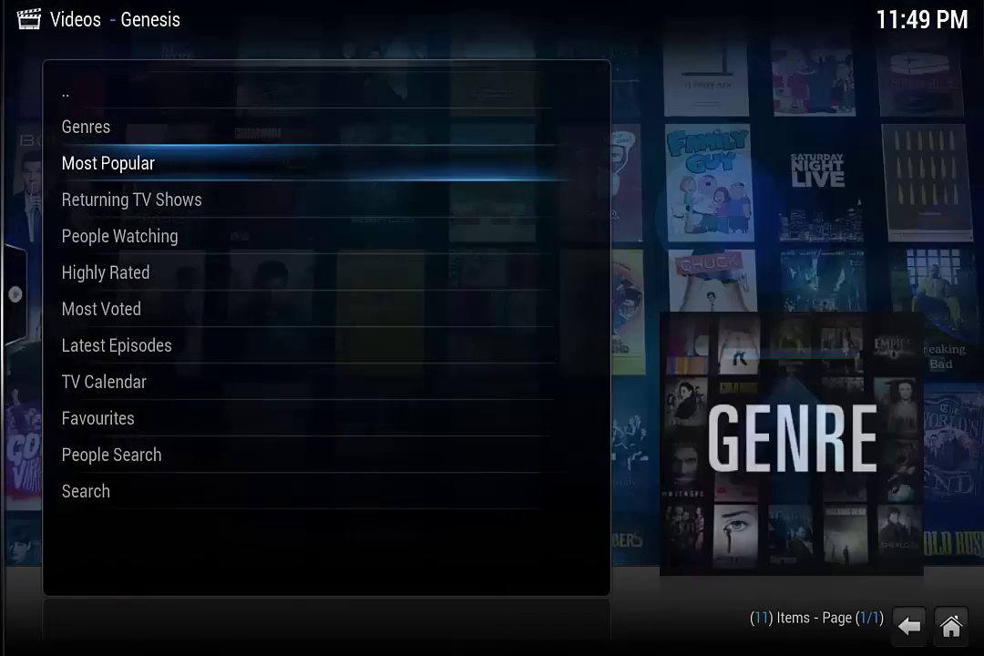
key(Return)
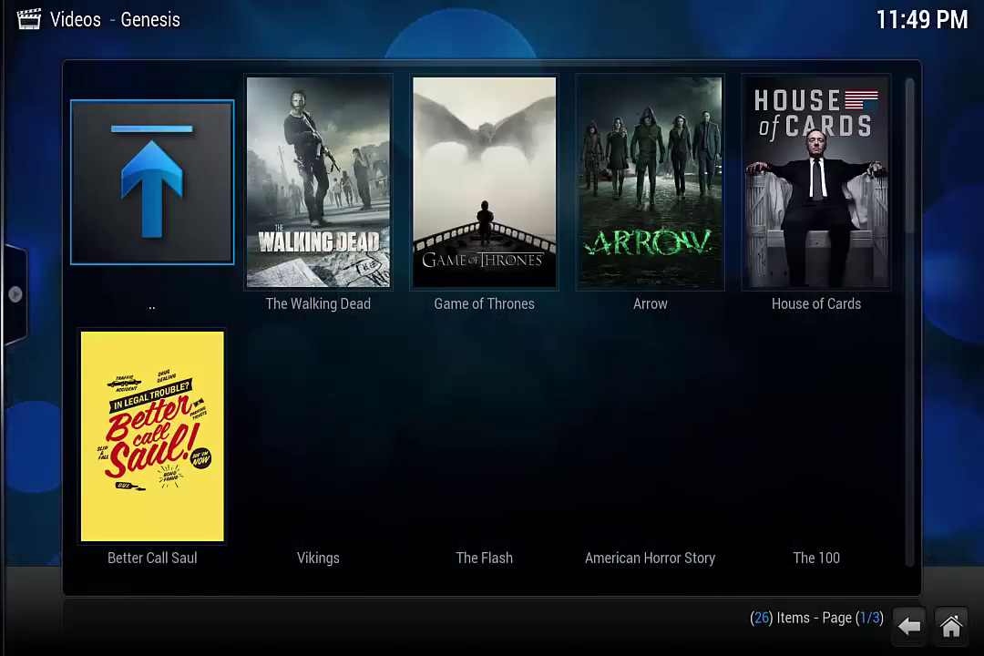
Add the series The Walking Dead from Genesis's Most Popular TV shows to the library.
key(Down)
key(Up)
key(Right)
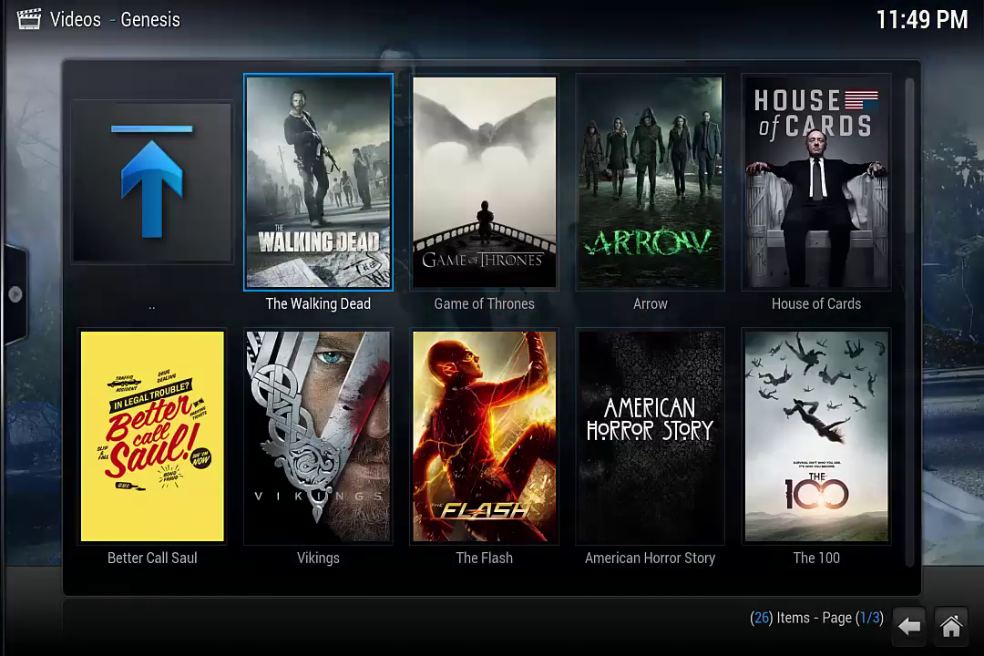
key(c)
key(Down)
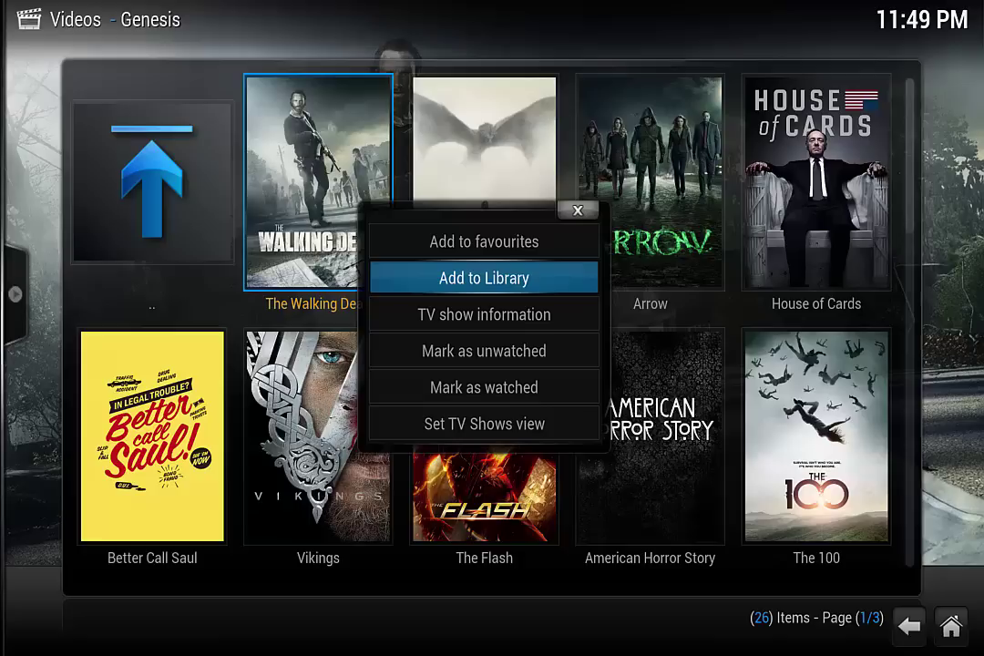
key(Return)
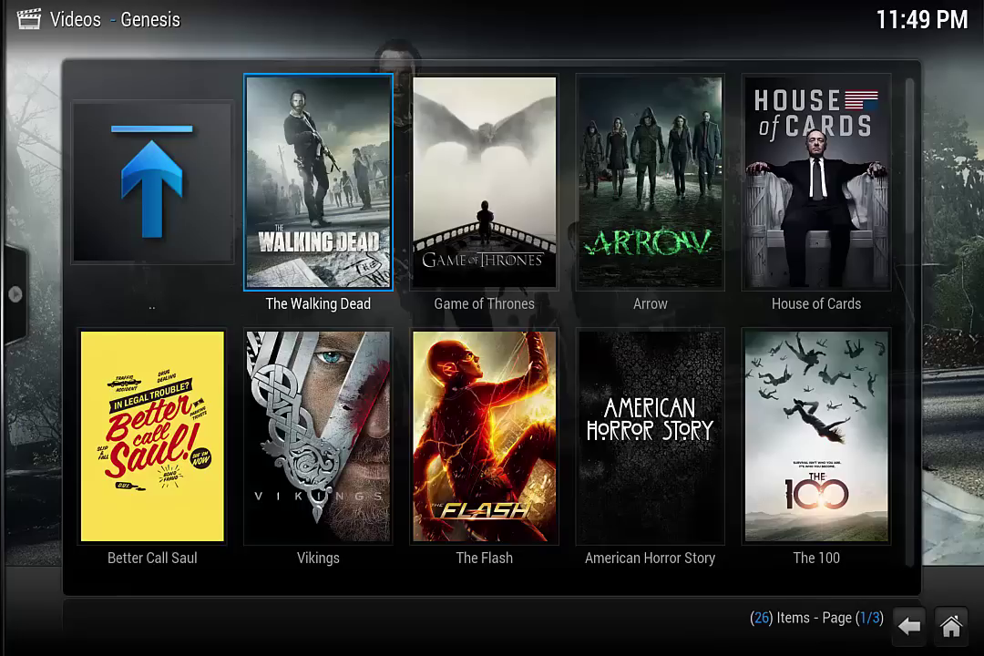
Leave the Genesis add-on and return to the home screen.
key(BackSpace)
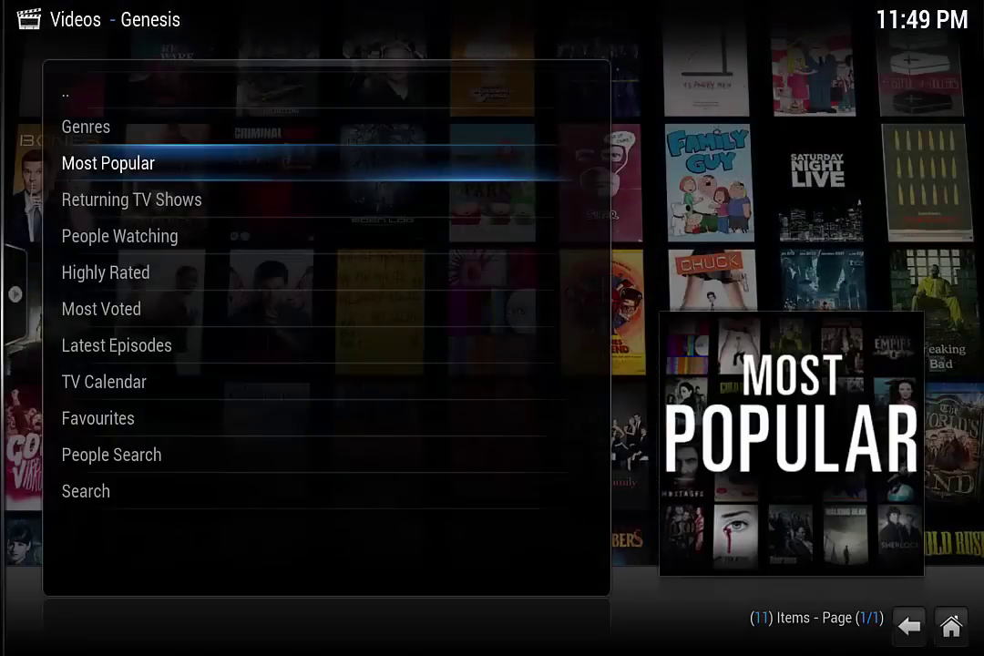
key(BackSpace)
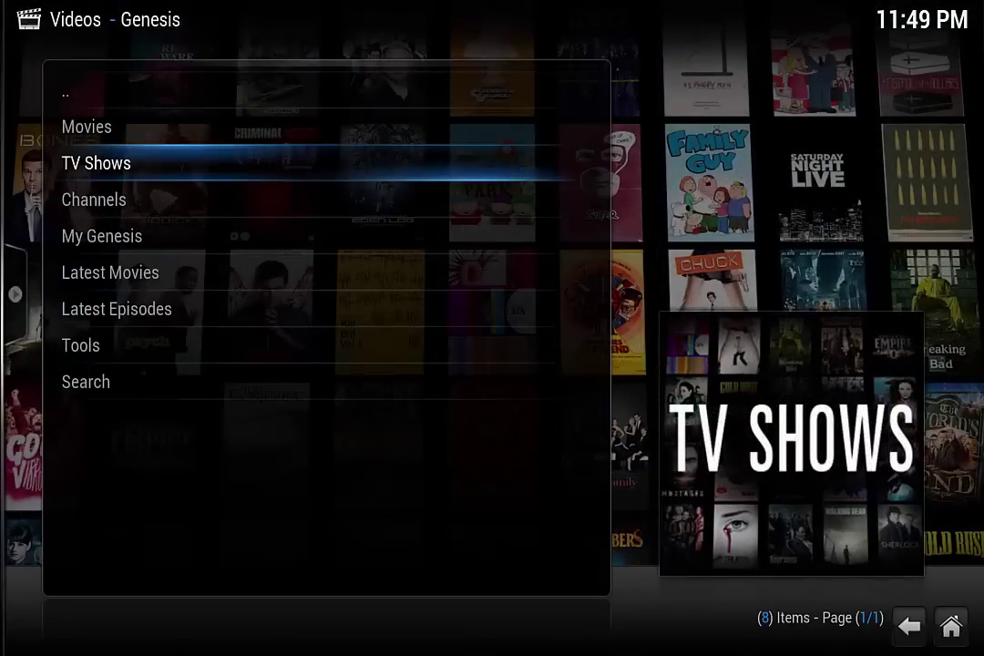
key(BackSpace)
key(BackSpace)
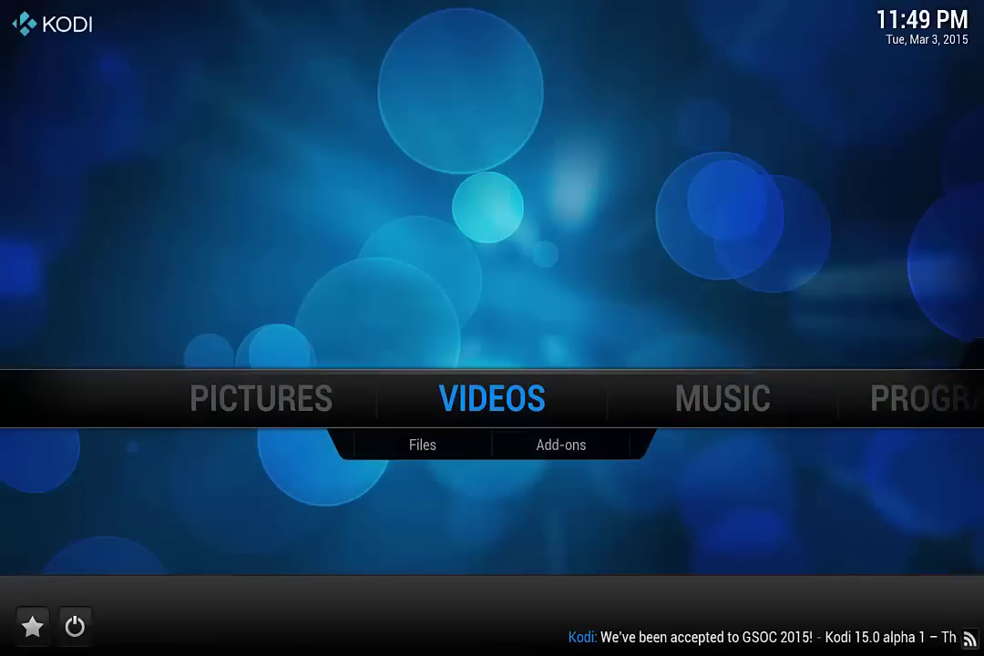
Enter the Videos section and open Files from its top-level list.
key(Down)
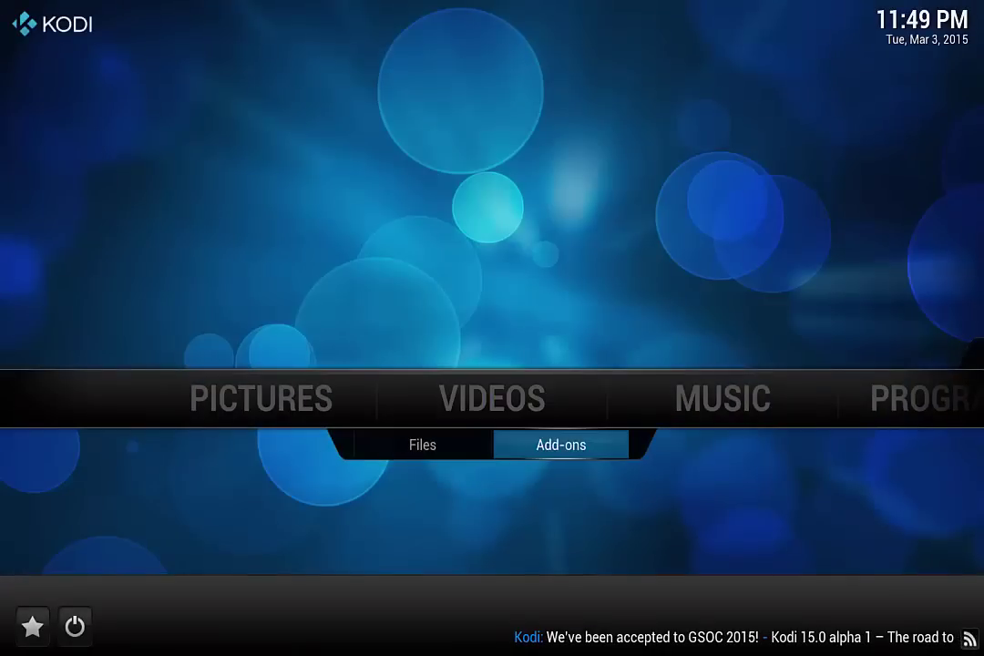
key(Left)
key(Return)
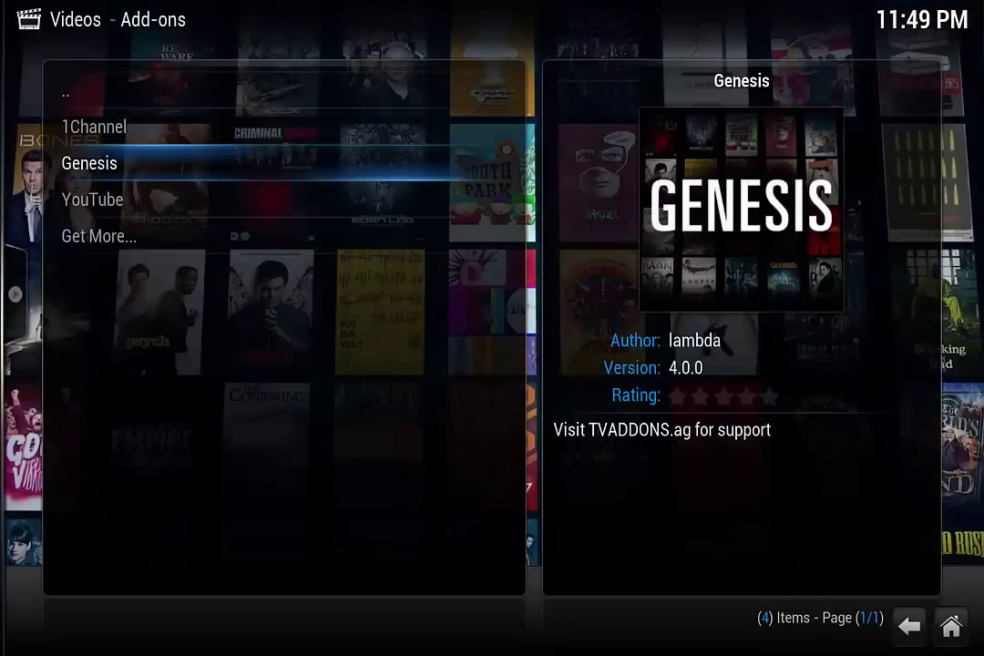
click(66, 91)
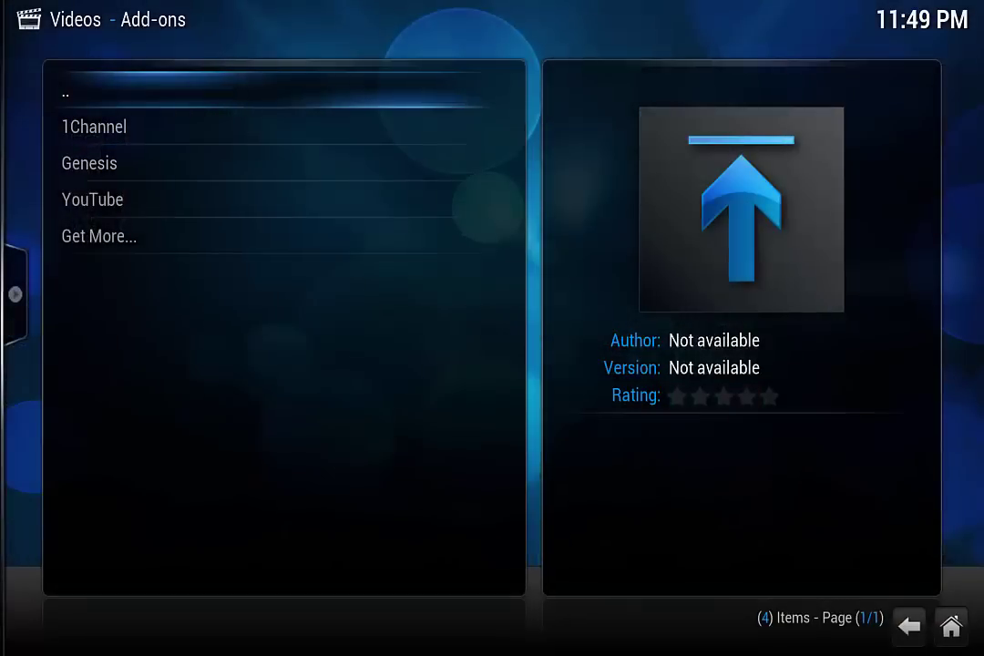
key(Return)
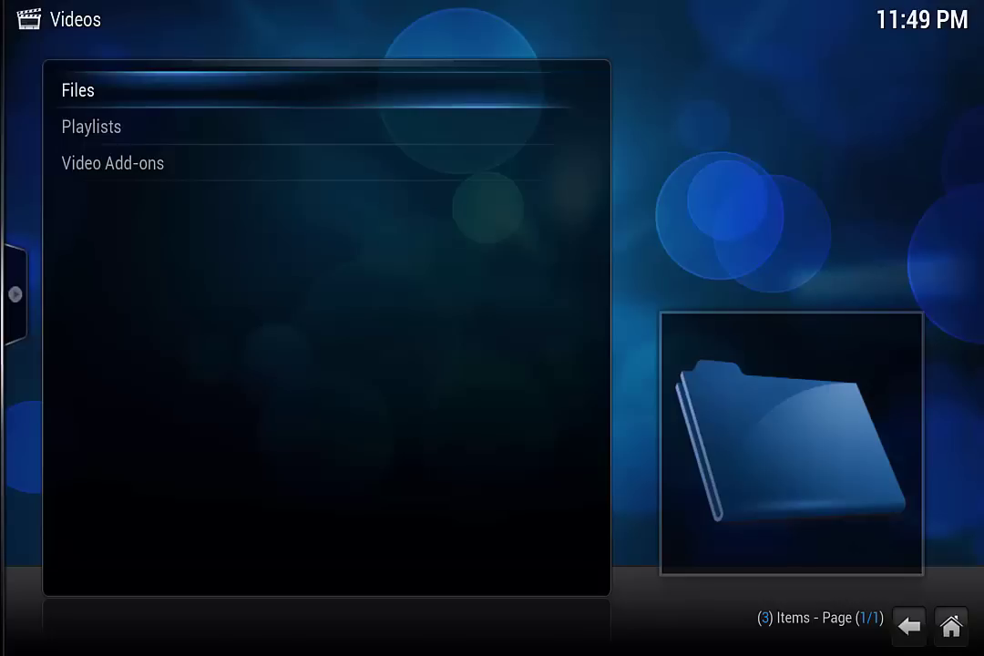
key(Down)
key(Up)
key(Return)
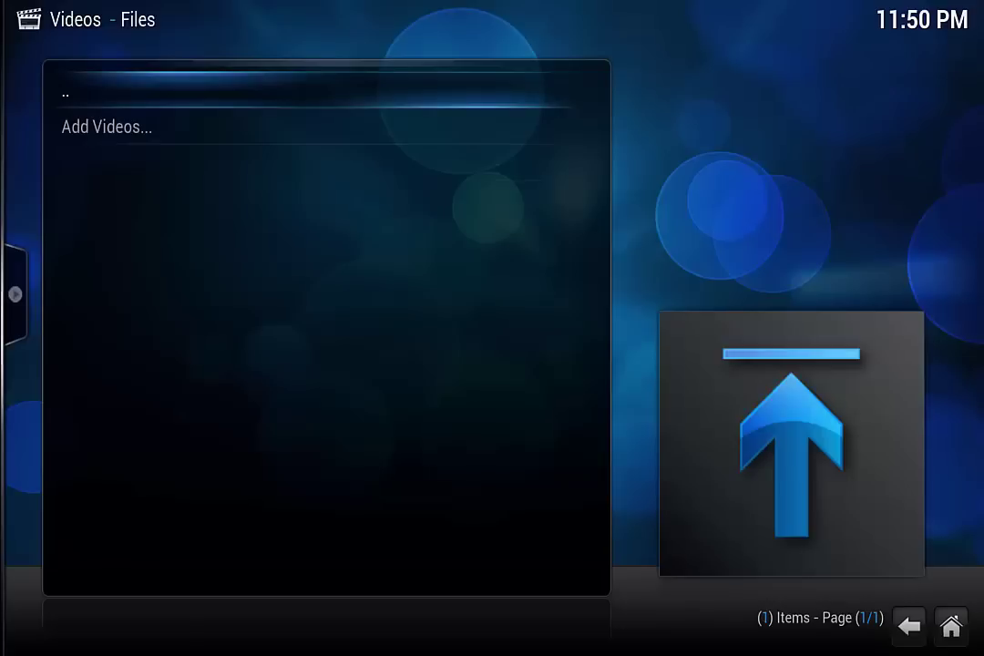
Start adding a new video source and enter special://profile/ as its path.
key(Down)
key(Return)
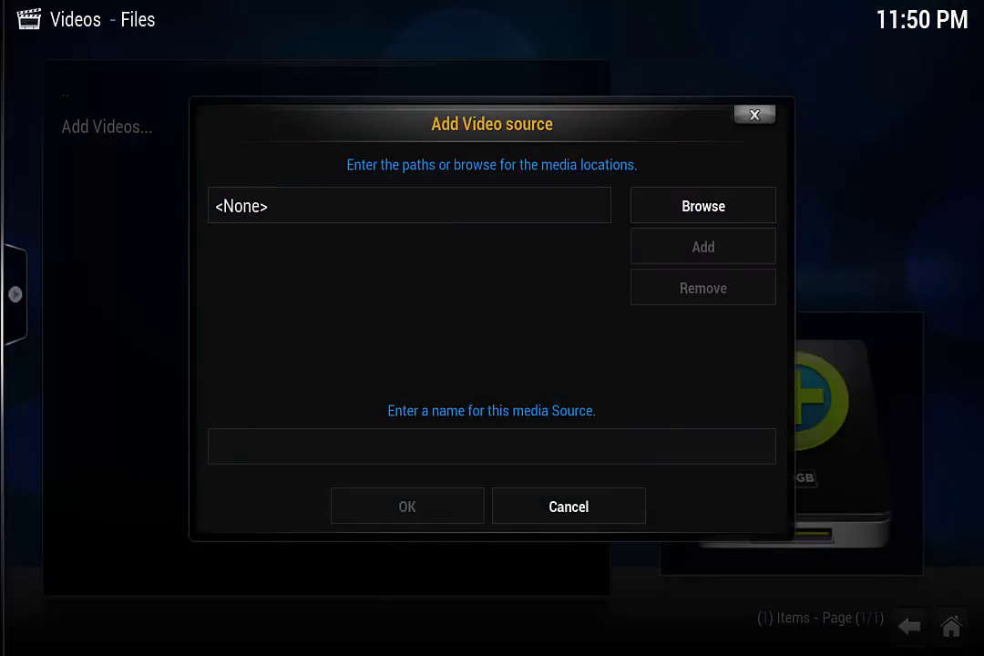
key(Return)
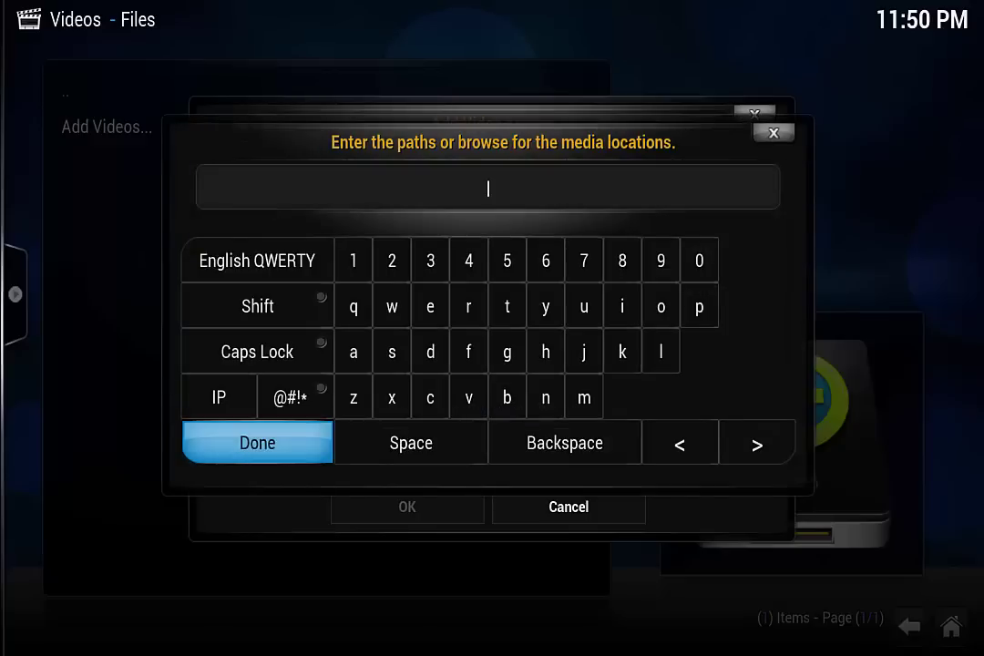
text(speciaq=)
key(BackSpace)
key(BackSpace)
text(l)
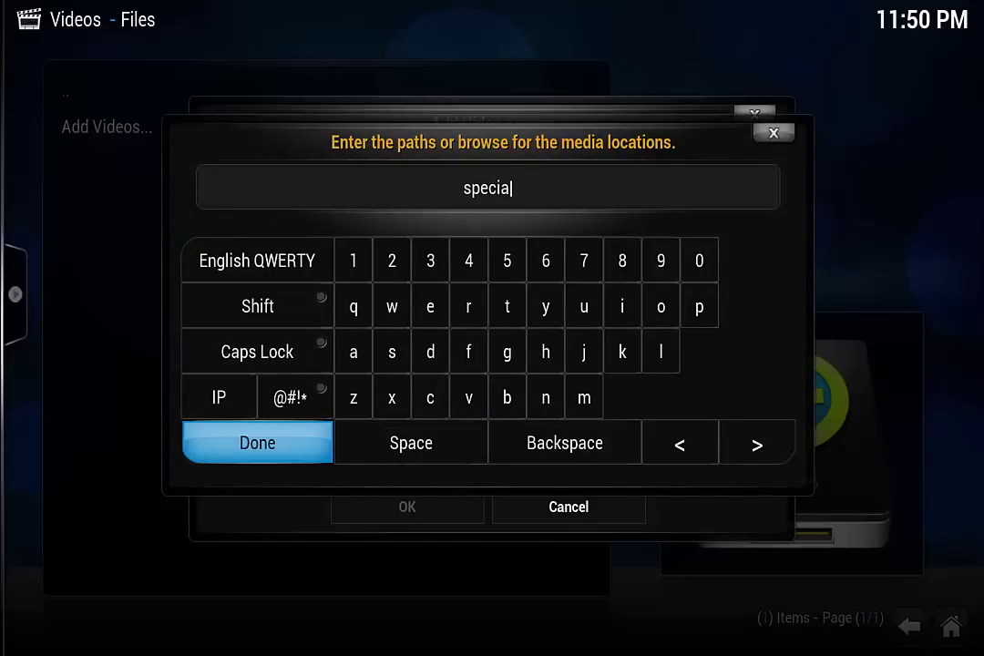
text(:)
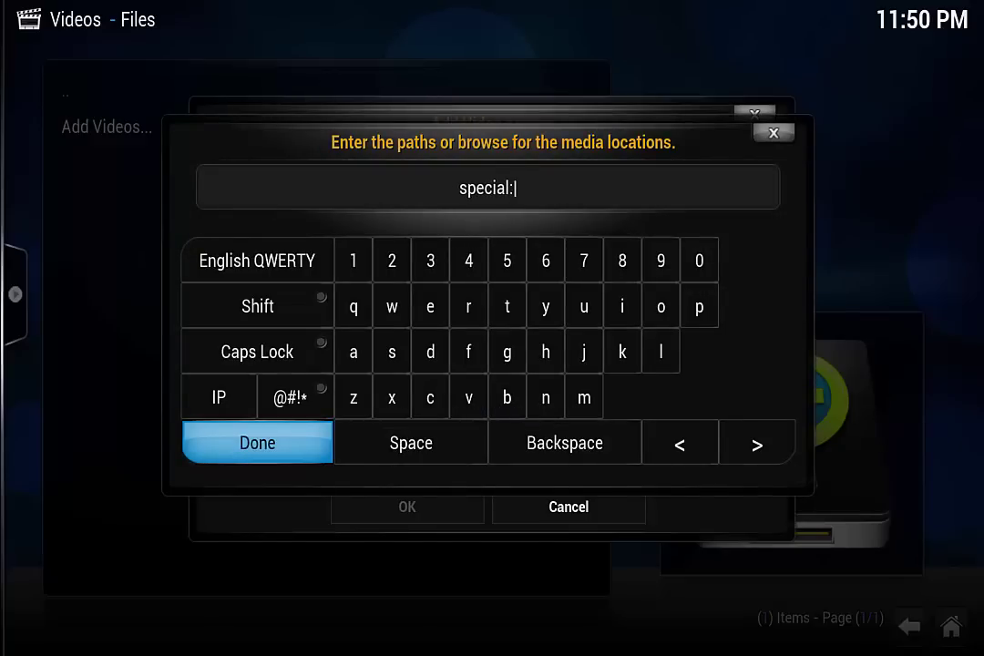
text(//pr)
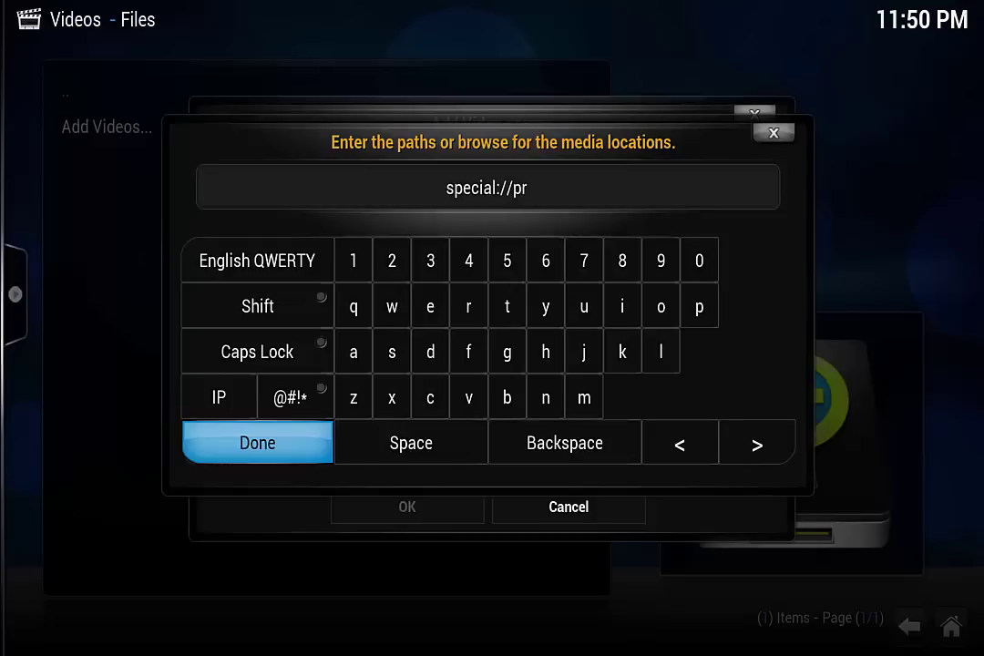
text(ofile)
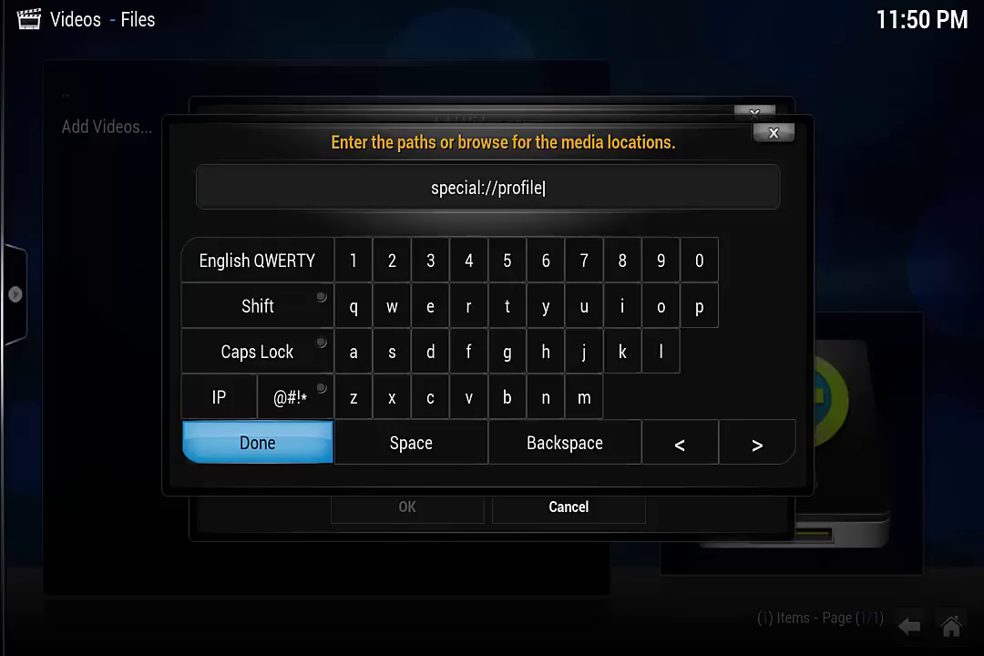
text(/)
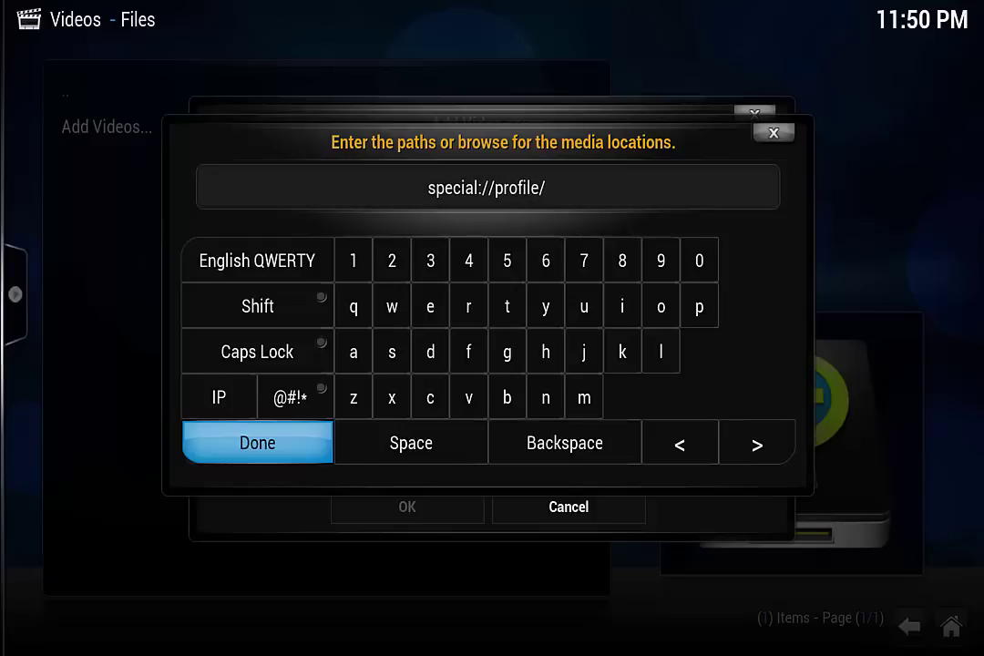
key(Return)
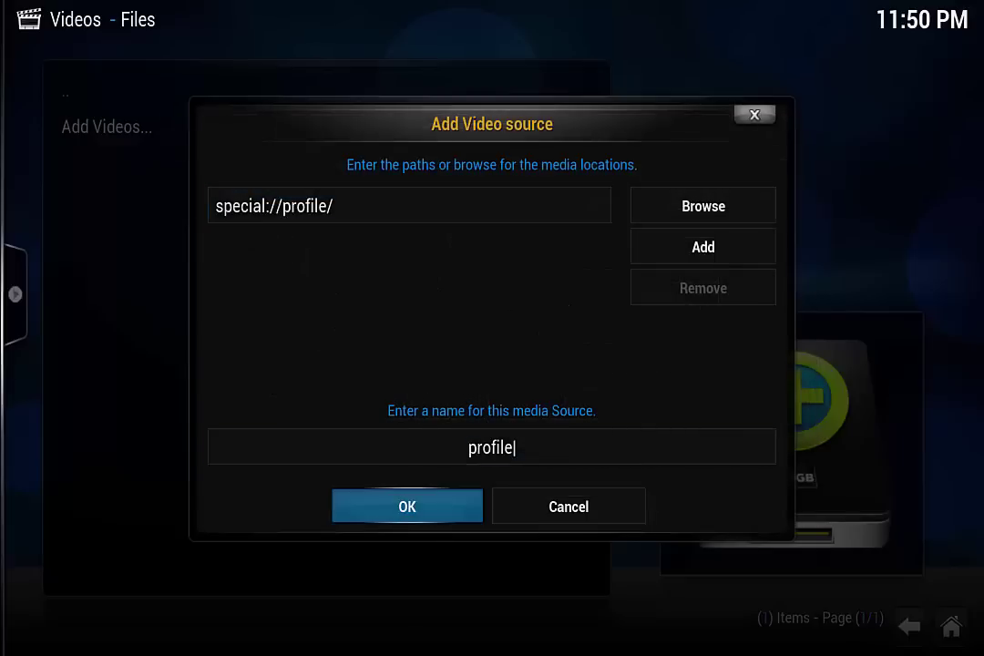
Save the video source under the suggested name profile, with its directory content kept at None.
key(Return)
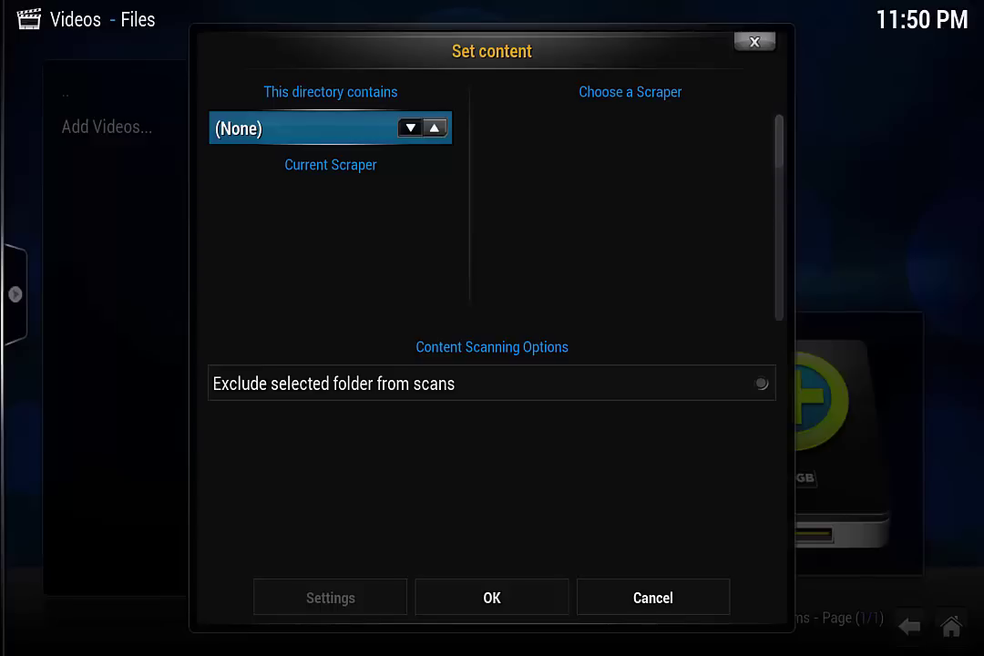
key(Down)
key(Down)
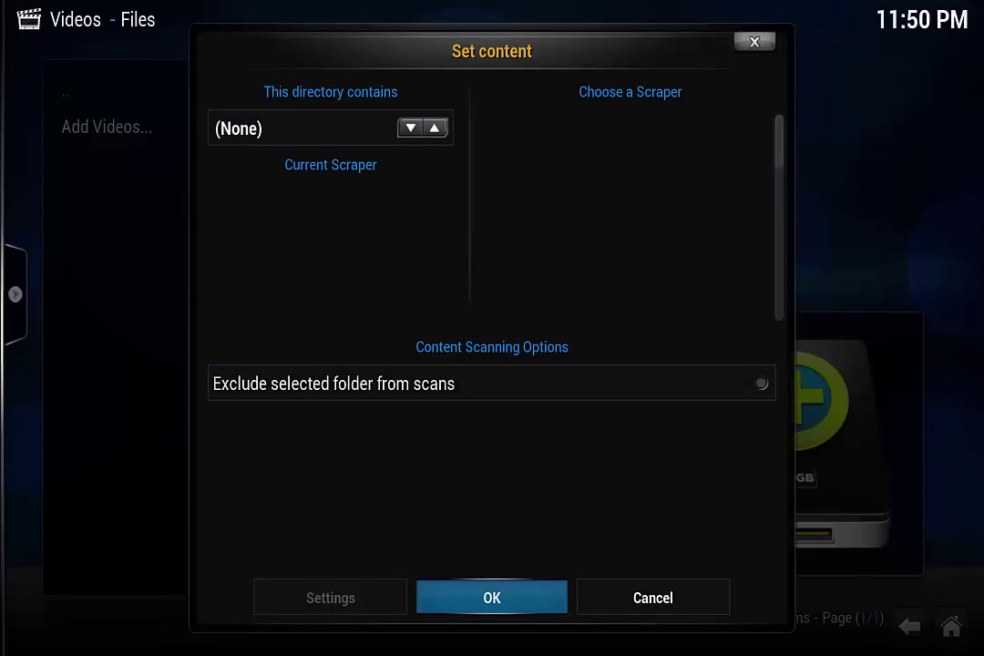
key(Return)
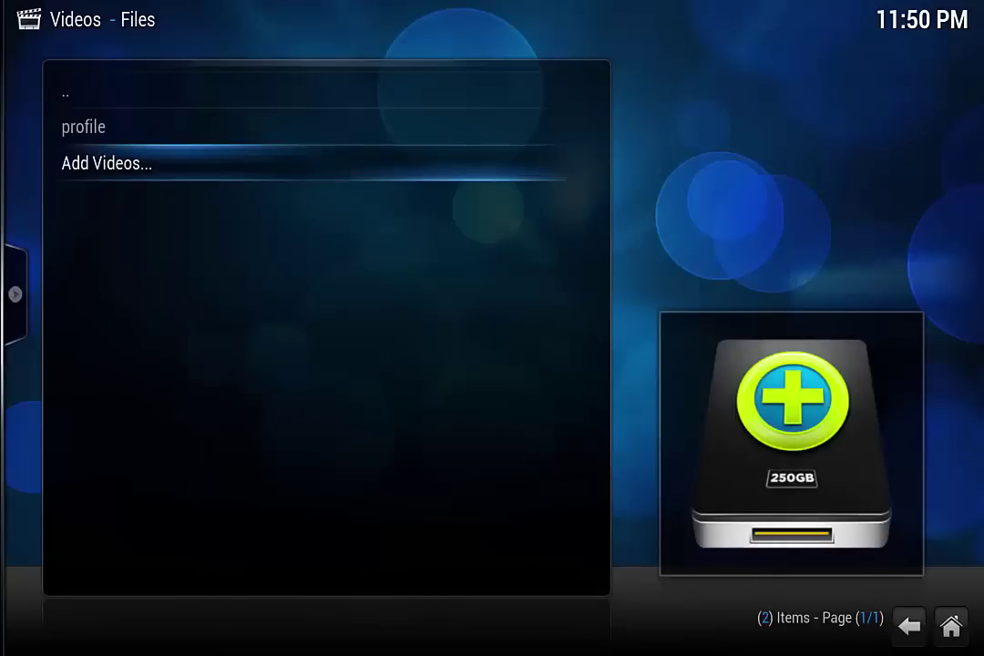
Browse the profile source to addon_data and open the plugin.video.1channel folder.
key(Up)
key(Up)
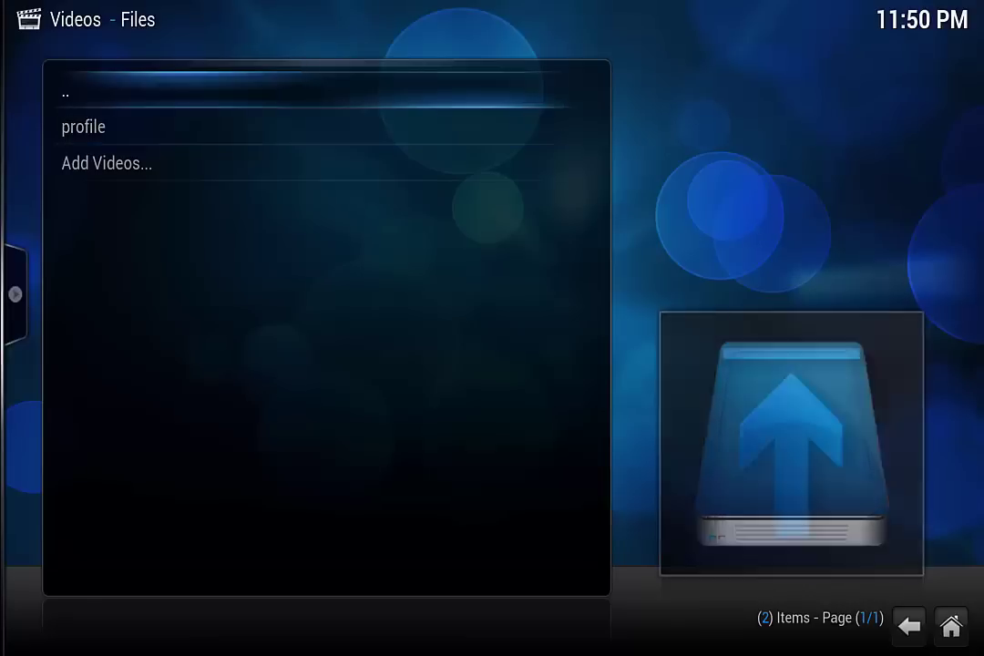
key(Down)
key(Return)
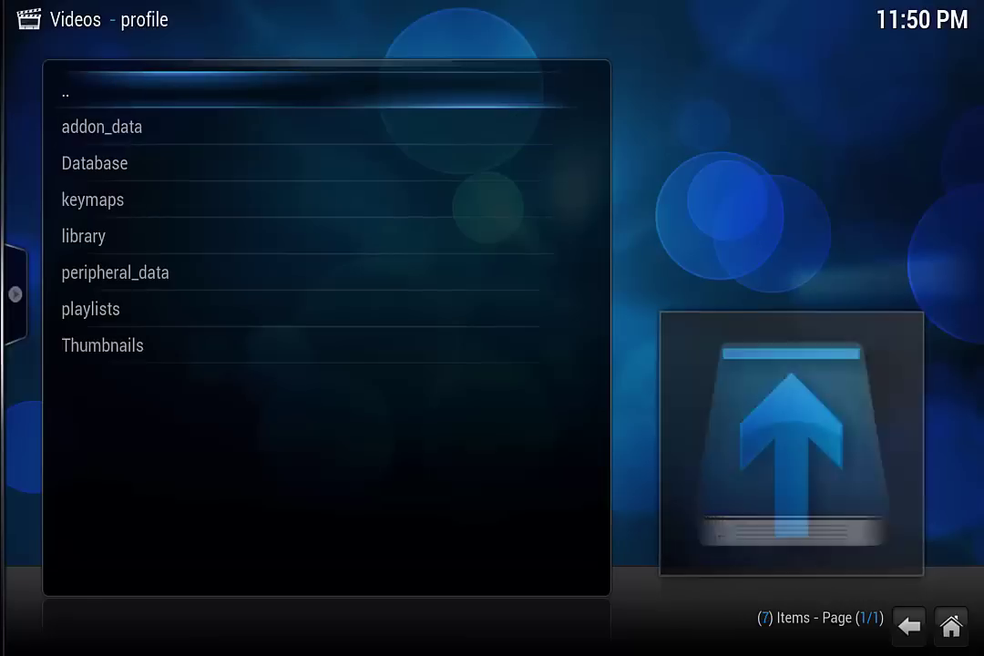
key(Down)
key(Return)
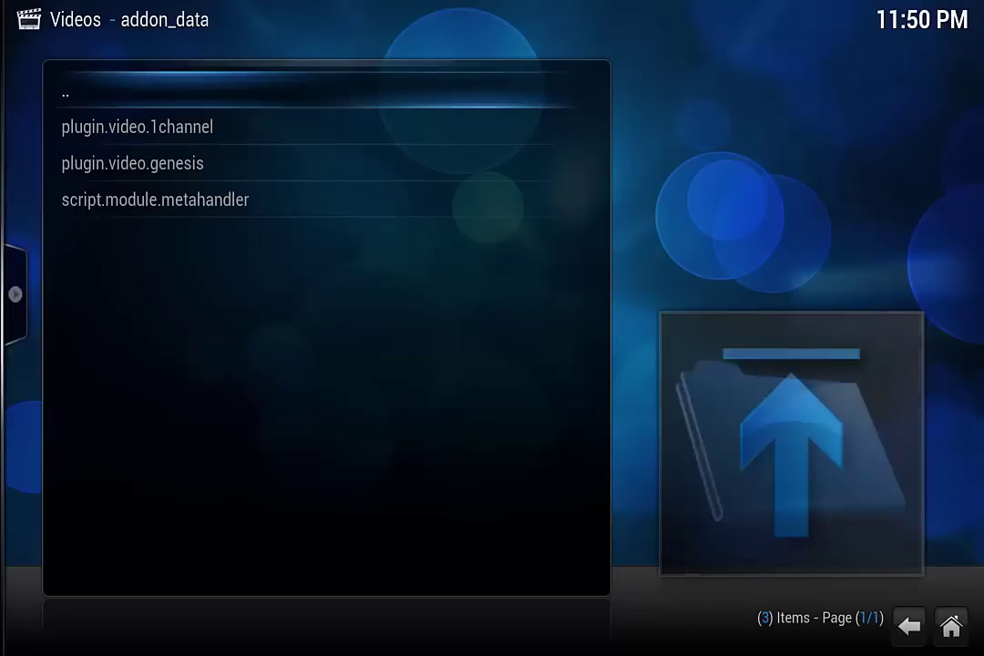
key(Down)
key(Down)
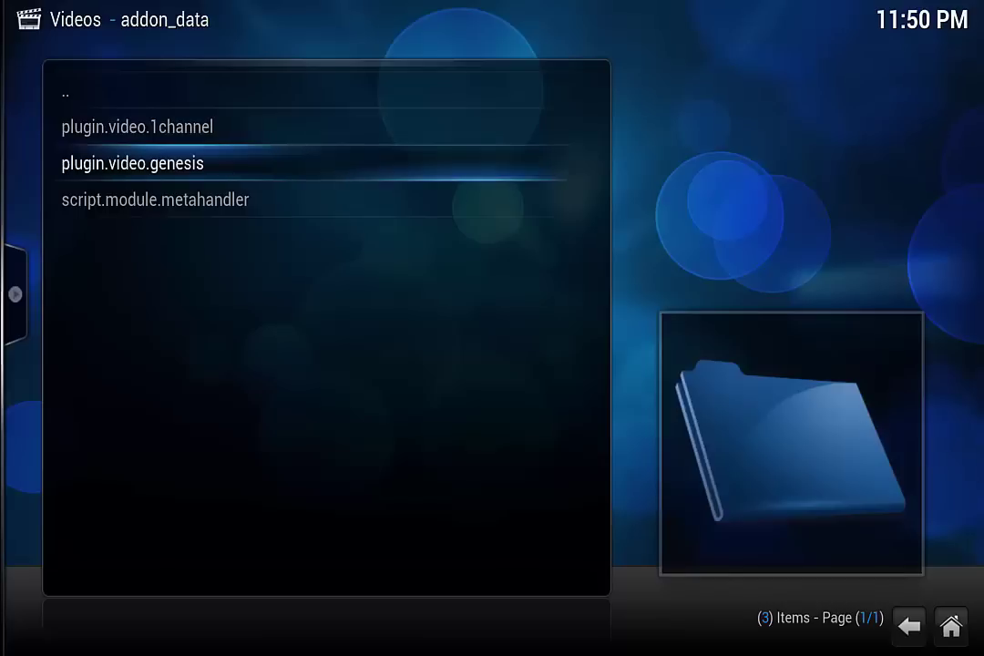
key(Up)
key(Return)
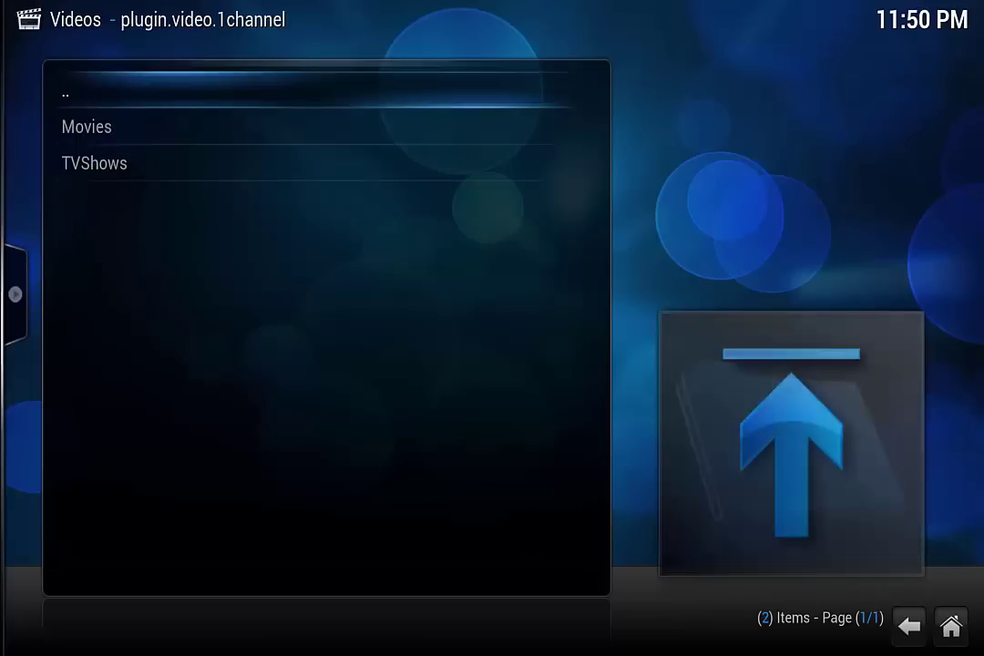
Open the content settings for 1Channel's Movies folder and set the directory content type to Movies.
key(Down)
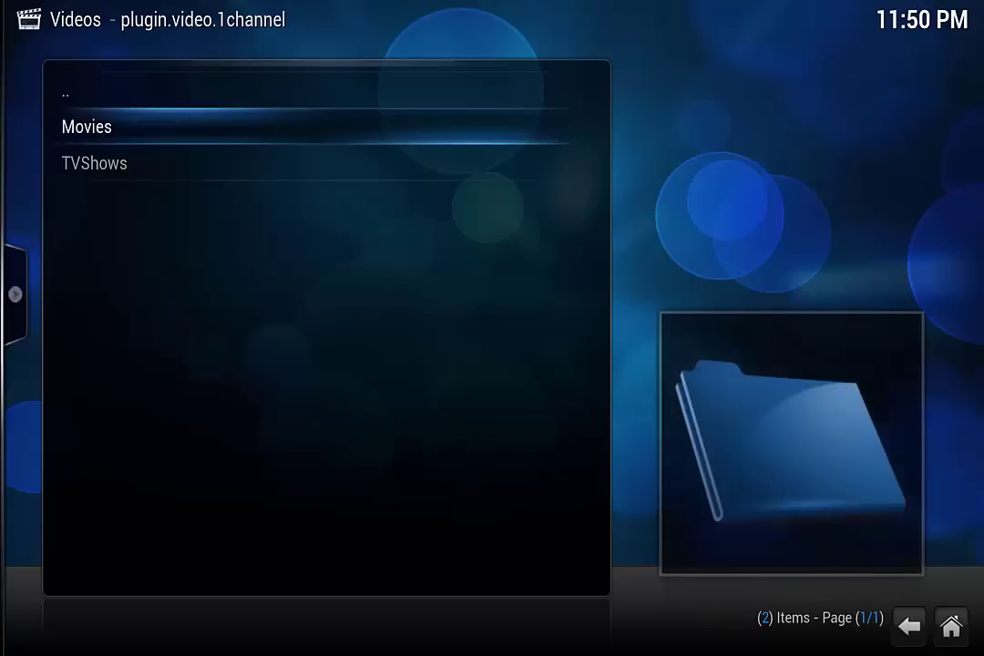
key(Down)
key(Up)
key(c)
key(Up)
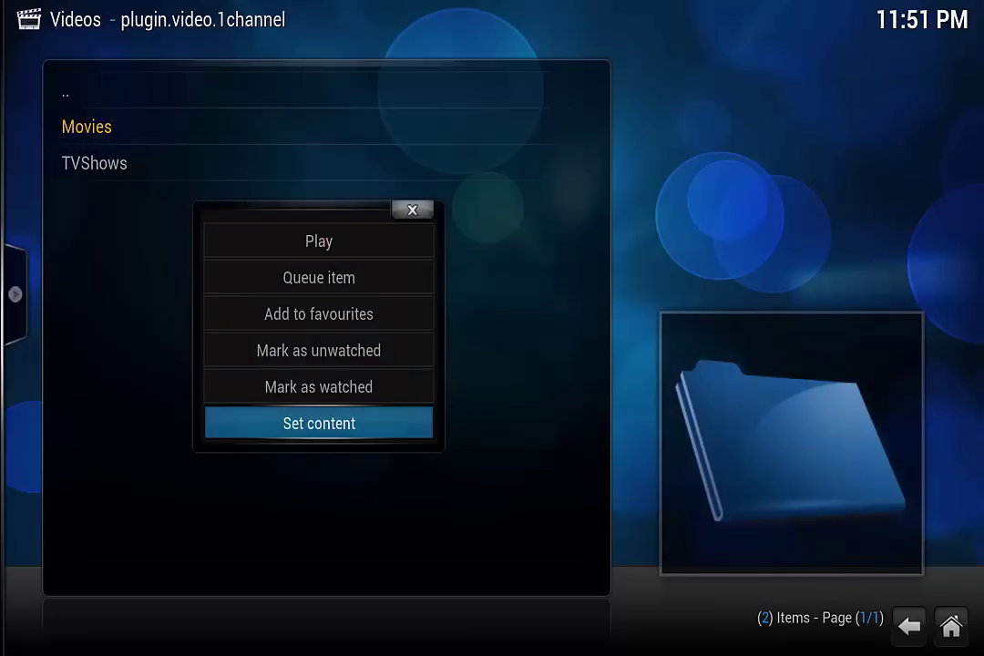
key(Return)
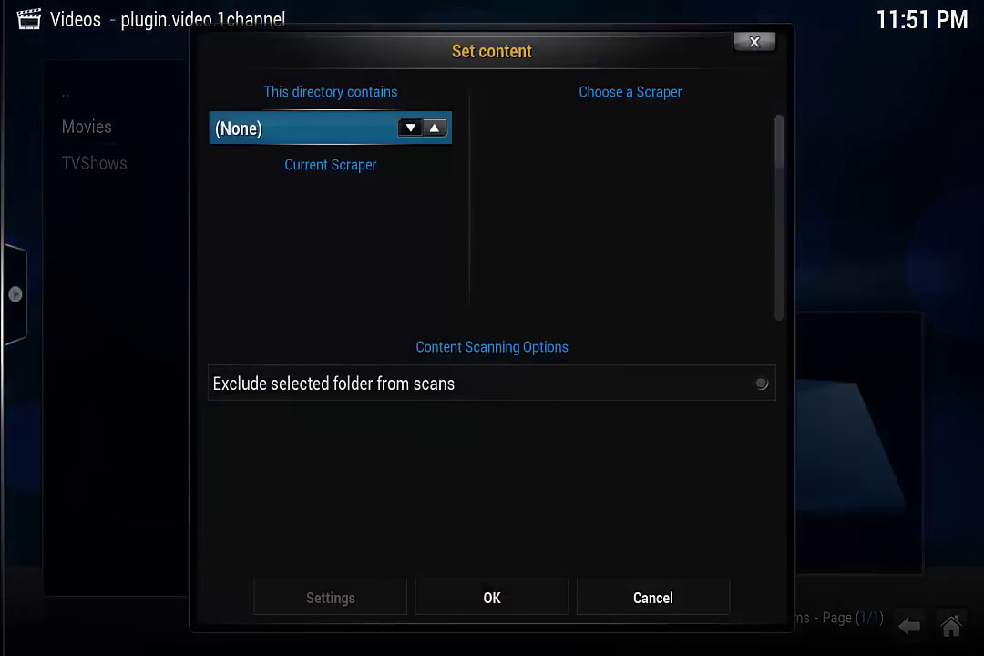
key(Left)
key(Left)
key(Left)
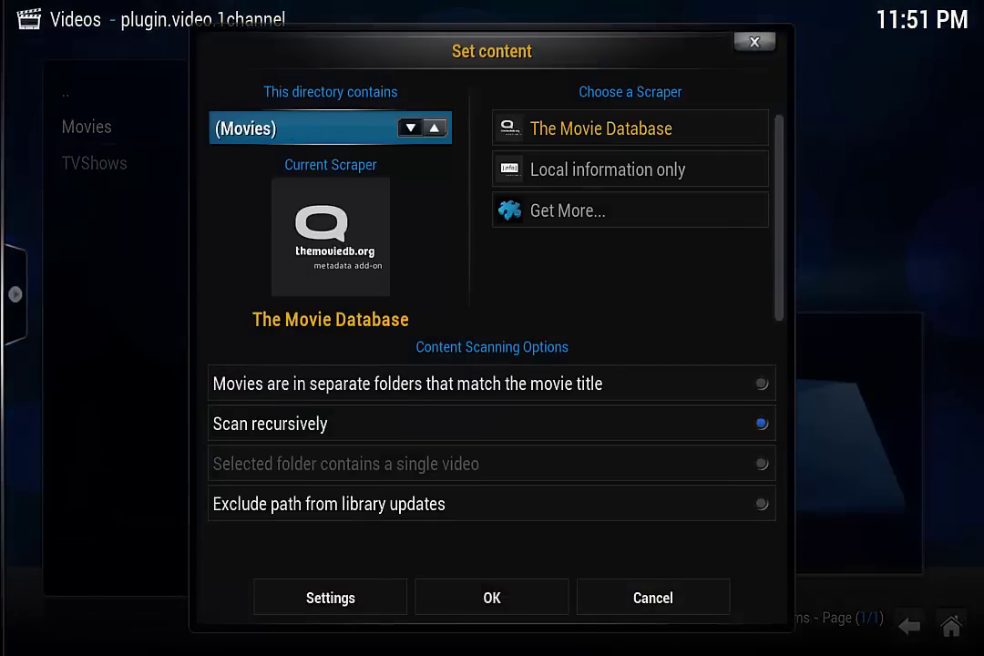
Mark 1Channel's movies as being in separate folders that match the movie title, save the content settings and refresh info for all items.
key(Down)
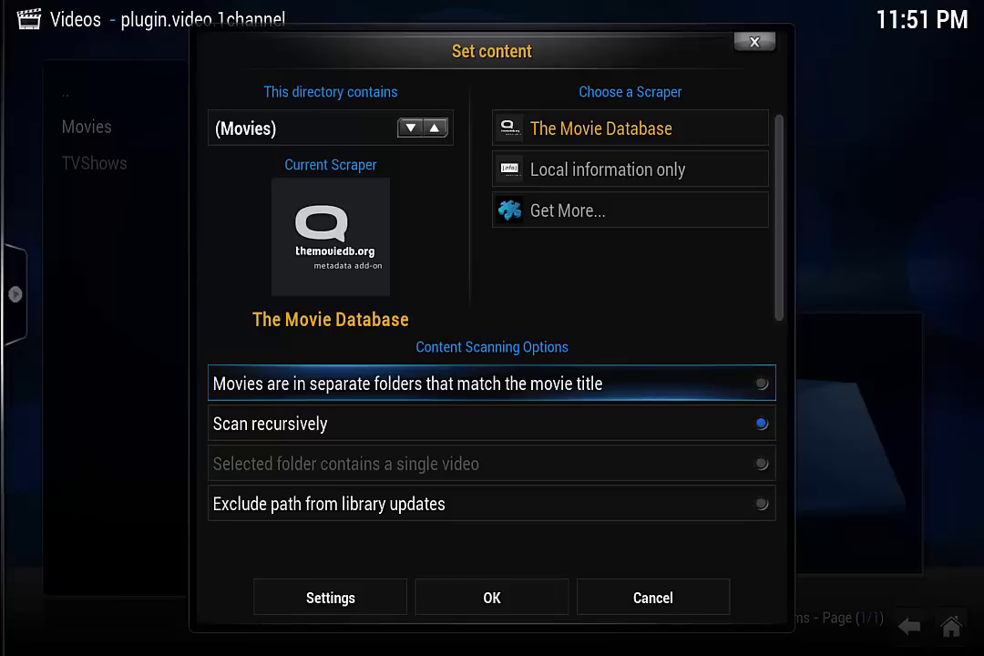
key(Down)
key(Down)
key(Down)
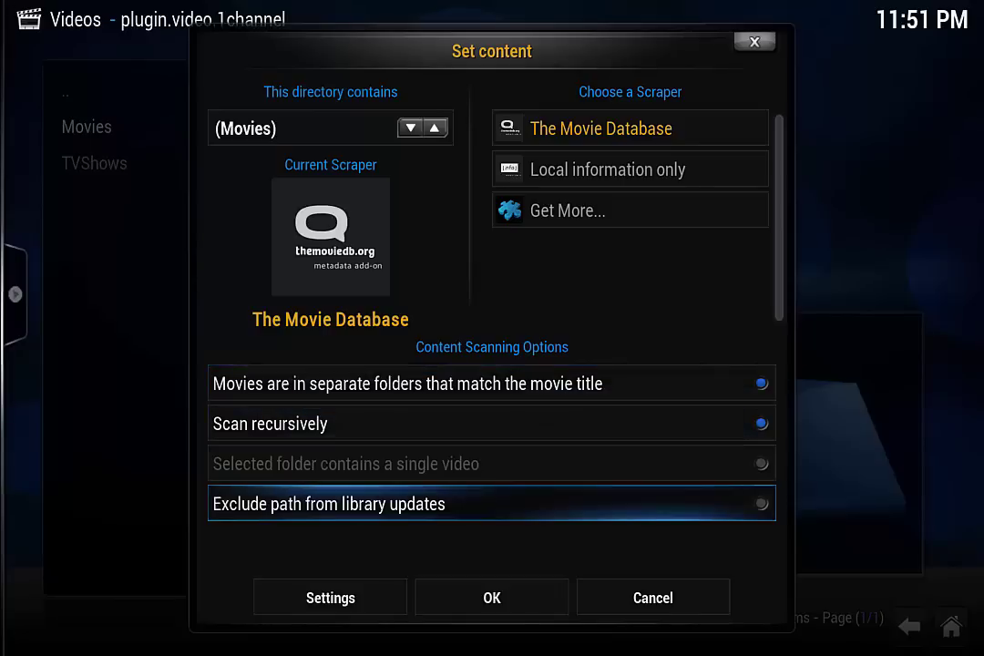
key(Return)
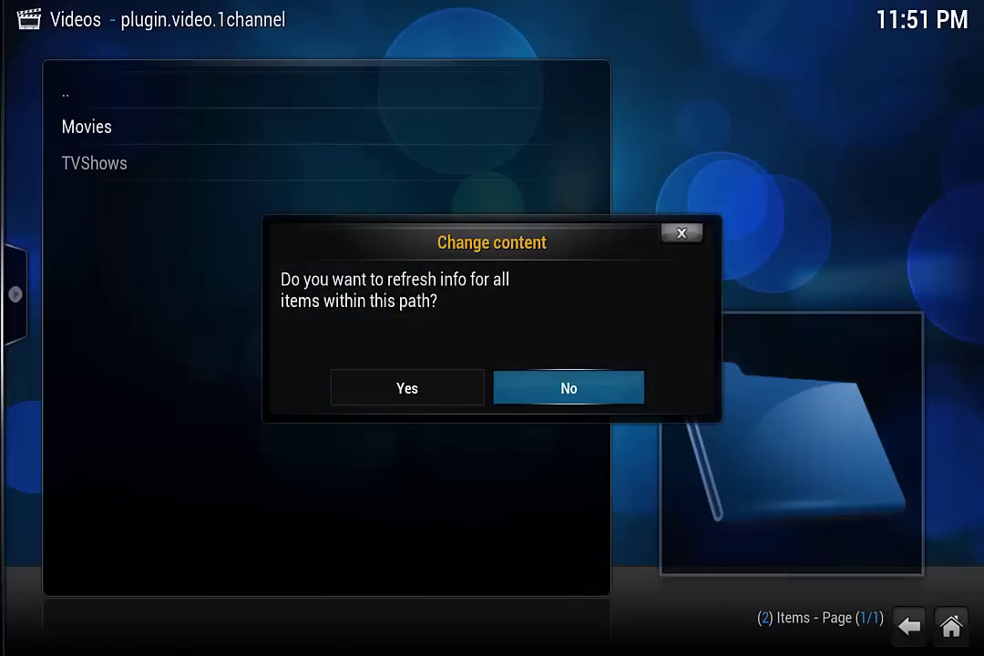
key(Left)
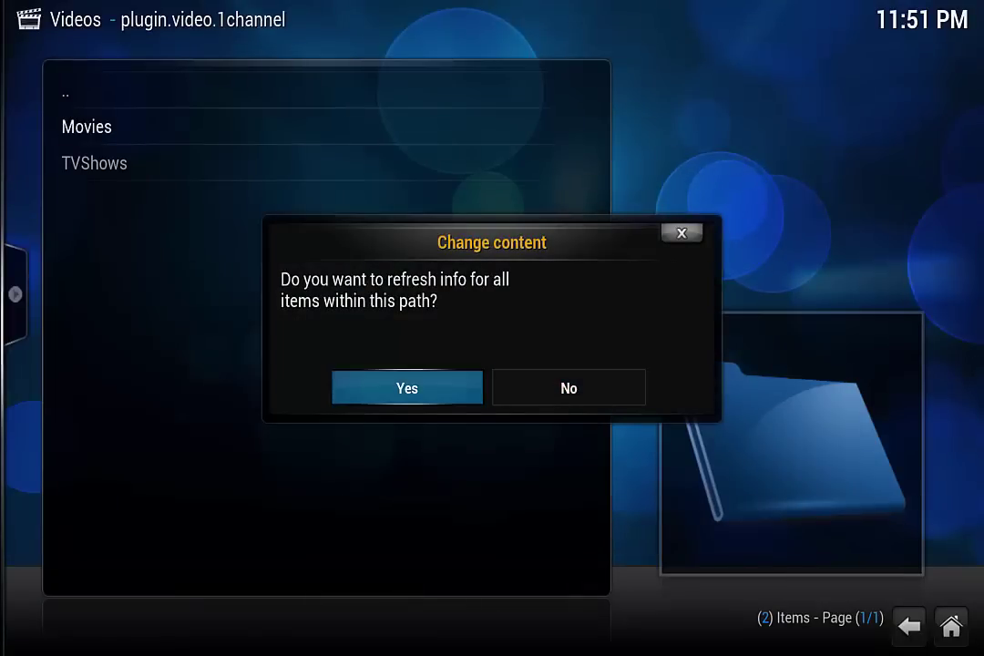
key(Return)
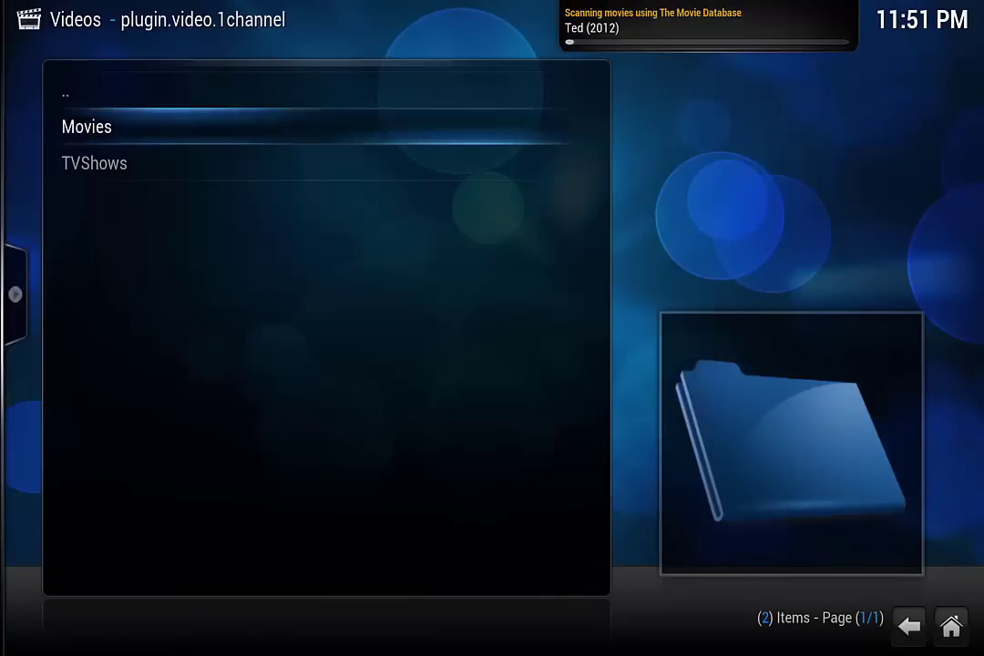
Open the content settings for 1Channel's TVShows folder and set the directory content type to TV shows.
key(Down)
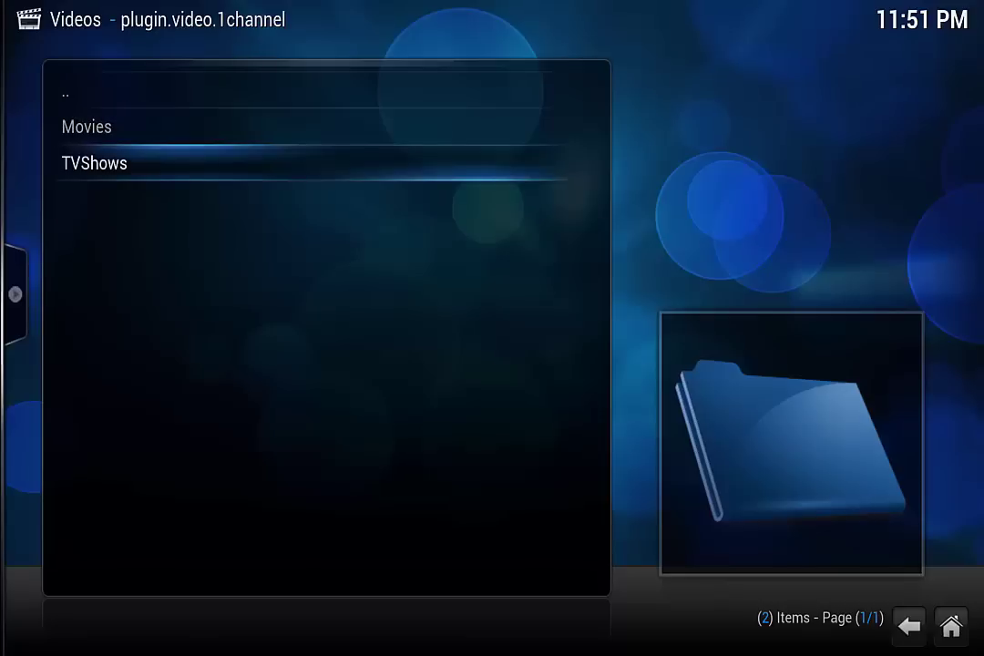
key(c)
key(Up)
key(Return)
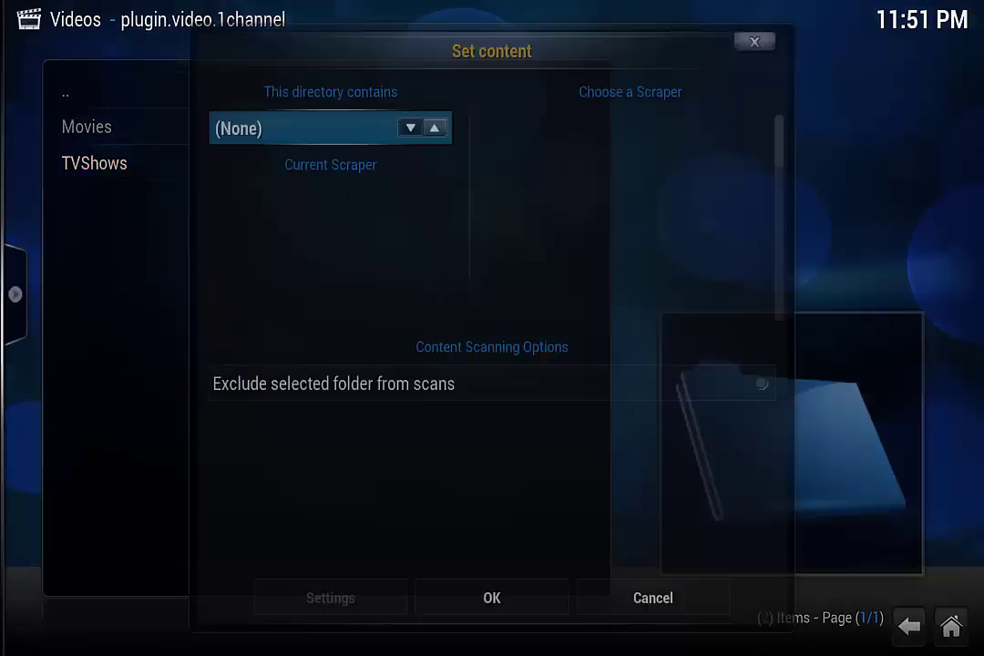
key(Left)
key(Left)
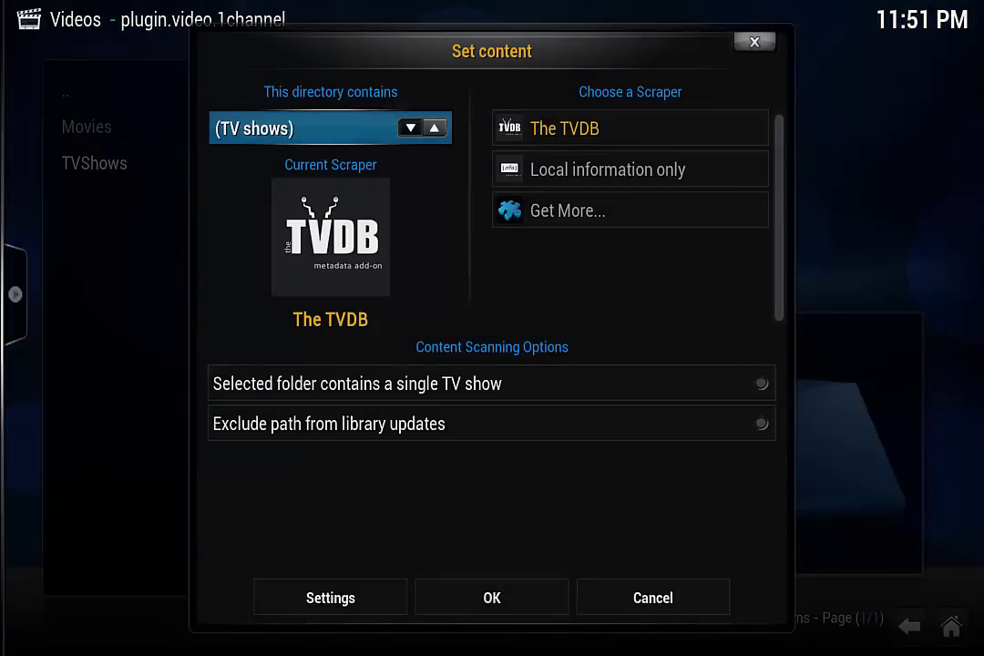
Save the 1Channel TVShows content settings with The TVDB scraper and refresh info for all items in the path.
key(Down)
key(Down)
key(Down)
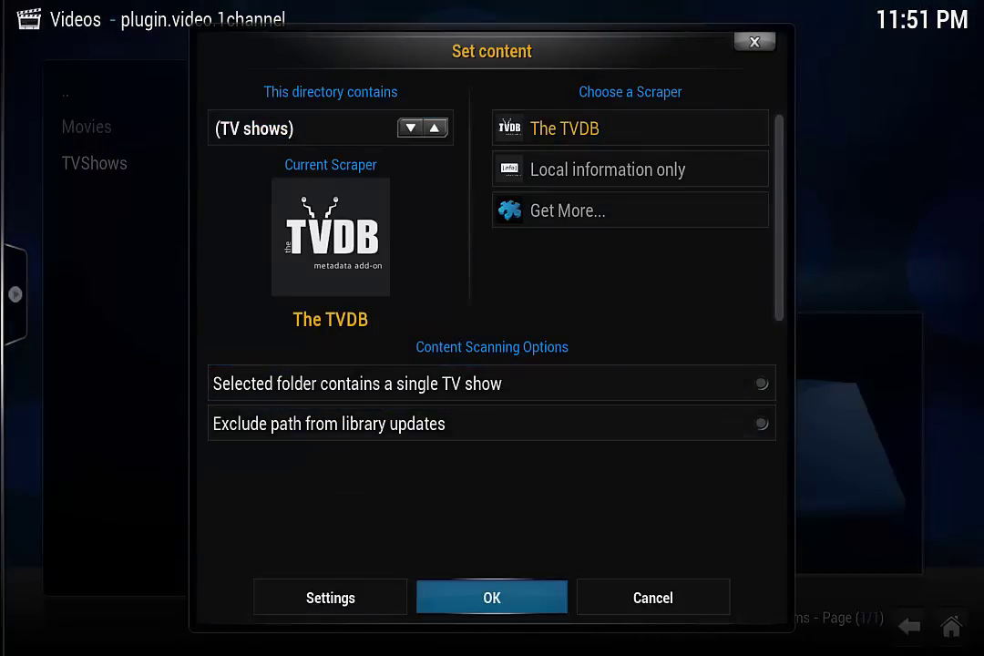
key(Return)
key(Left)
key(Return)
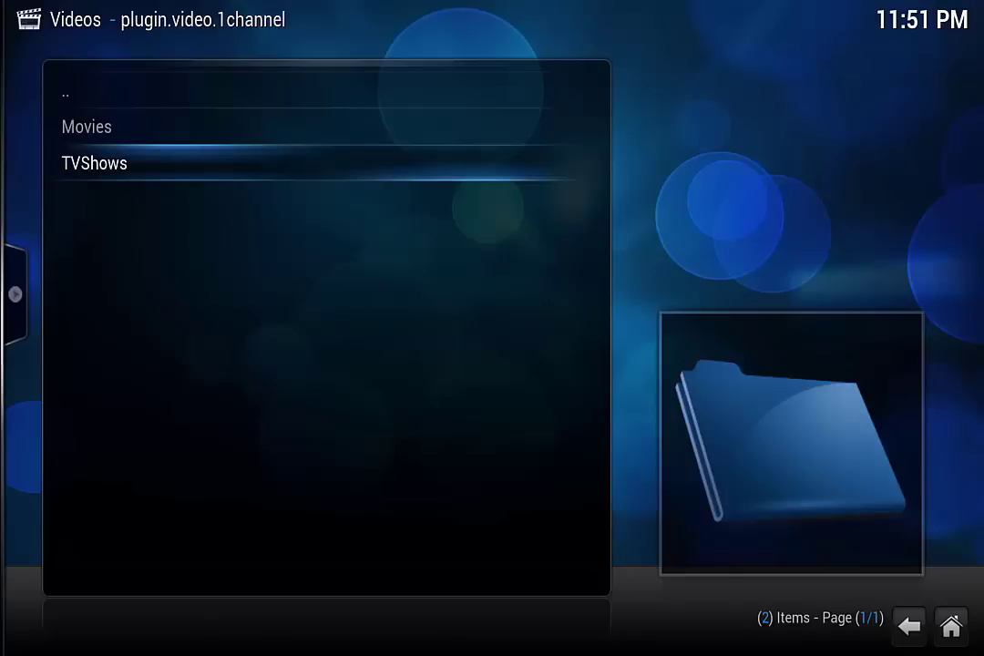
Go back to addon_data in the profile source and open the plugin.video.genesis folder.
key(BackSpace)
key(BackSpace)
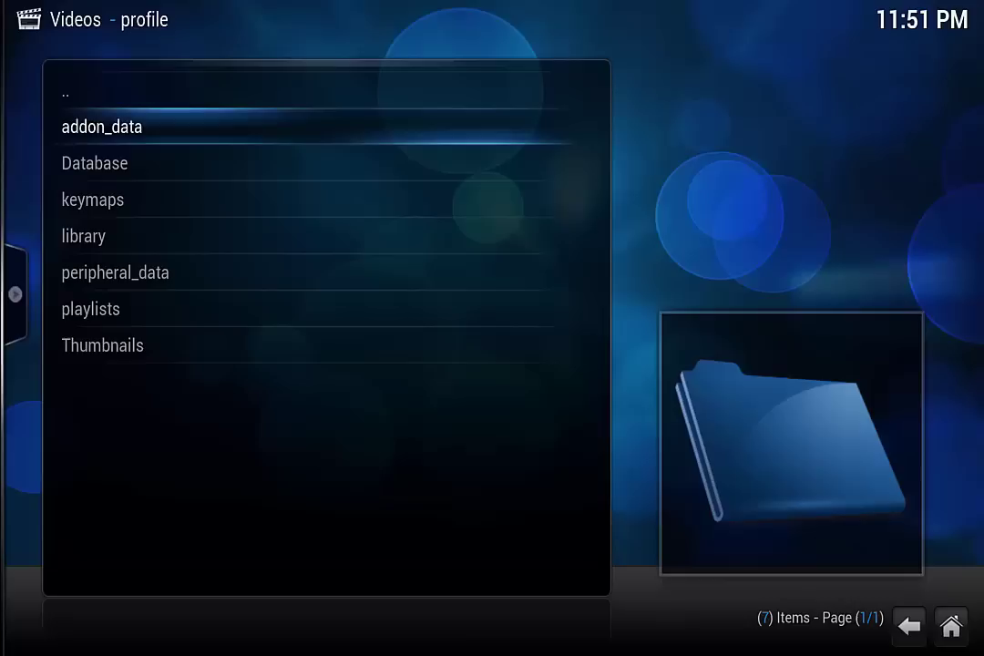
key(Return)
key(Down)
key(Return)
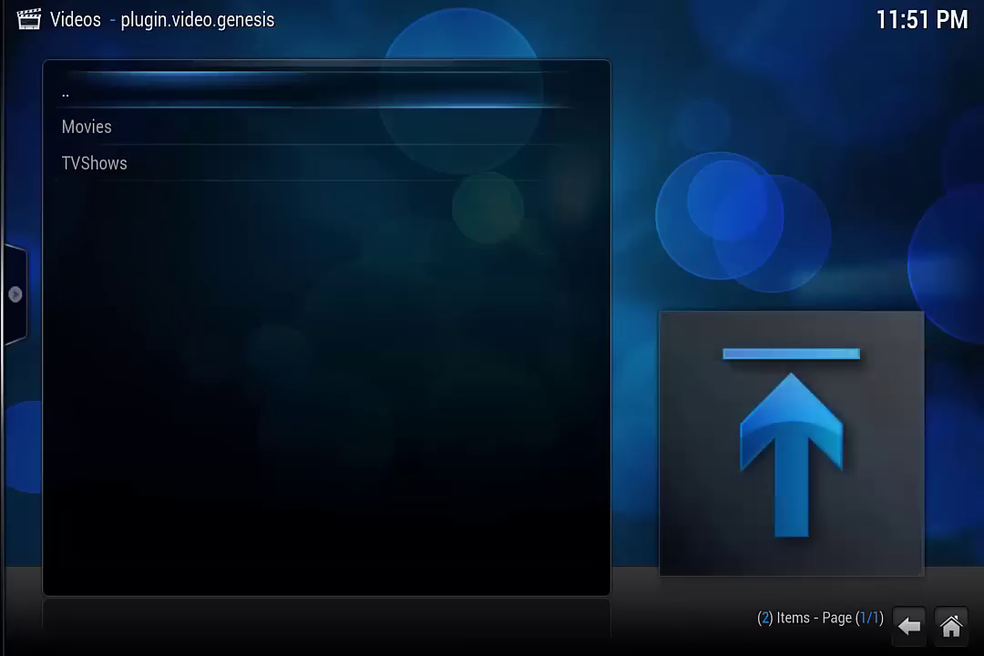
Open the content settings for Genesis's Movies folder and set the directory content type to Movies.
key(Down)
key(c)
key(Up)
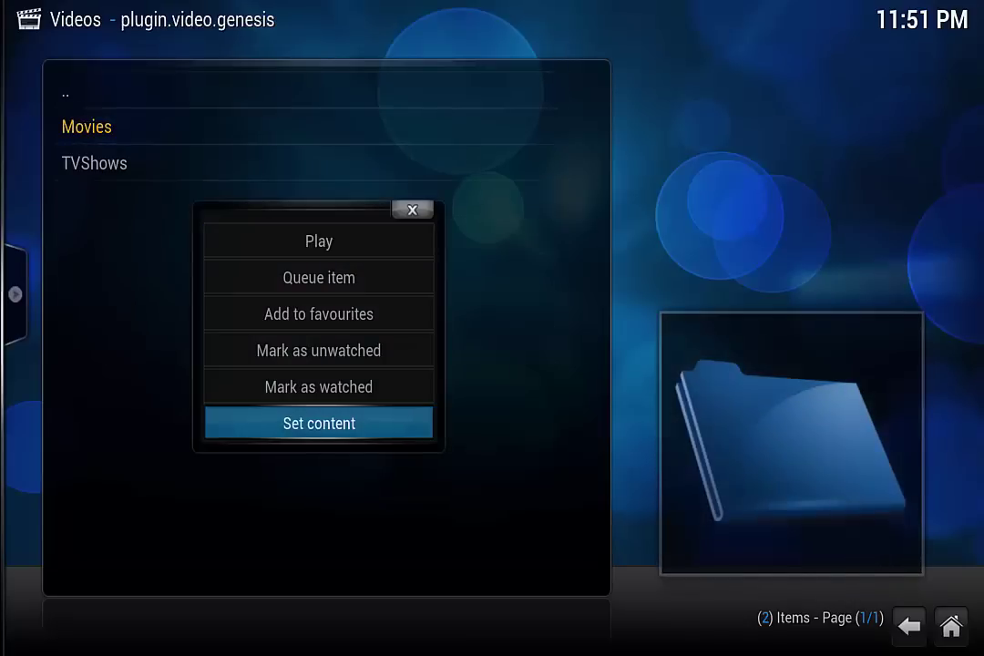
key(Return)
key(Right)
key(Right)
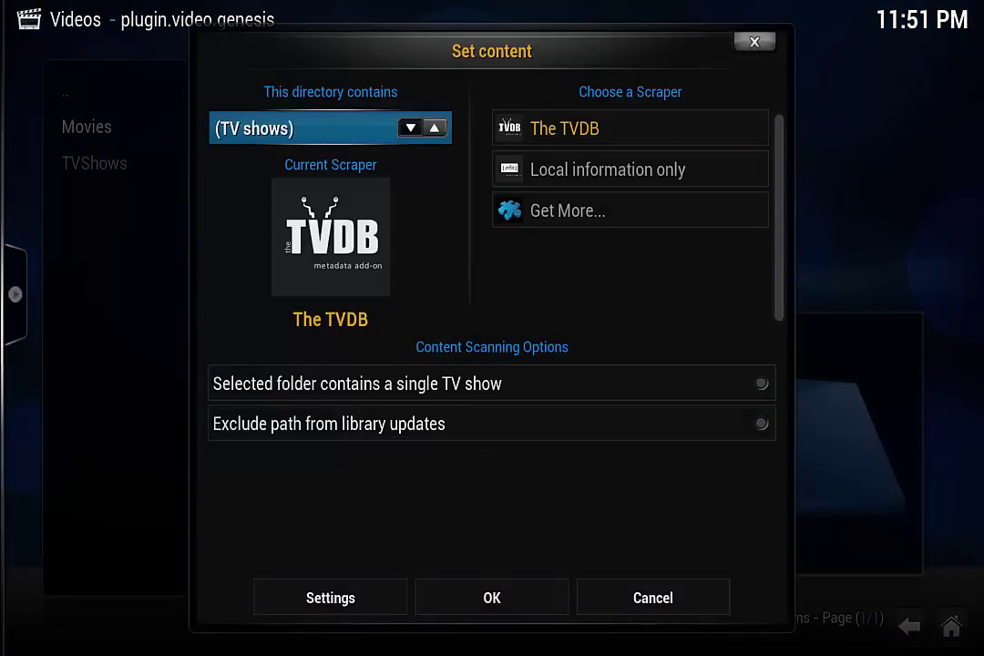
key(Left)
Mark Genesis's movies as being in separate folders that match the movie title, save the content settings and refresh info for all items.
key(Down)
key(Down)
key(Down)
key(Down)
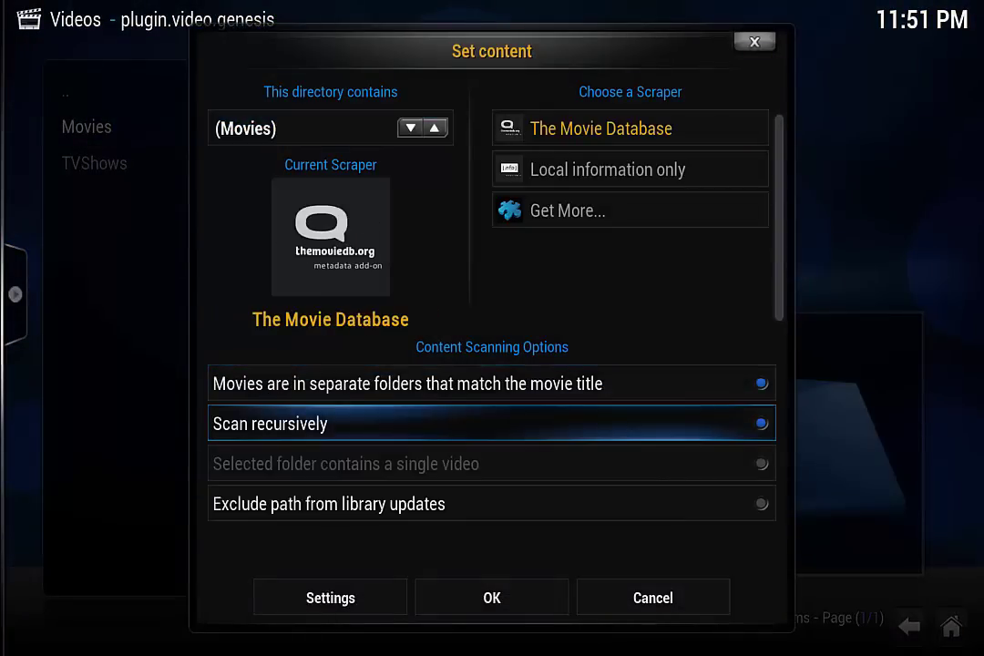
key(Return)
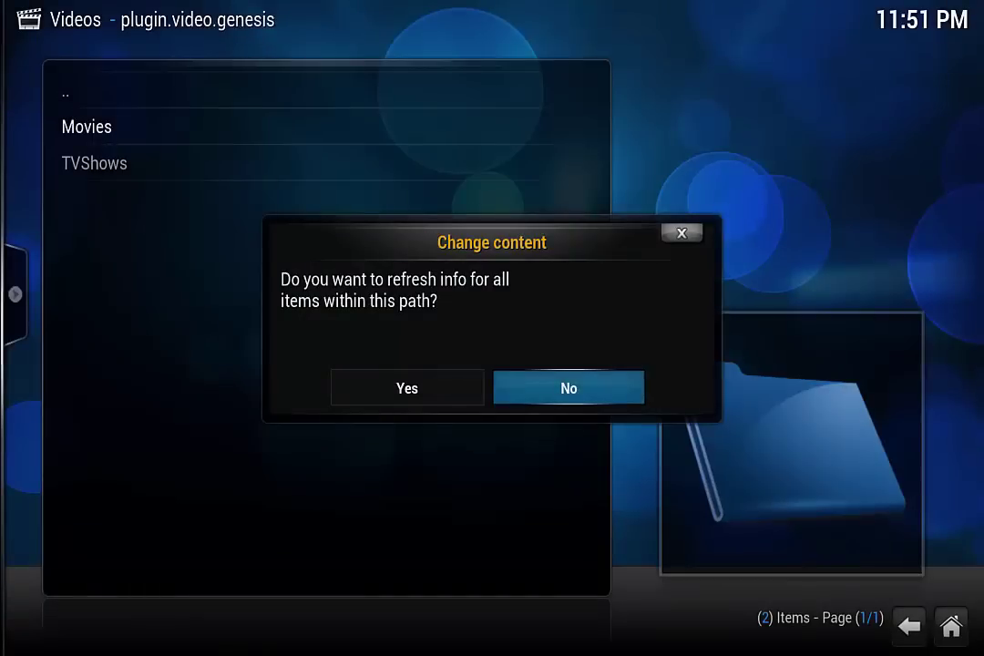
key(Left)
key(Return)
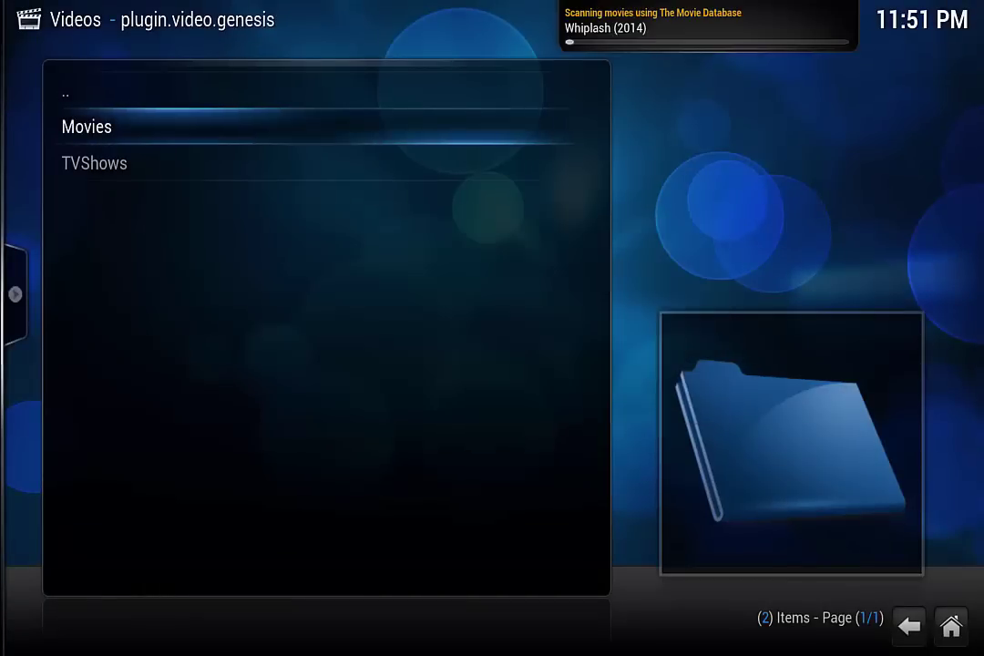
Check inside Genesis's TVShows folder and set the folder's directory content type to TV shows.
key(Down)
key(Return)
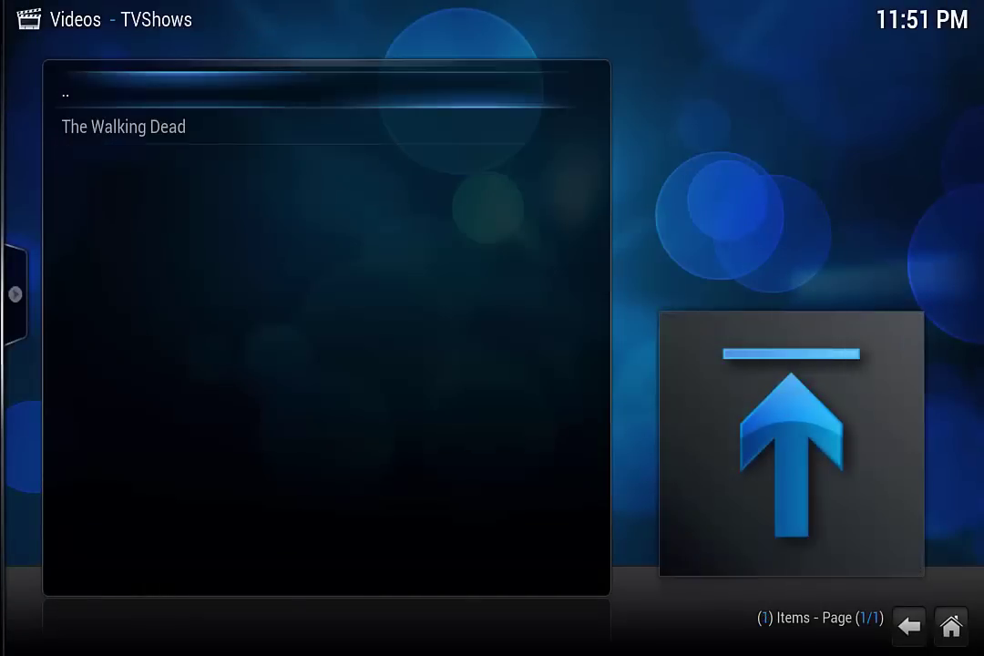
key(Down)
key(BackSpace)
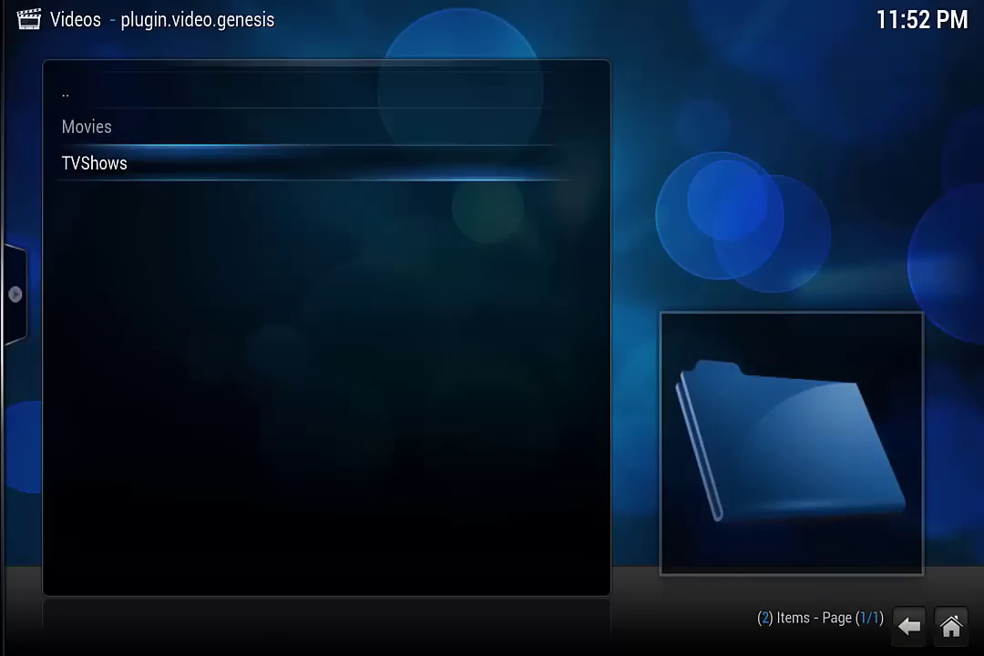
key(c)
key(Up)
key(Return)
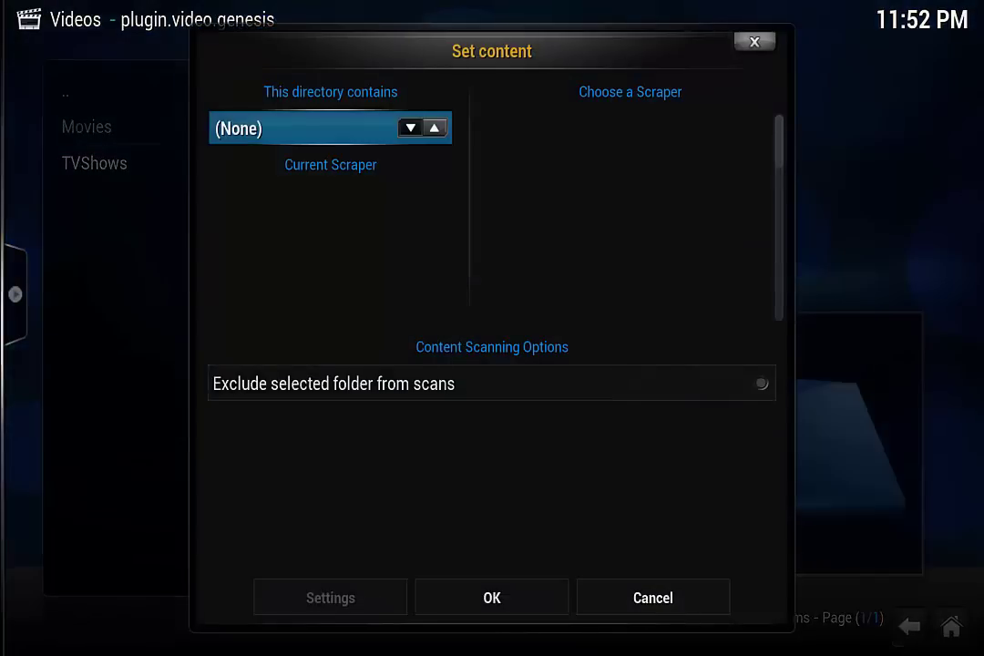
key(Left)
key(Left)
Save the Genesis TVShows content settings with The TVDB scraper and refresh info for all items in the path.
key(Down)
key(Down)
key(Down)
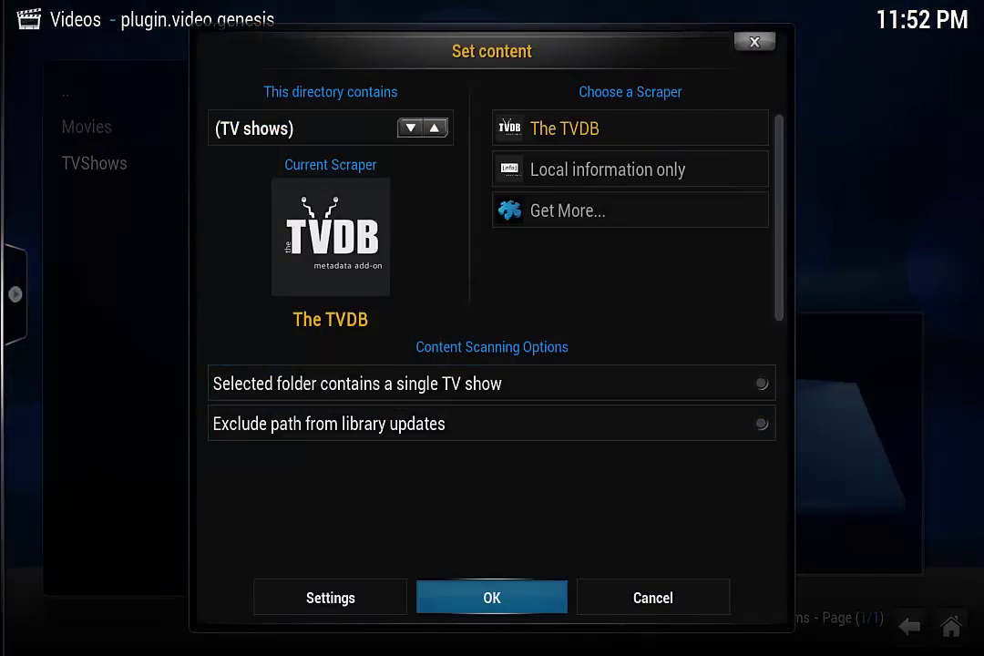
key(Return)
key(Left)
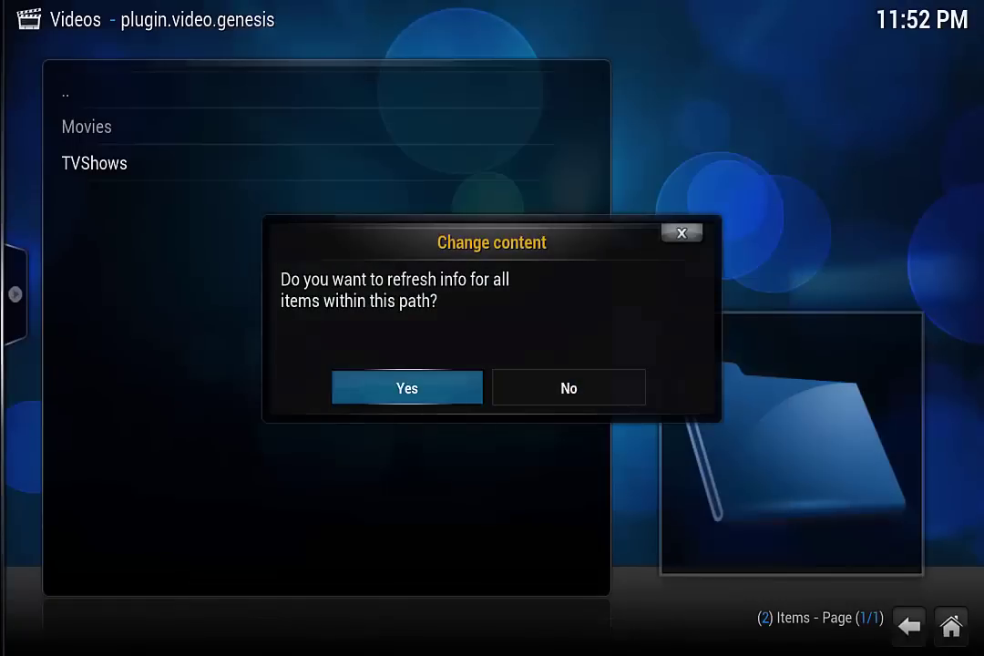
key(Return)
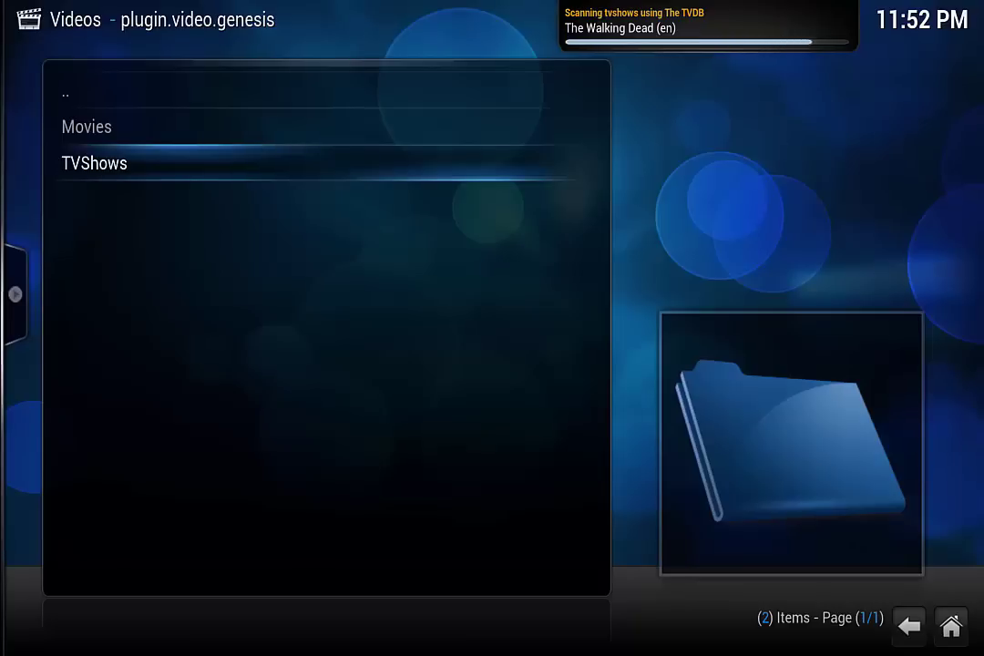
Return to the home screen and view the recently added movies.
key(BackSpace)
key(BackSpace)
key(BackSpace)
key(BackSpace)
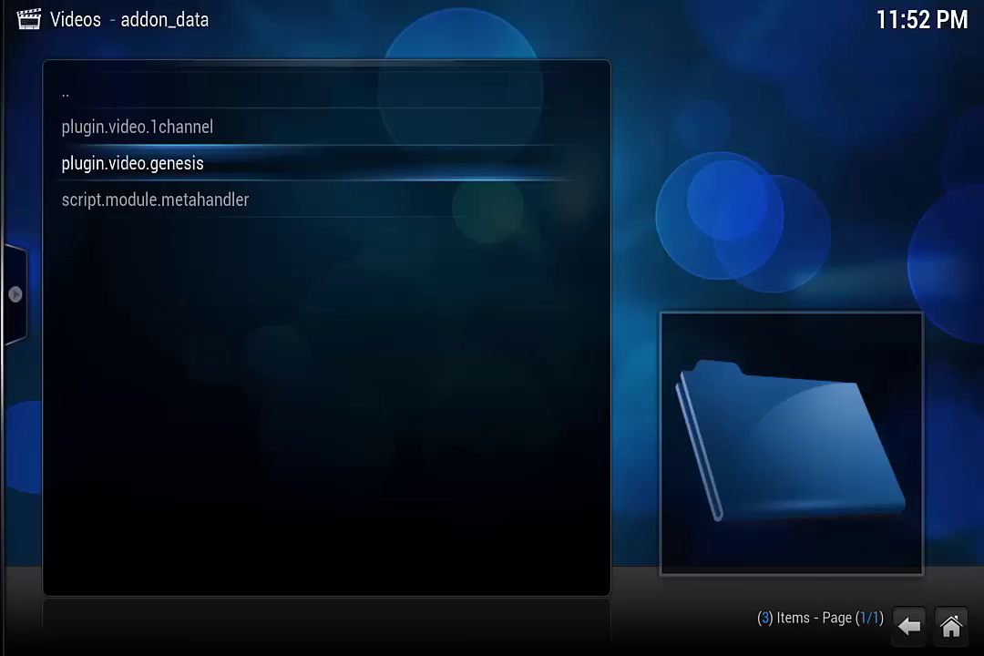
key(BackSpace)
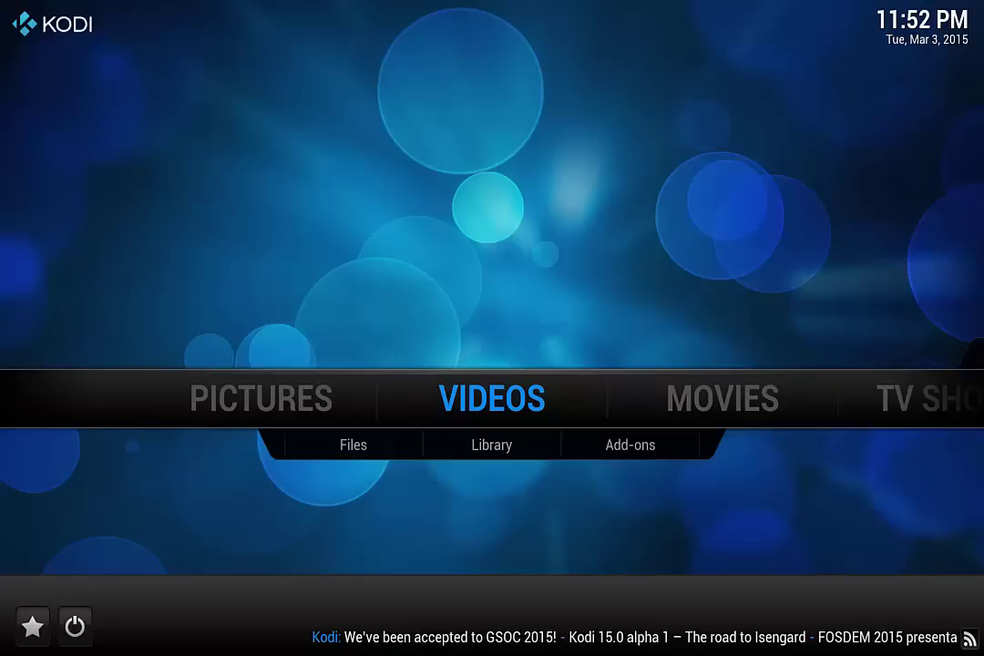
key(Right)
key(Right)
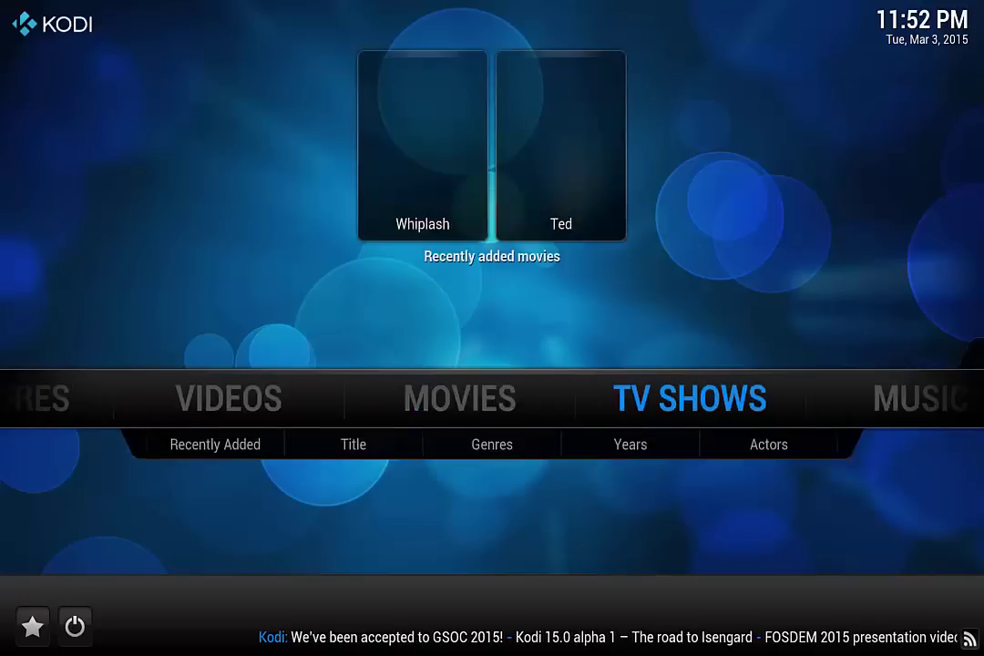
key(Left)
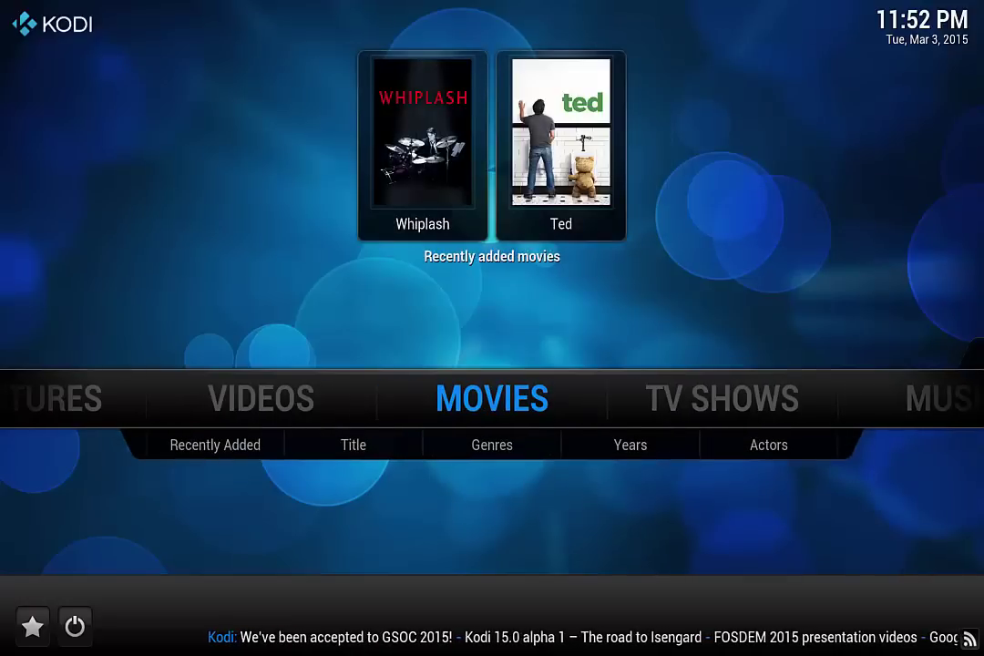
Open the movie library by title and view the information page for Whiplash.
key(Down)
key(Right)
key(Return)
key(Down)
key(Down)
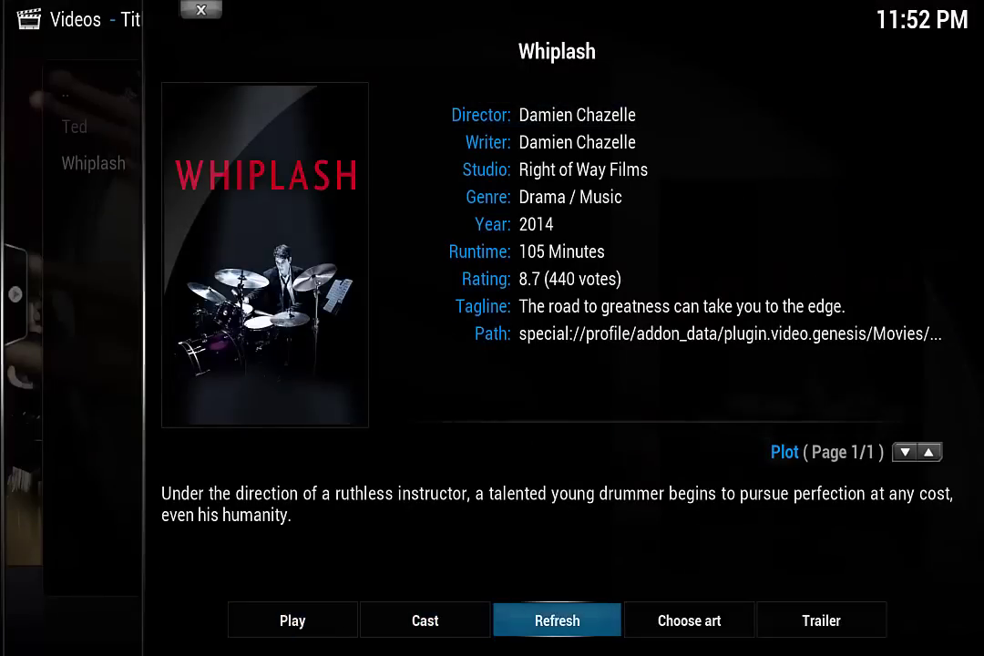
key(Left)
key(Left)
key(Left)
key(Left)
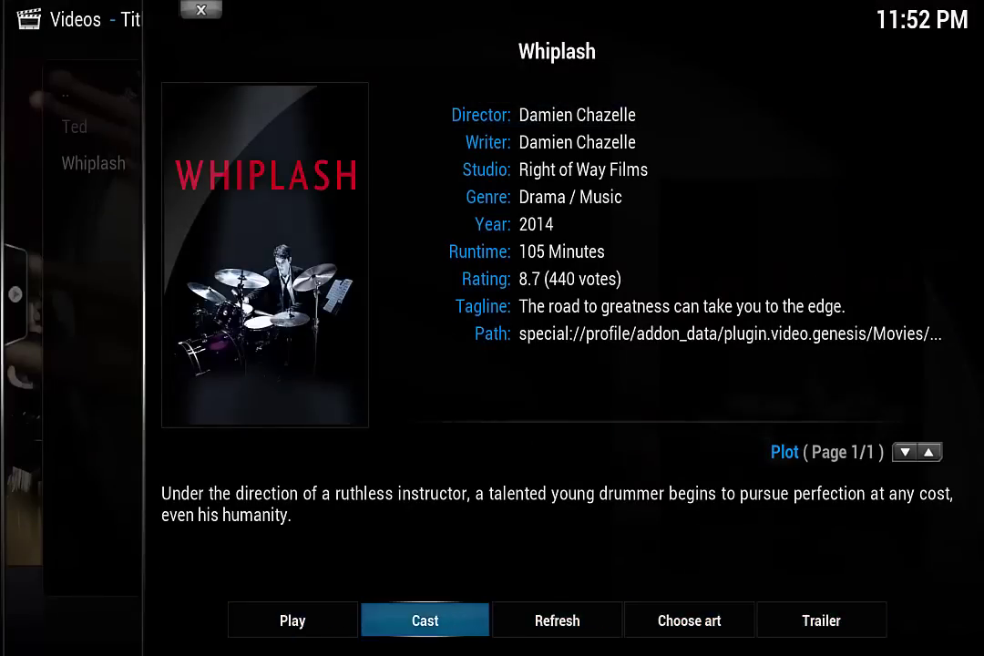
key(Escape)
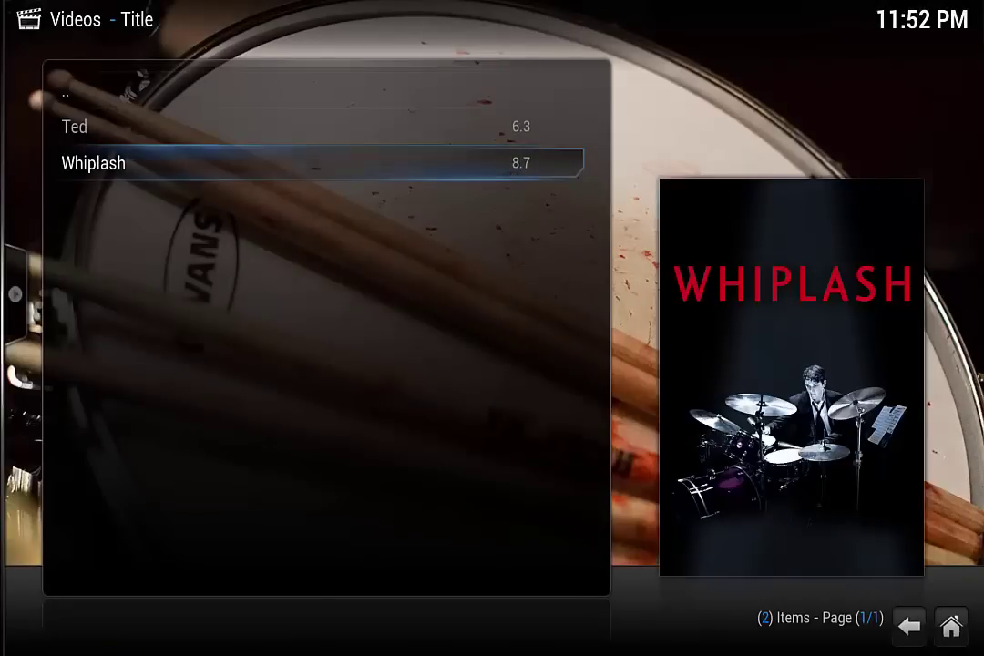
Switch the movie title list to the Poster Wrap view and browse to Ted.
key(Left)
key(Return)
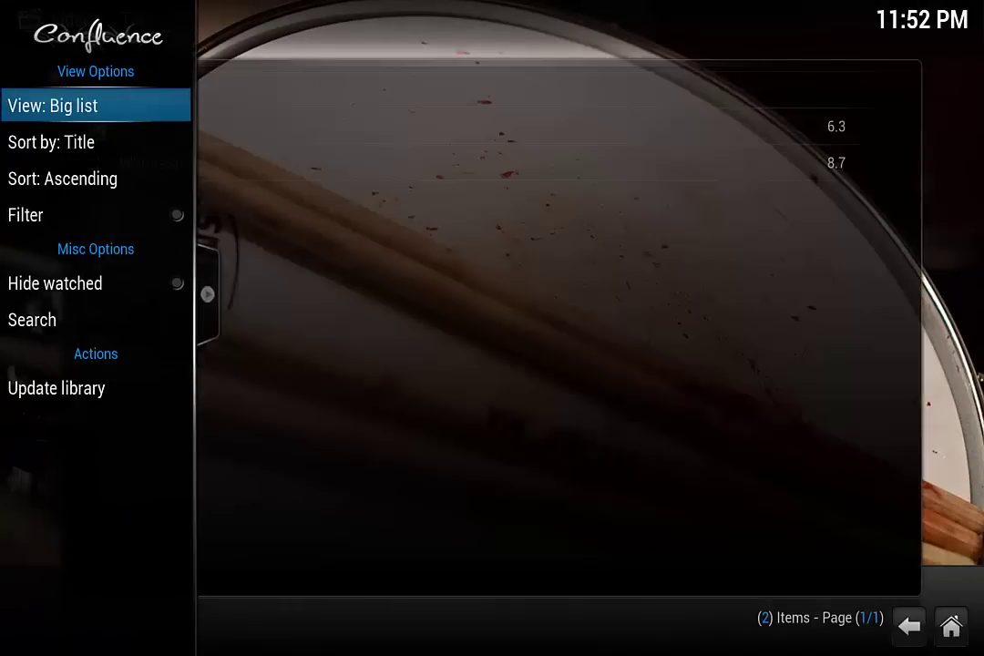
key(Return)
key(Return)
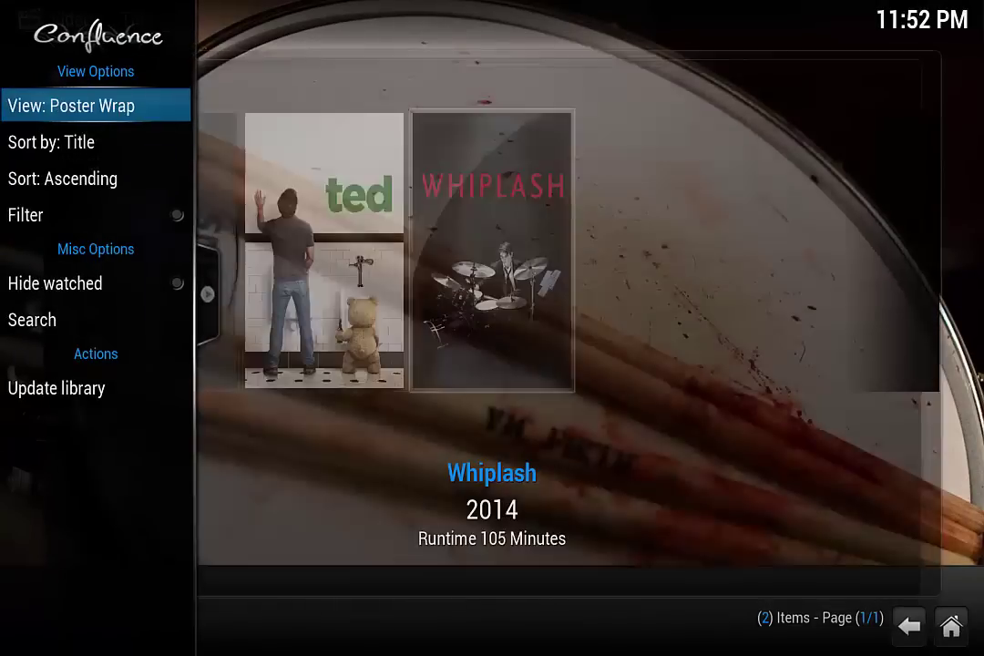
key(Right)
key(Left)
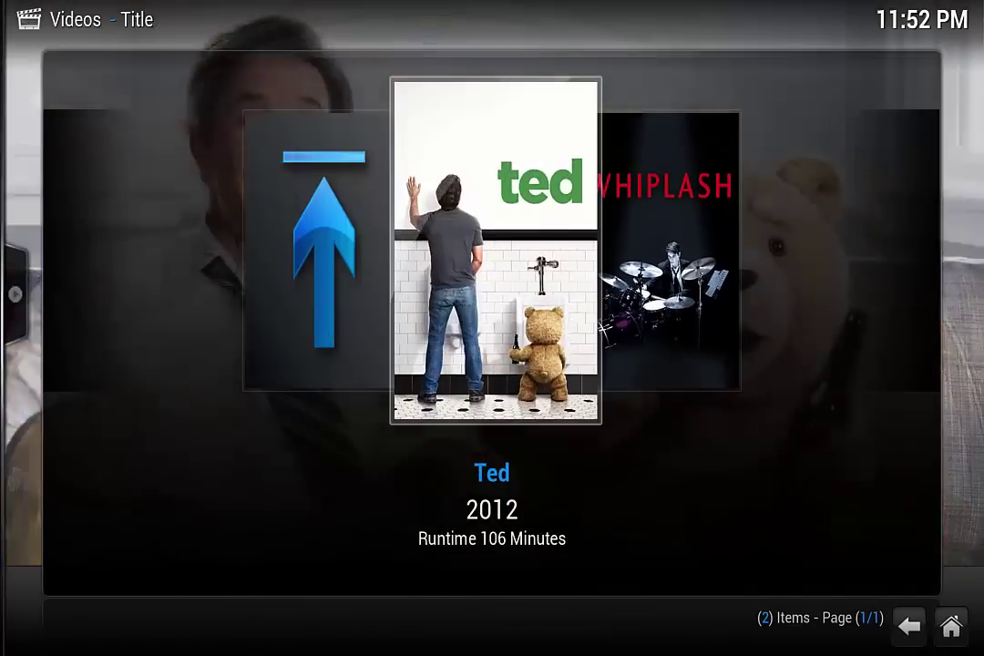
Return to the home screen and open the TV show library, moving to The Big Bang Theory.
key(Escape)
key(Right)
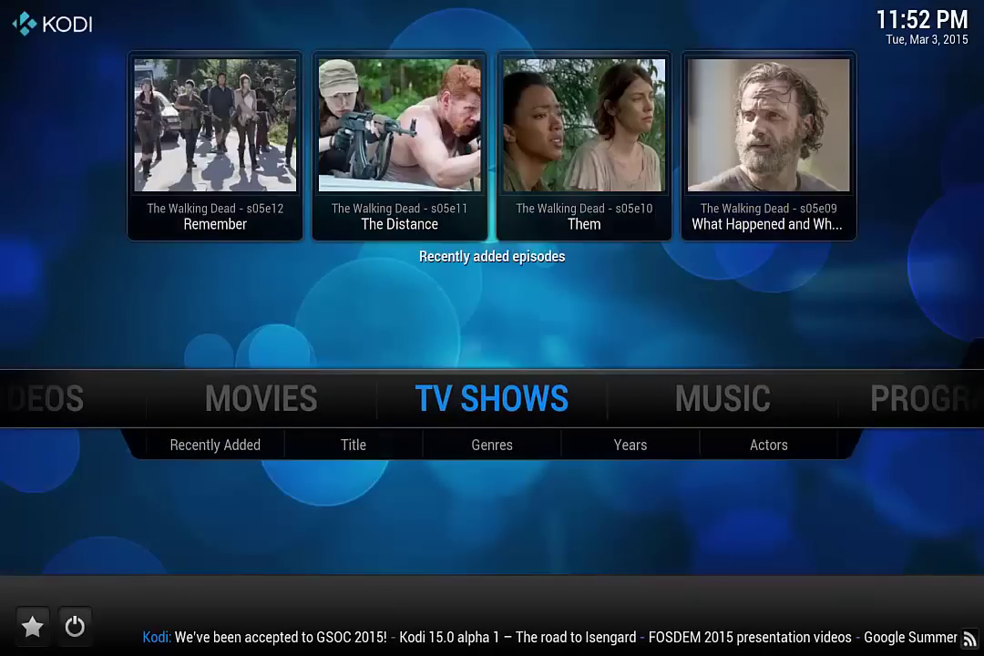
key(Return)
key(Down)
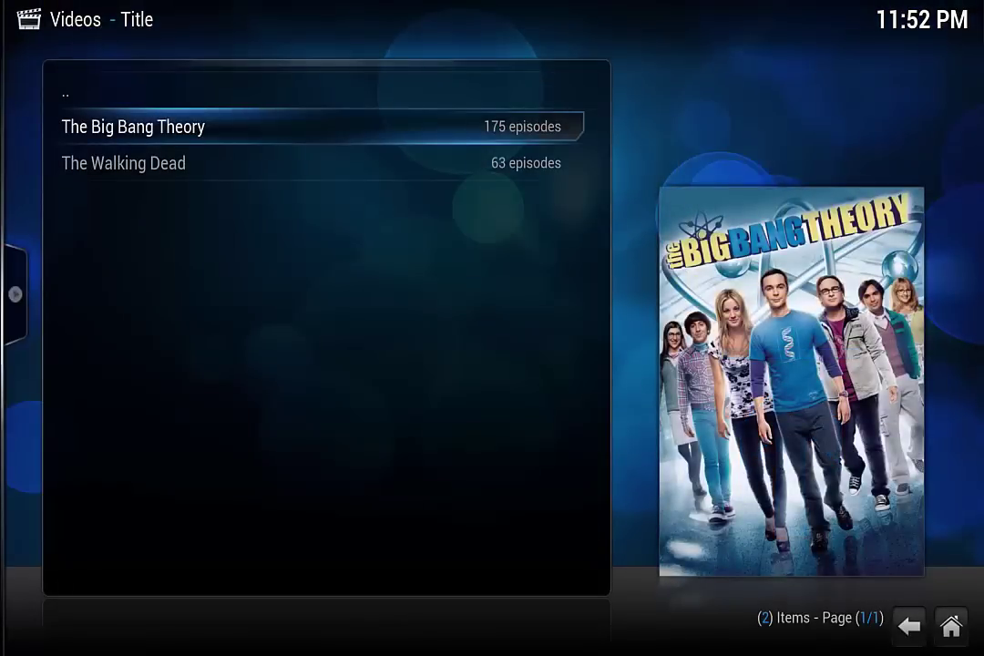
Switch the TV show title list to the view that shows each series as a wide banner.
key(Down)
key(Up)
key(Left)
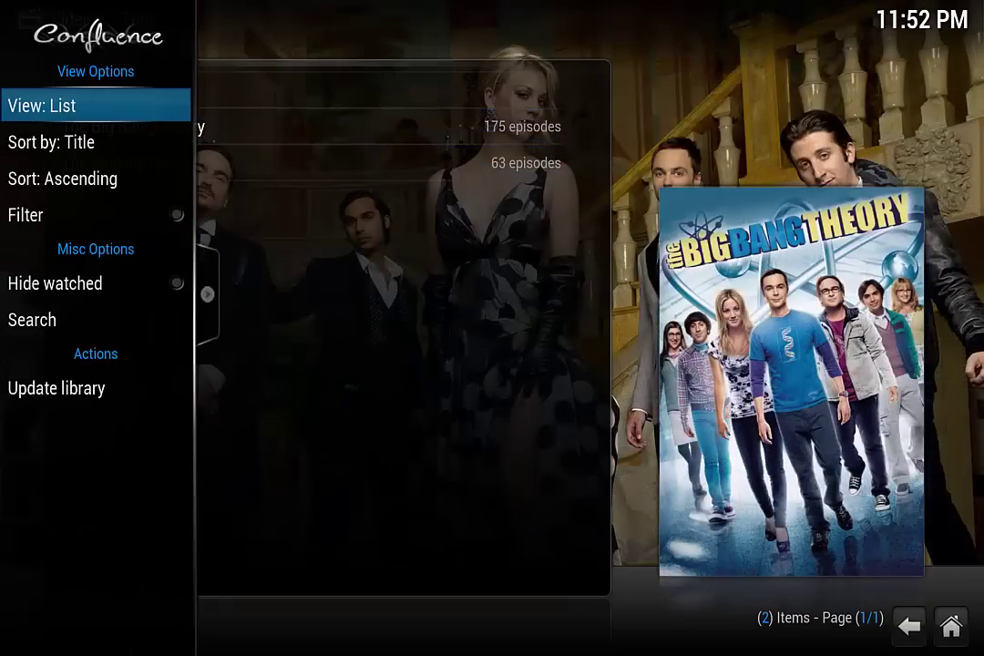
key(Return)
key(Return)
key(Return)
key(Return)
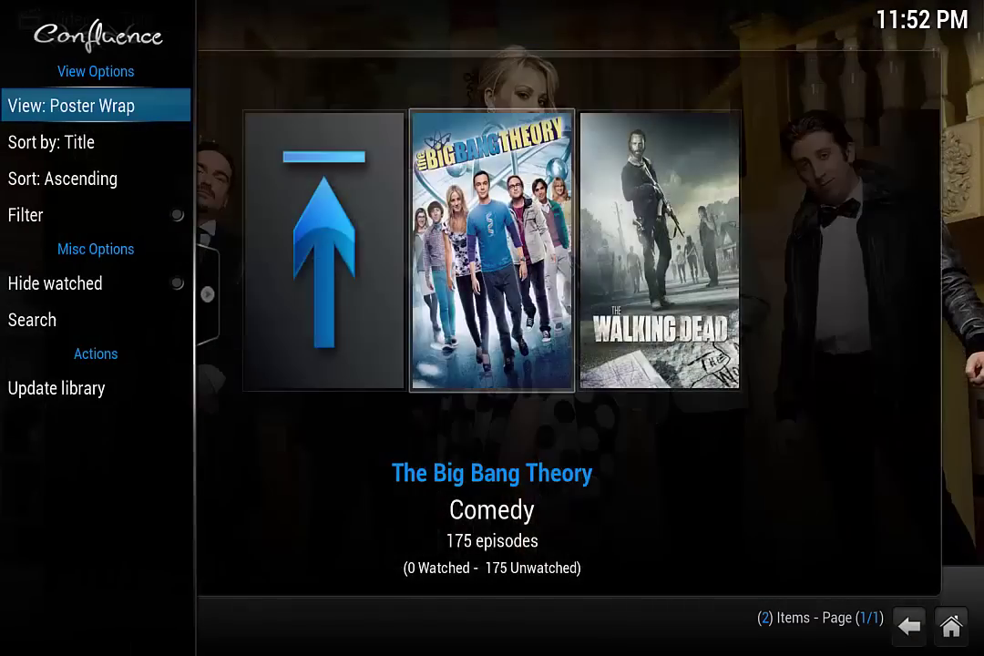
key(Return)
key(Return)
key(Return)
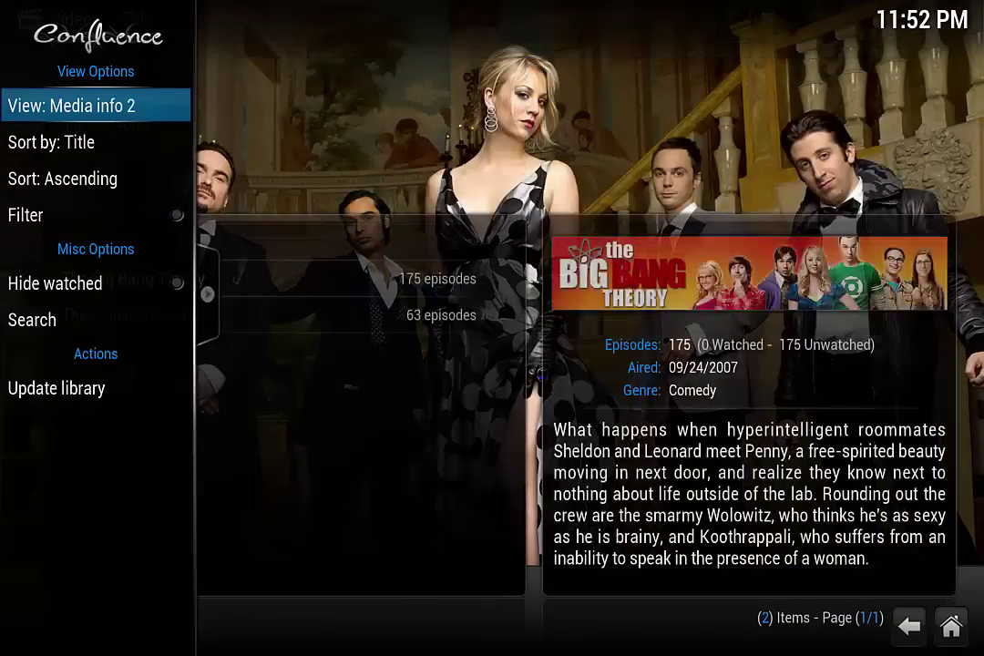
key(Return)
key(Right)
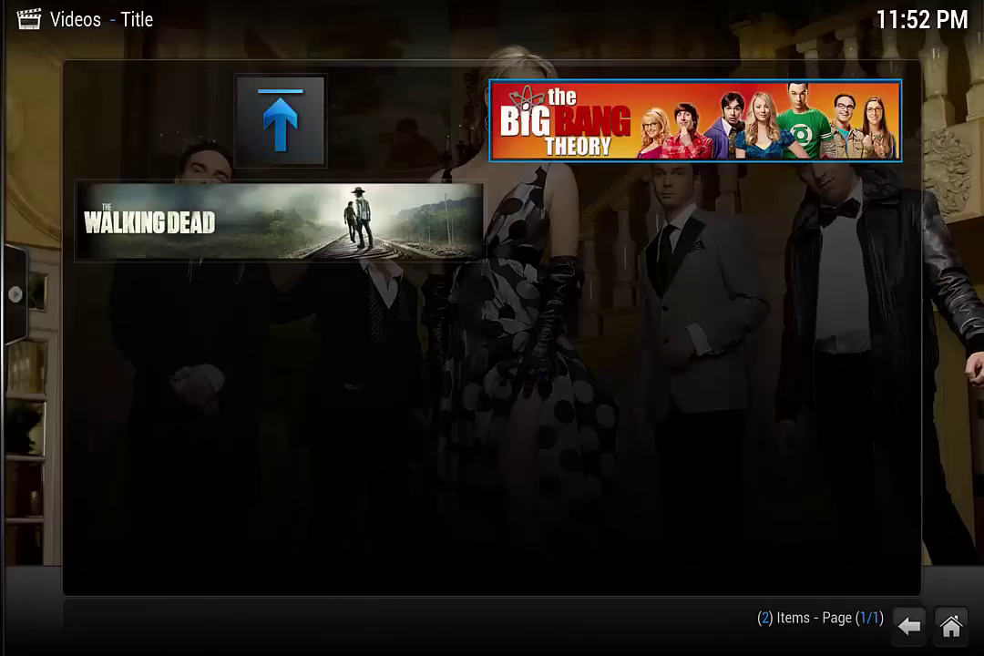
Open The Big Bang Theory from the TV show list and browse its seasons to Season 2.
key(Left)
key(Right)
key(Return)
key(Down)
key(Down)
key(Down)
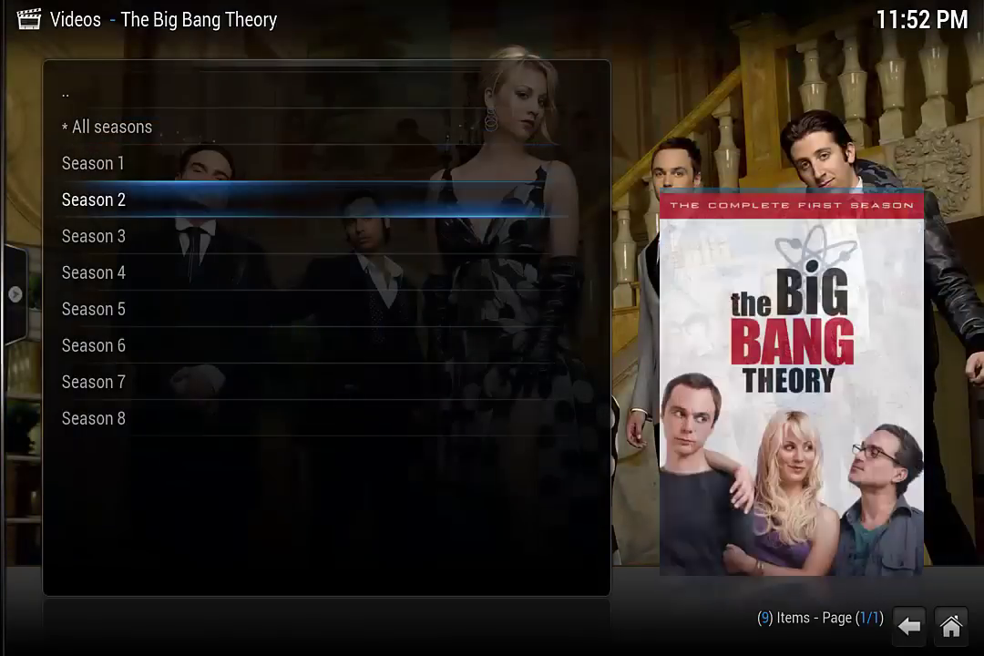
Switch the season list of The Big Bang Theory to the thumbnail view with season posters.
key(Left)
key(Return)
key(Return)
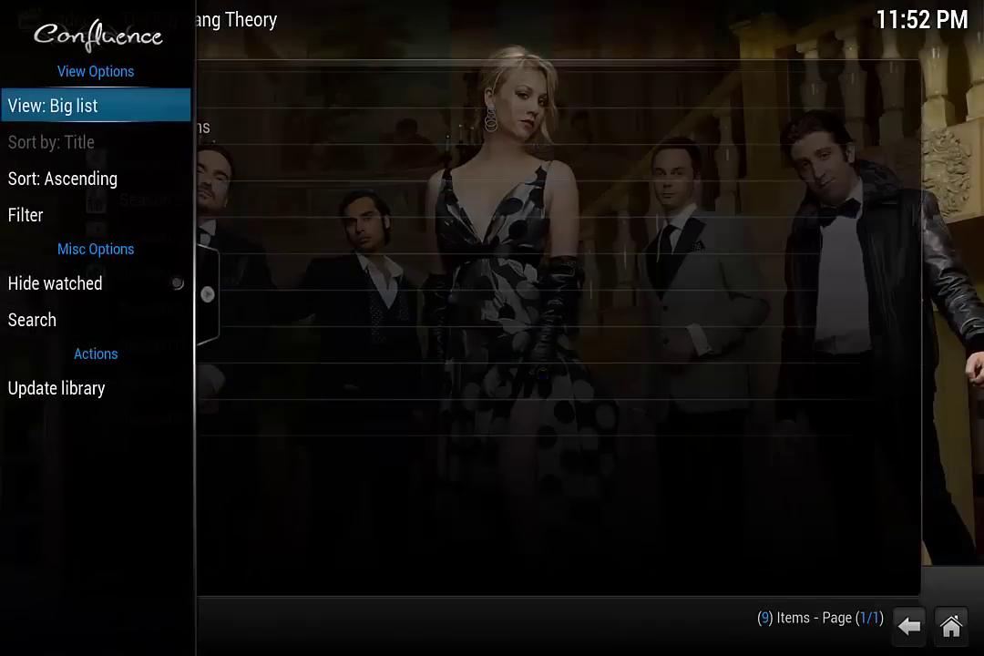
key(Right)
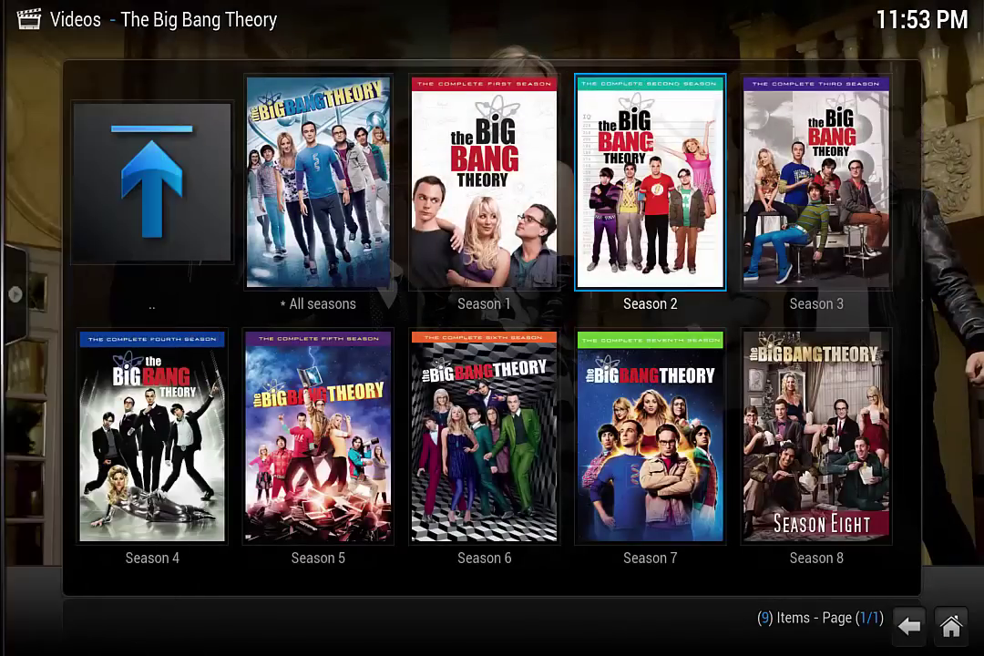
Open Season 7 and view the information page for episode 2, The Deception Verification.
key(Down)
key(Return)
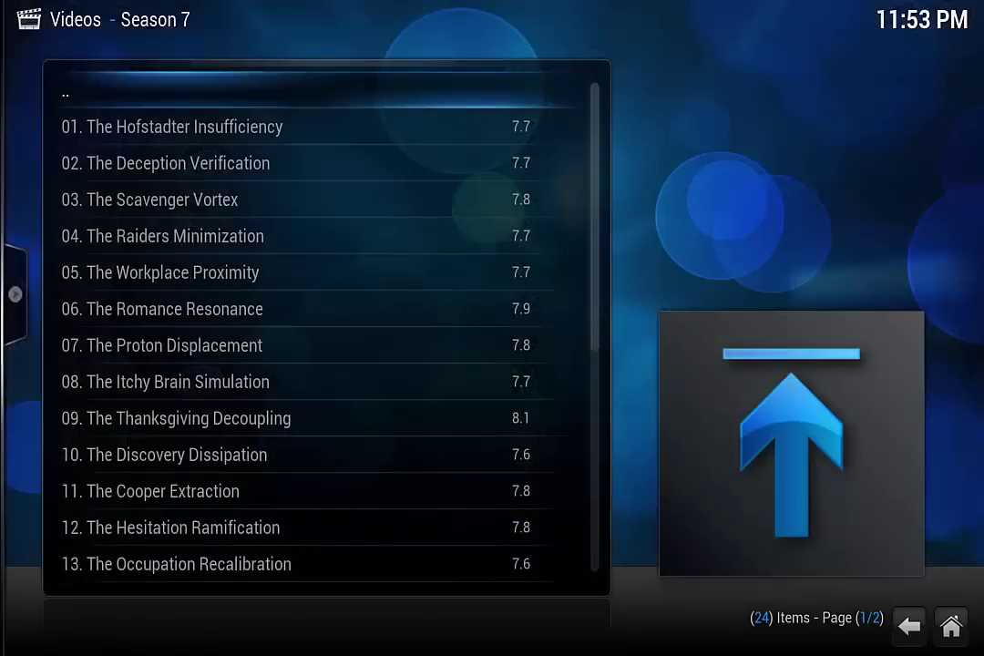
key(Down)
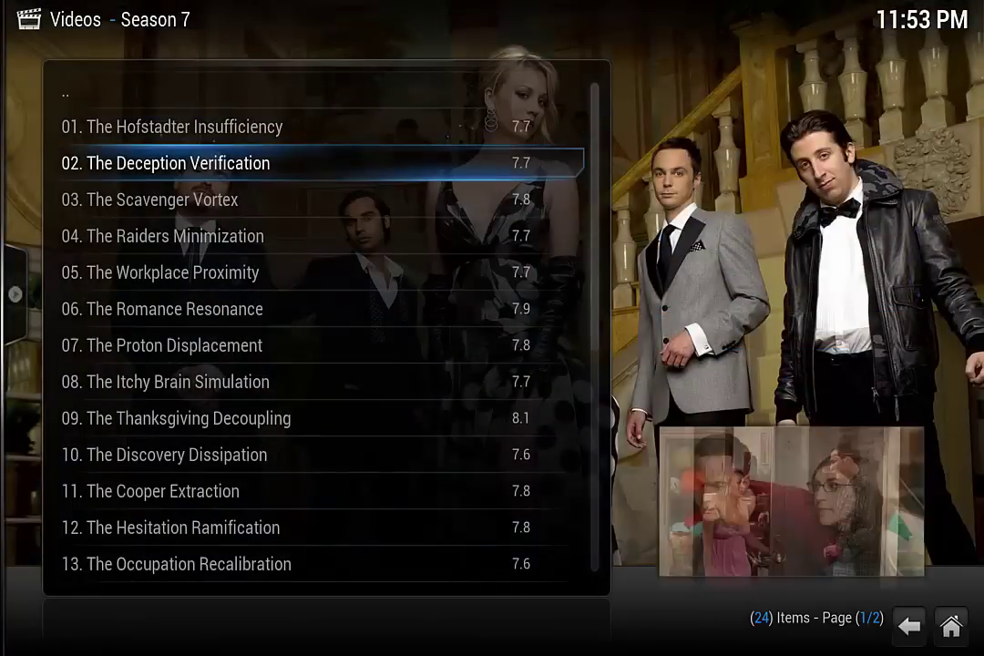
key(i)
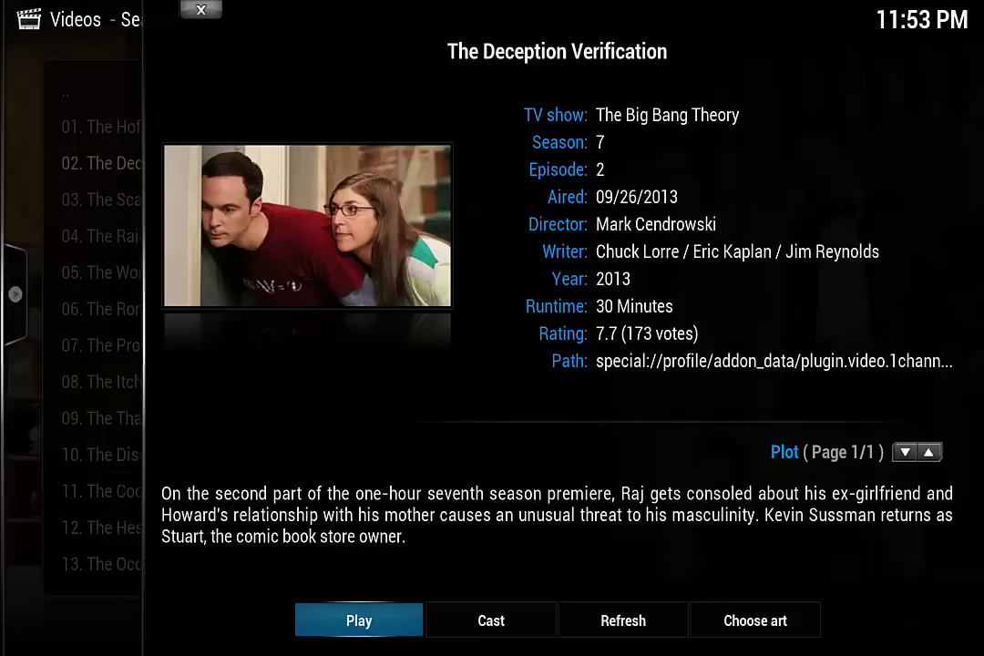
Return to the home screen and open the list of video add-ons.
key(BackSpace)
key(BackSpace)
key(BackSpace)
key(BackSpace)
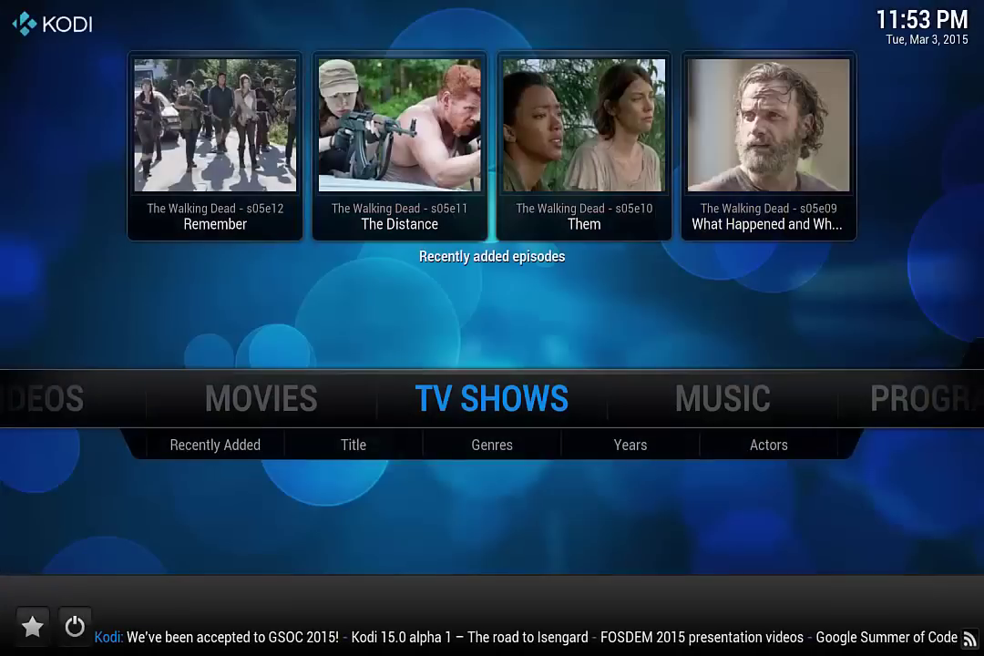
key(Left)
key(Left)
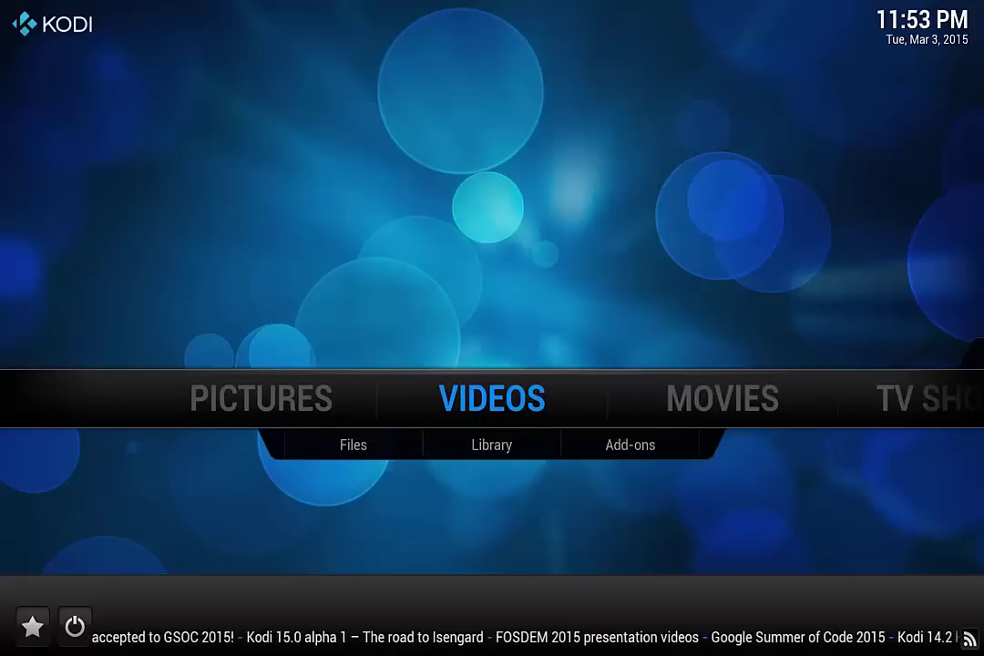
key(Down)
key(Right)
key(Right)
key(Return)
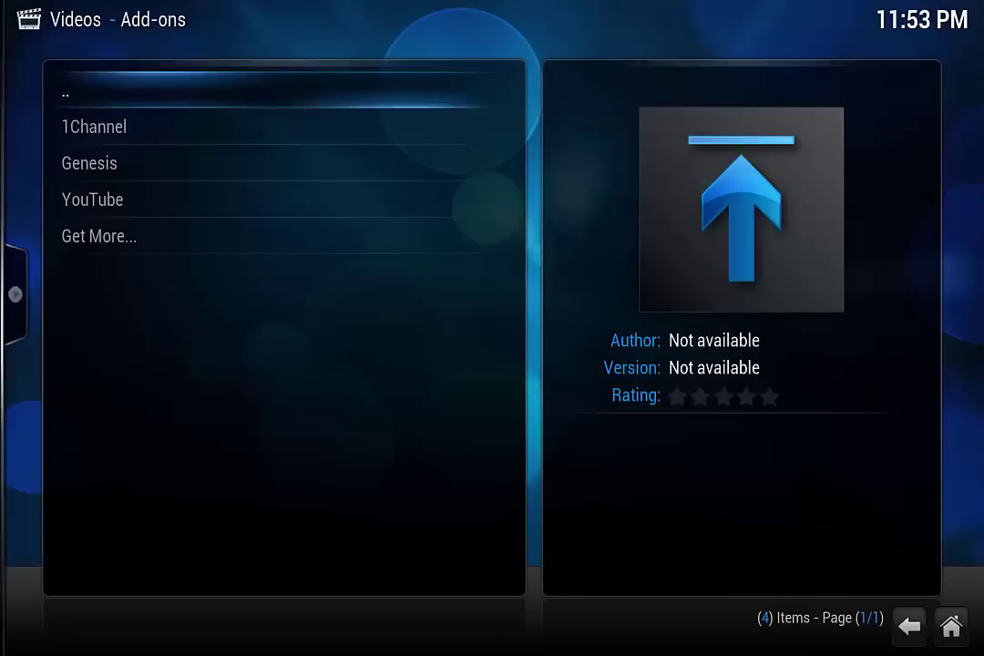
Open the Most Popular TV shows list in the 1Channel add-on.
key(Down)
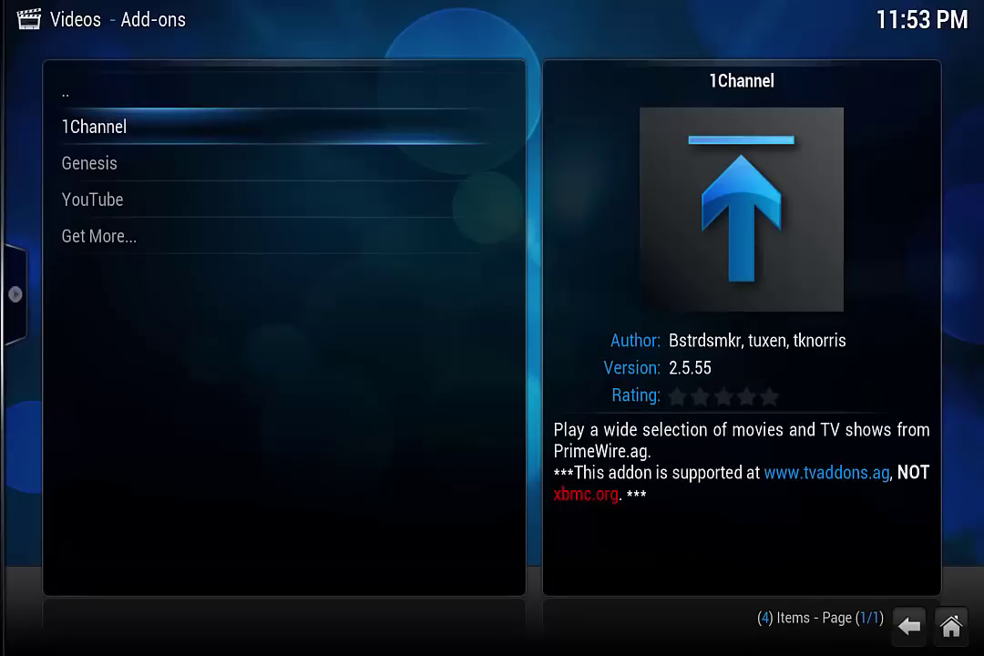
key(Return)
key(Down)
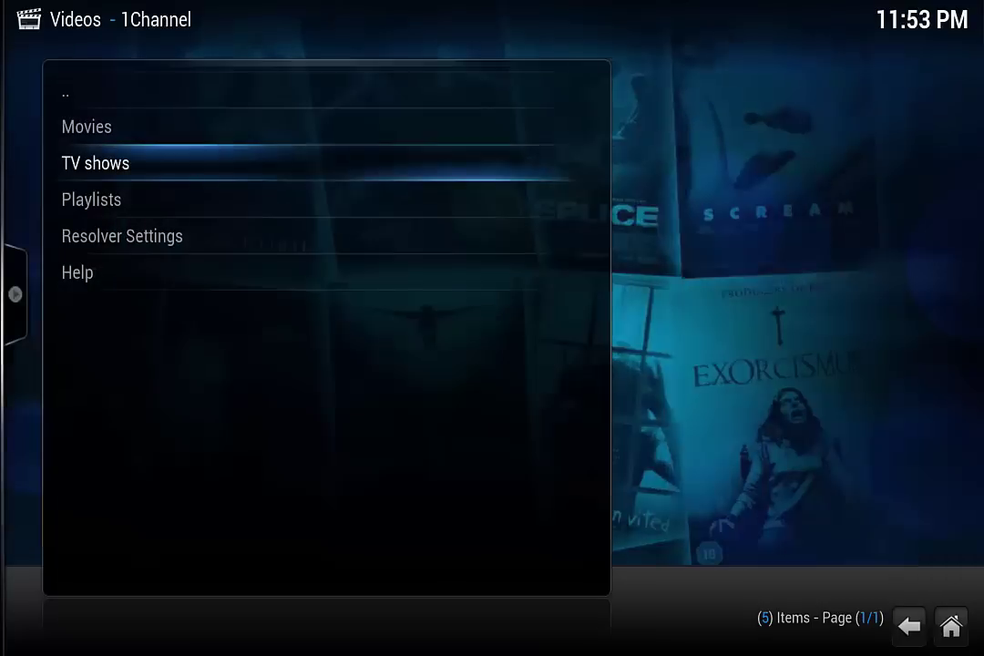
key(Return)
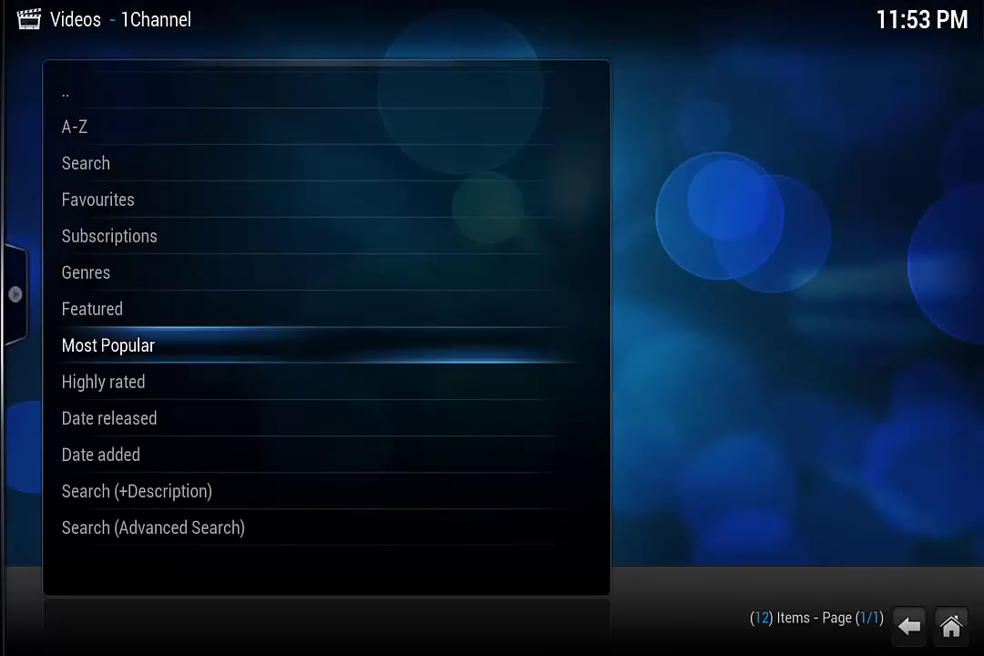
key(Return)
Add Game of Thrones (2011) from the 1Channel most popular shows to the library.
key(Down)
key(Down)
key(Down)
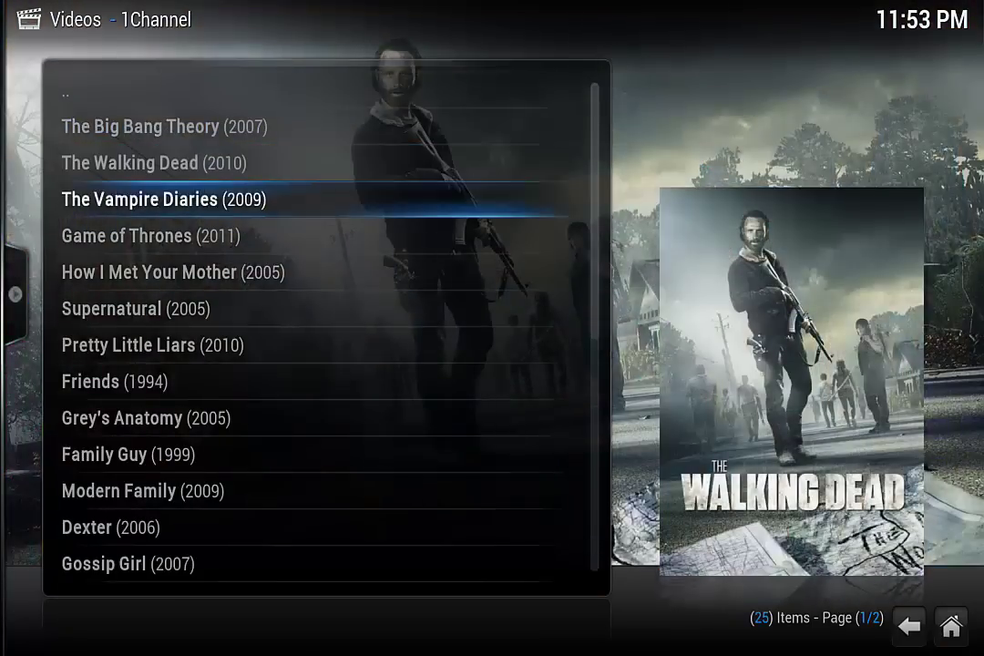
key(c)
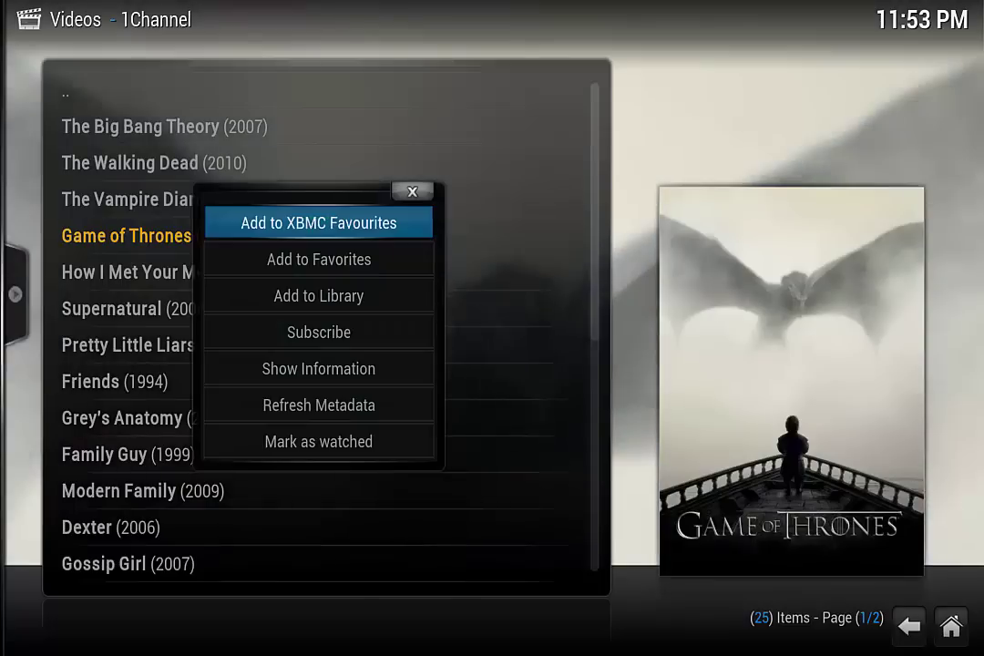
key(Down)
key(Down)
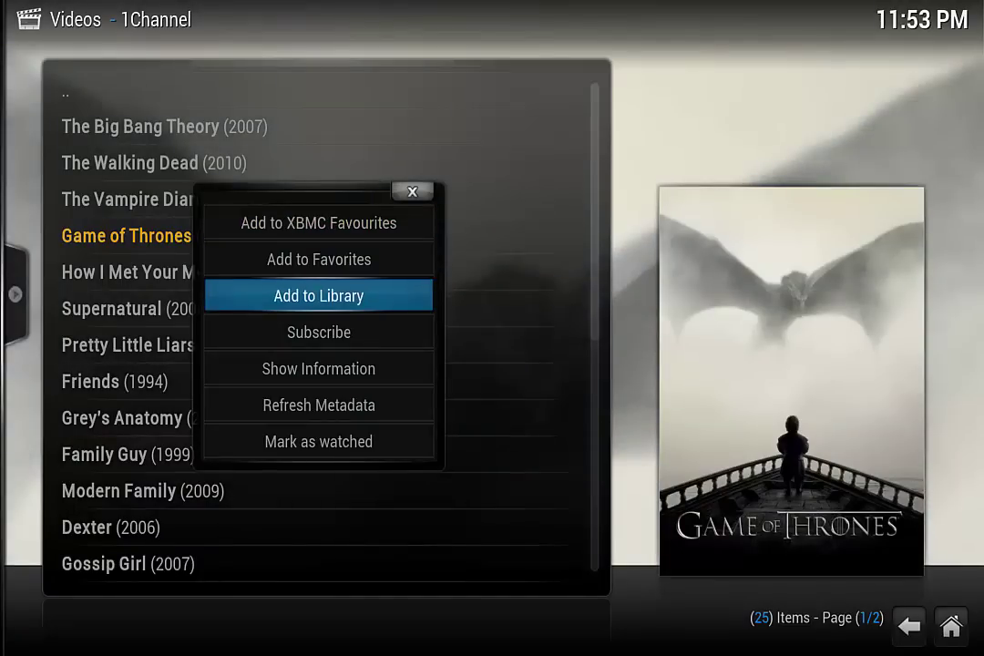
key(Return)
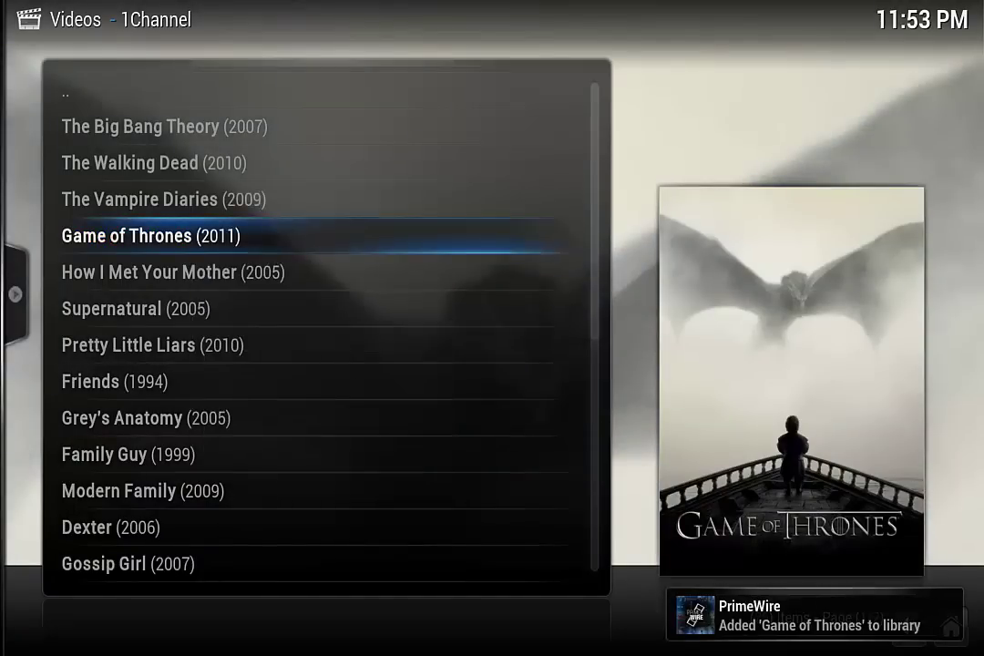
Add How I Met Your Mother (2005) from the 1Channel list to the library.
key(Down)
key(c)
key(Down)
key(Down)
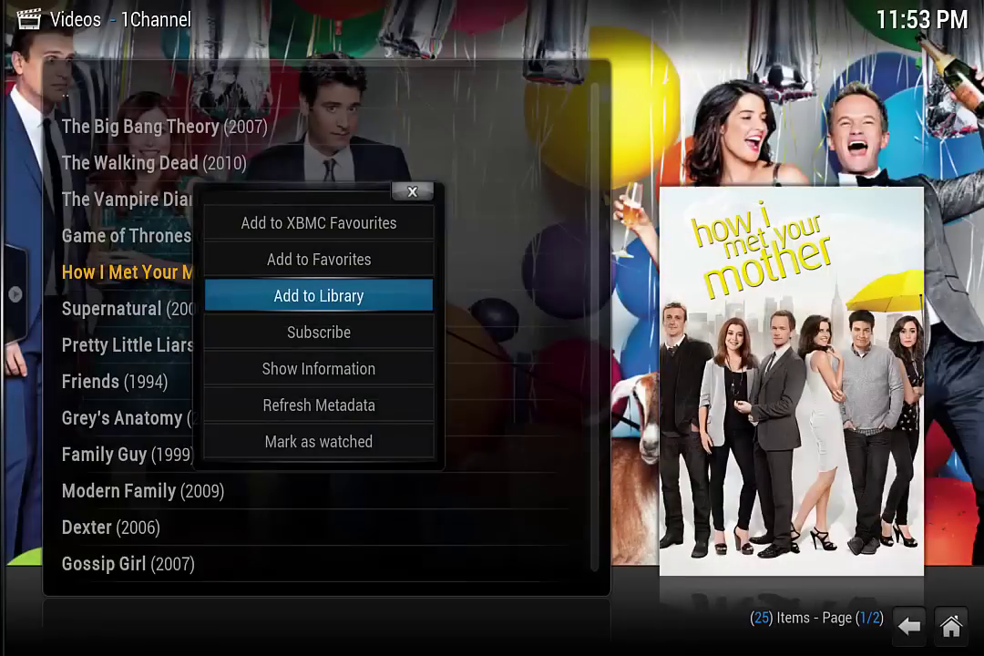
key(Return)
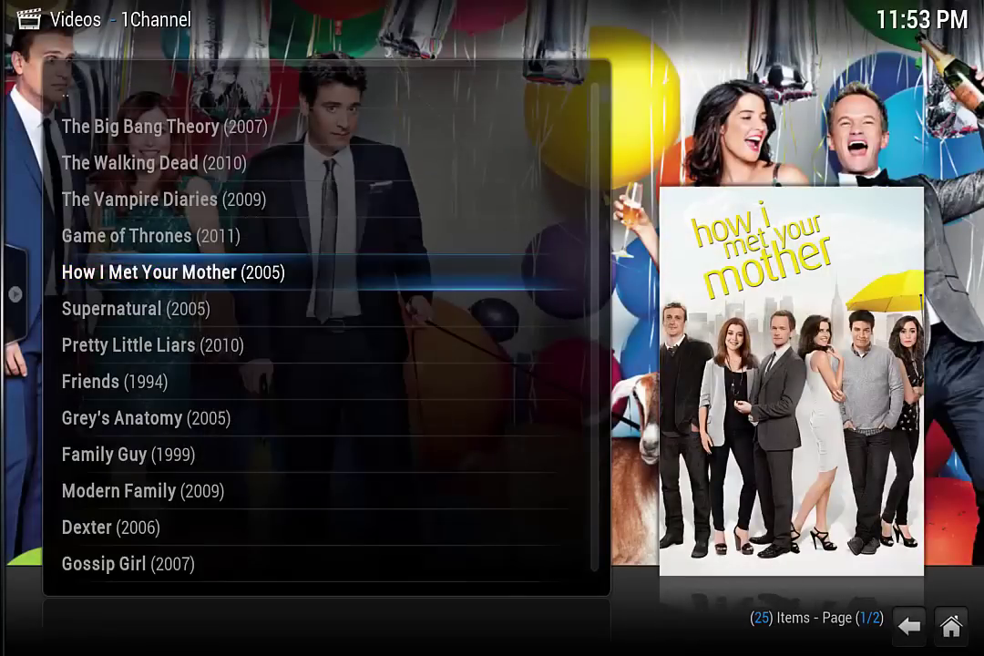
Add Family Guy (1999) from the 1Channel list to the library.
key(Down)
key(Down)
key(Down)
key(Down)
key(Down)
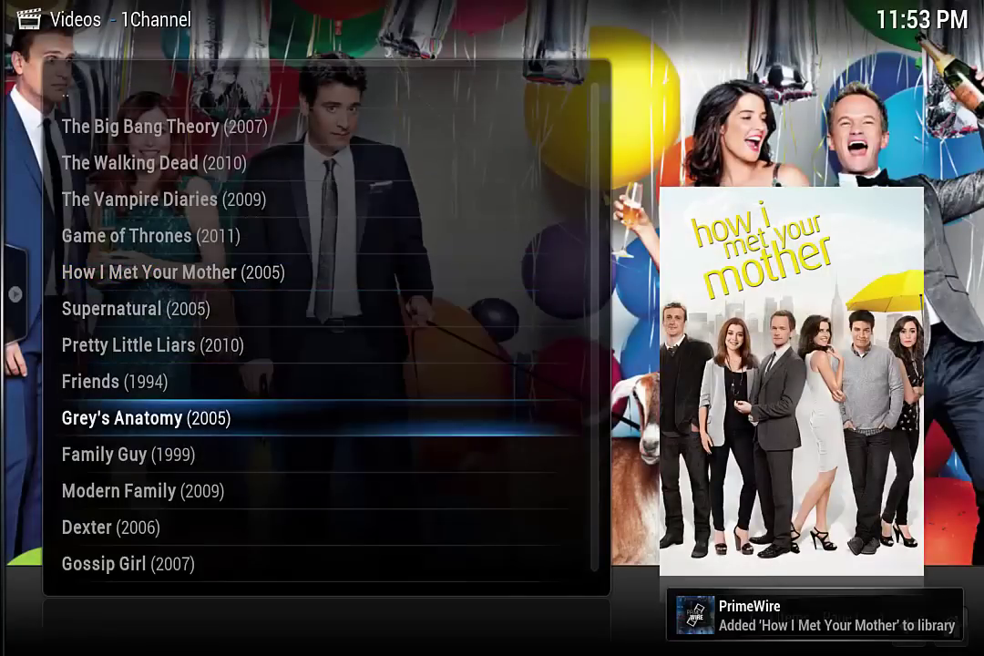
key(c)
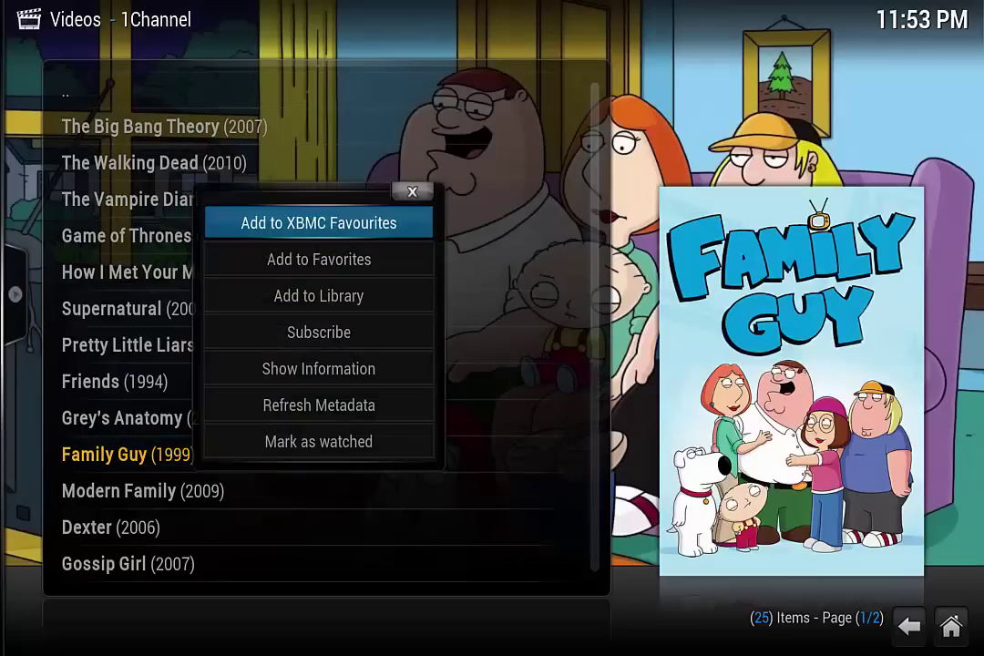
key(Down)
key(Down)
key(Return)
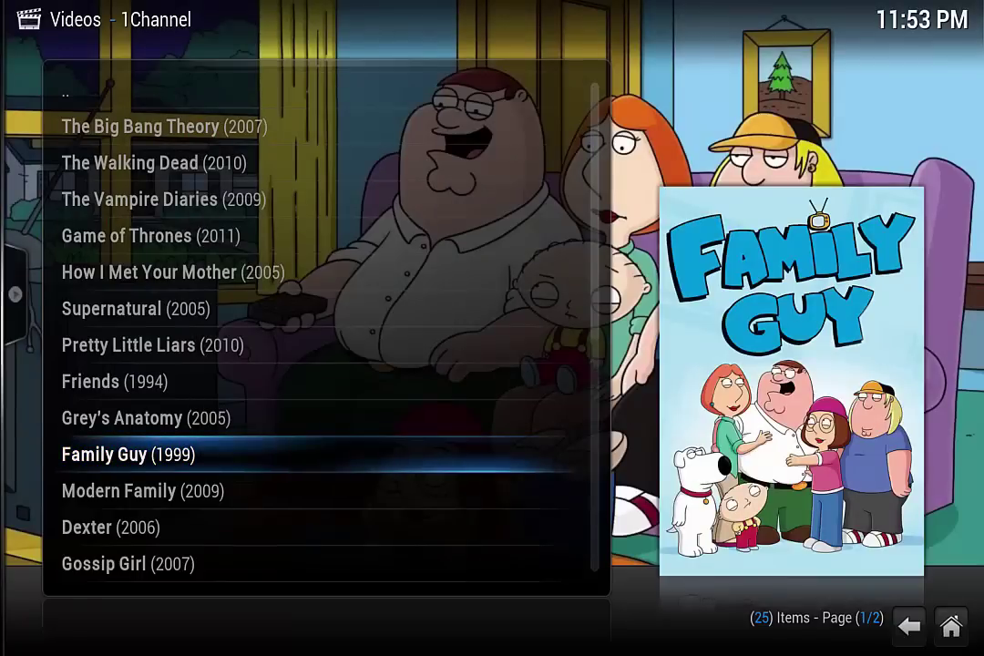
Leave 1Channel and return to the list of video add-ons.
key(BackSpace)
key(BackSpace)
key(BackSpace)
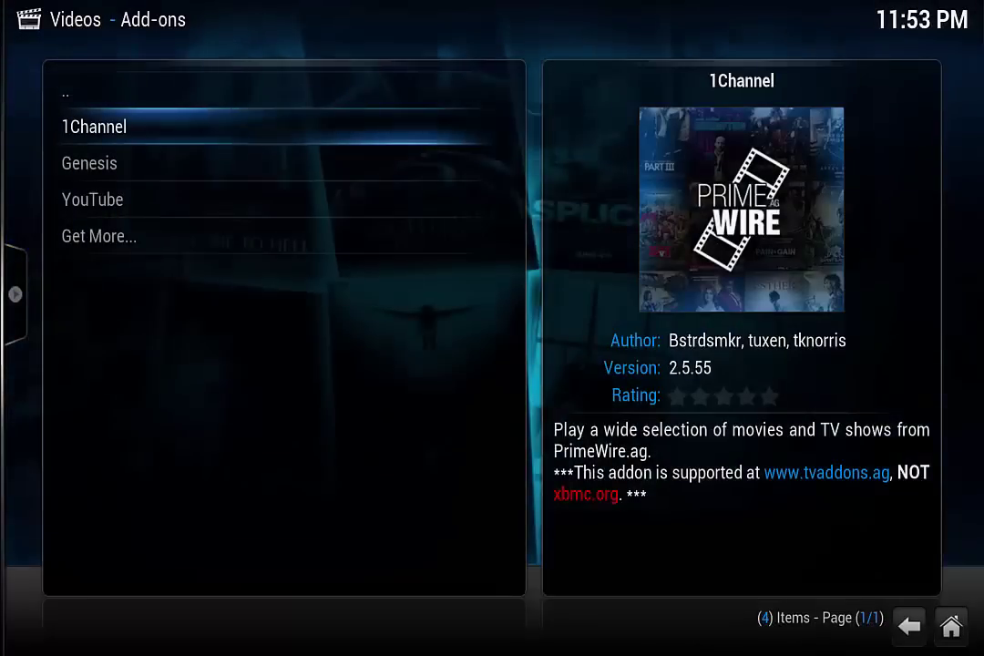
key(Return)
key(Up)
key(BackSpace)
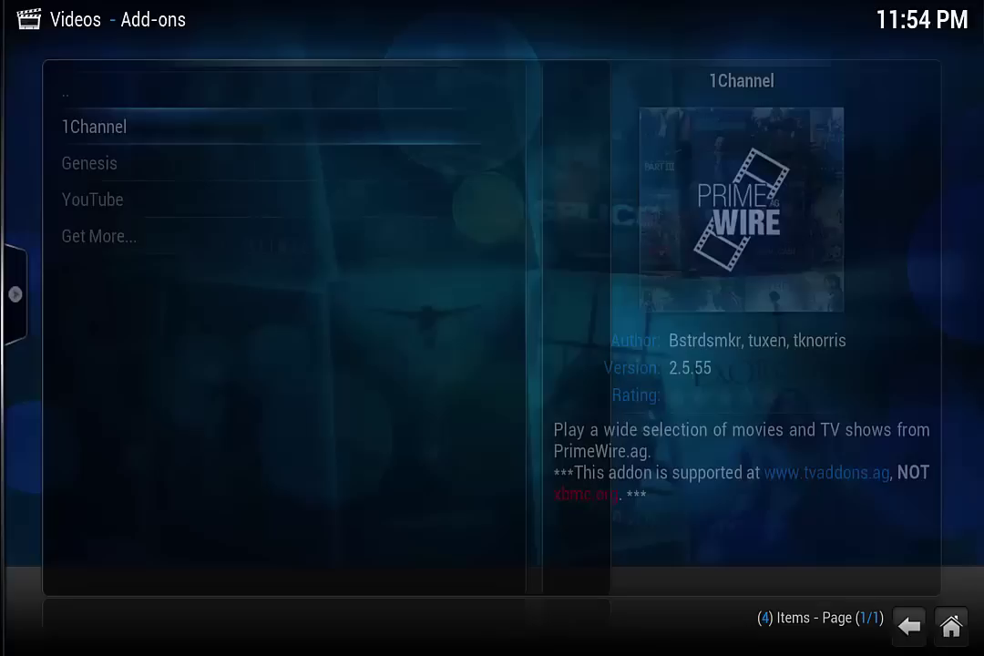
Open the Most Popular movies list in the Genesis add-on.
key(Down)
key(Return)
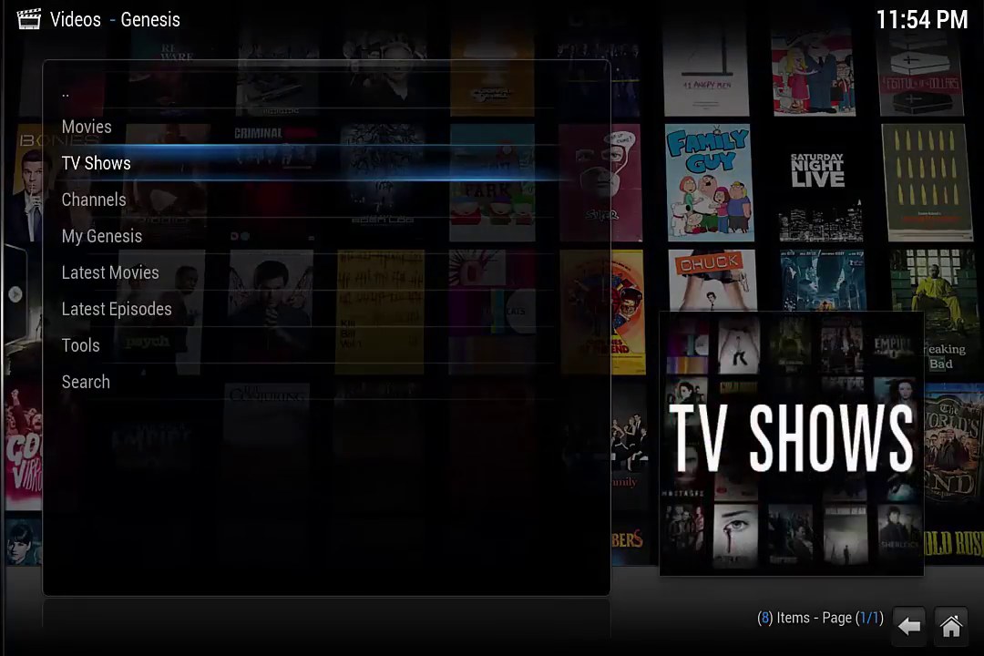
key(Up)
key(Return)
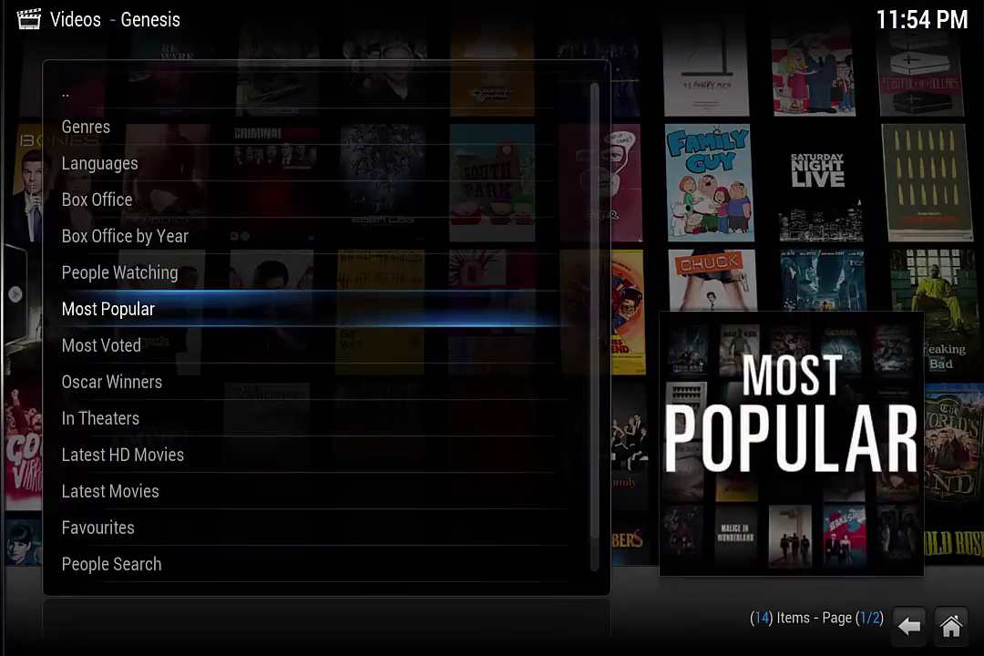
key(Return)
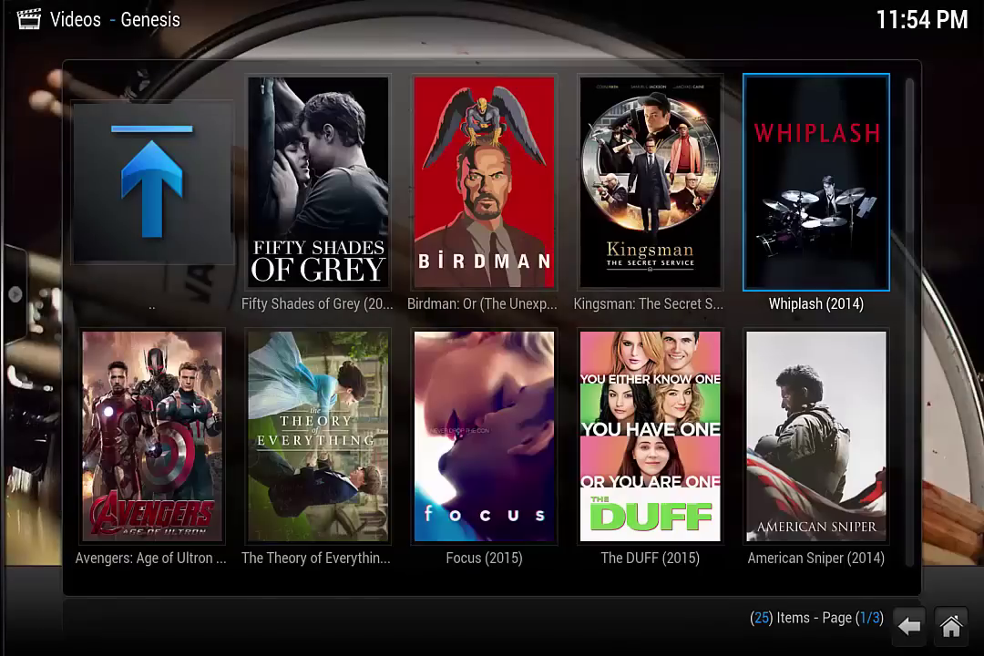
Add The Hunger Games: Mockingjay - Part 1 from the Genesis most popular movies to the library.
key(Down)
key(Down)
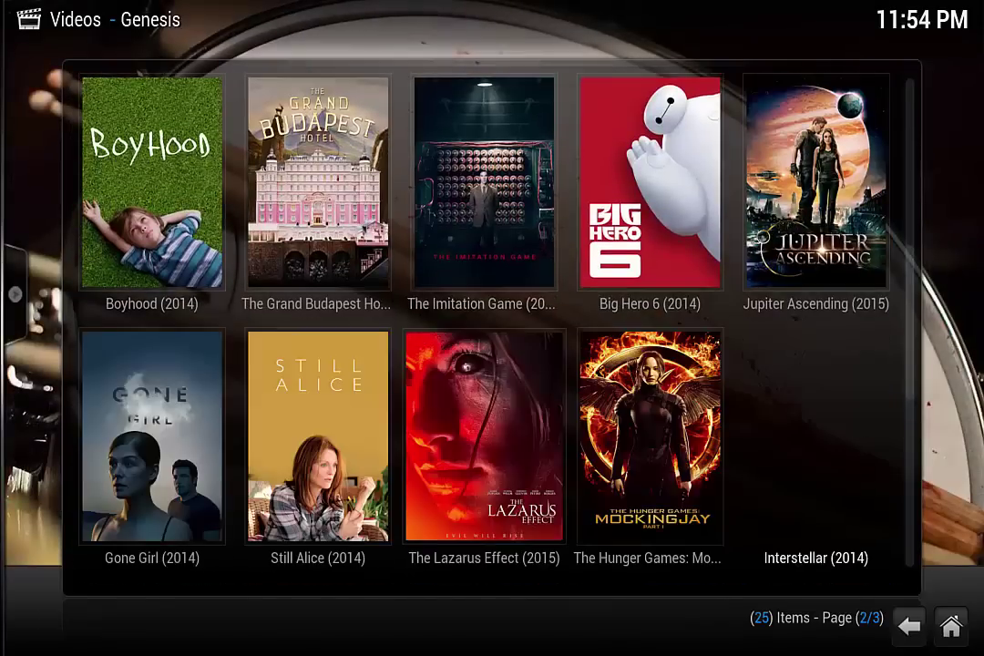
key(Left)
key(c)
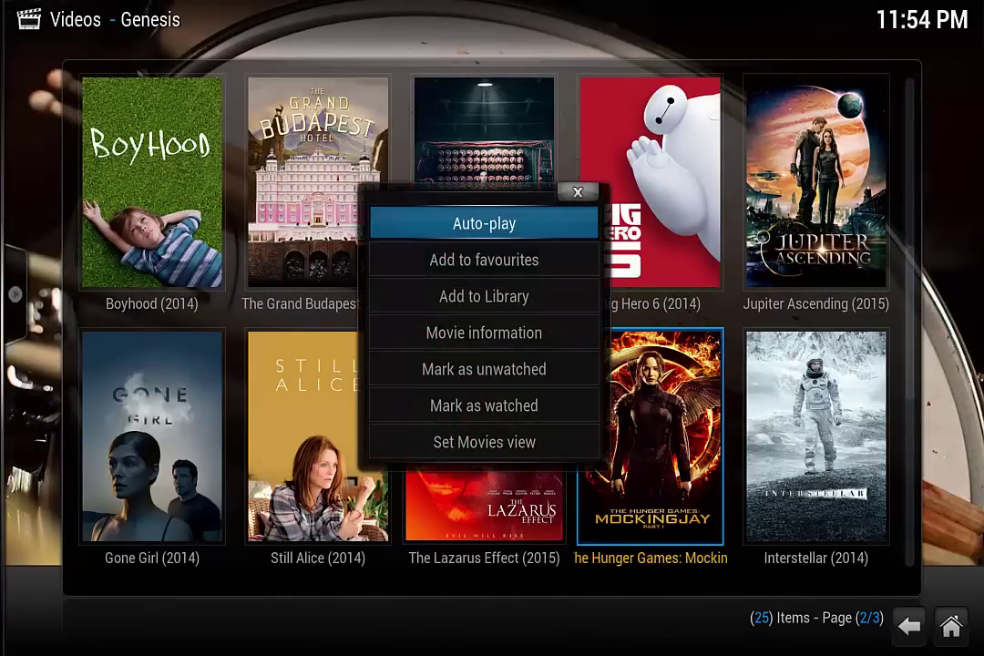
key(Down)
key(Down)
key(Return)
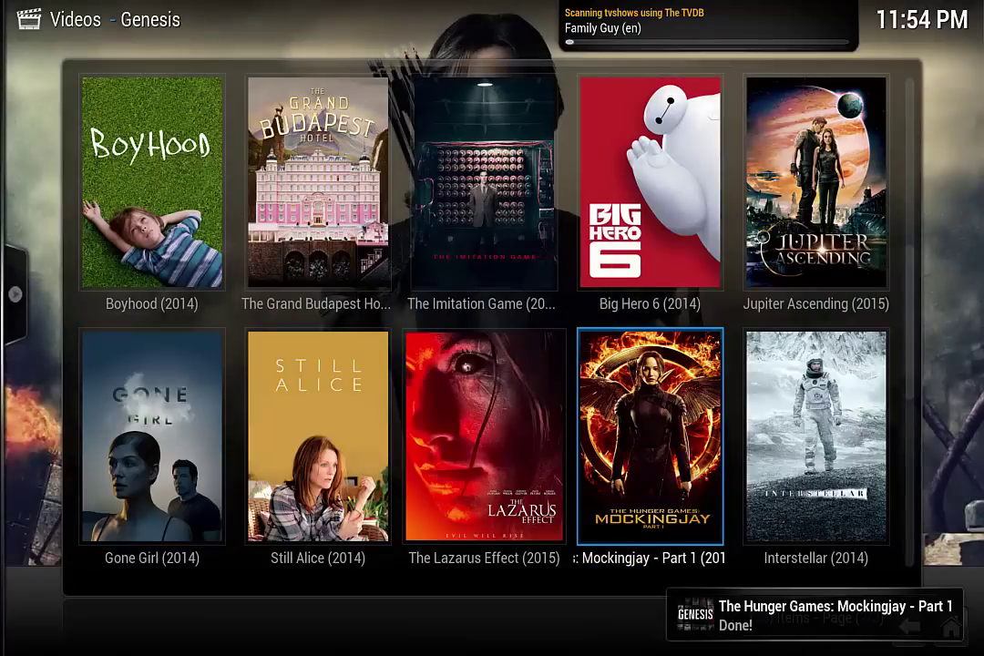
Add Interstellar (2014) from the Genesis most popular movies to the library.
key(Right)
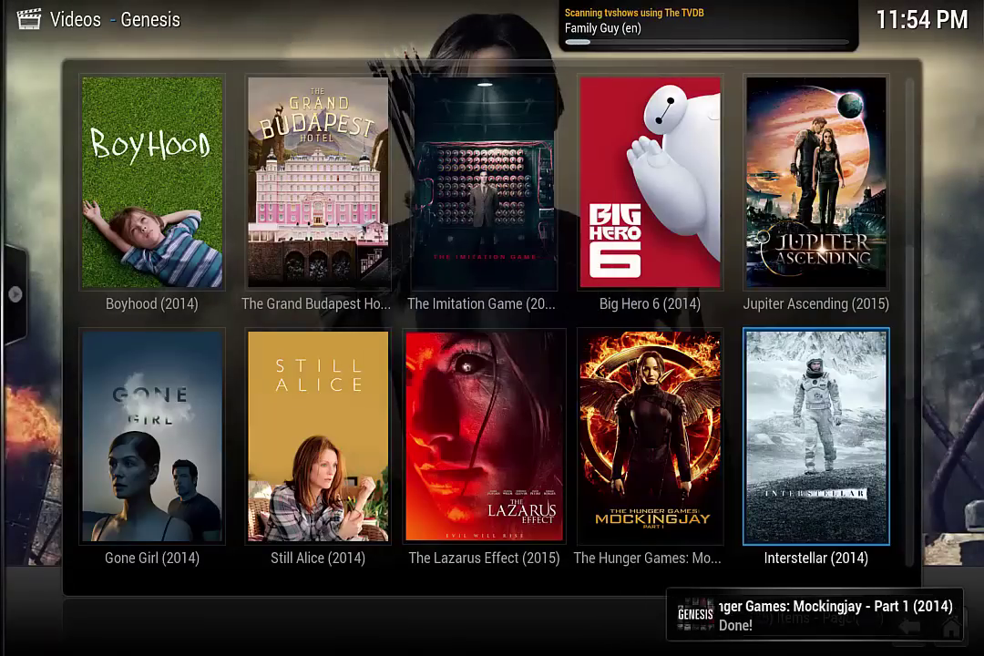
key(c)
key(Down)
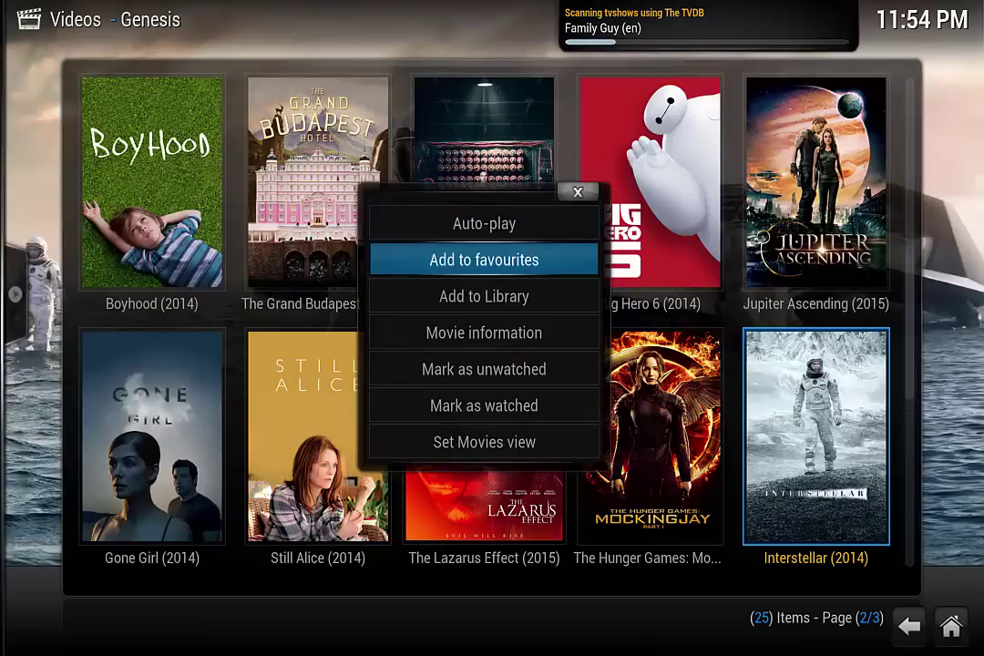
key(Down)
key(Return)
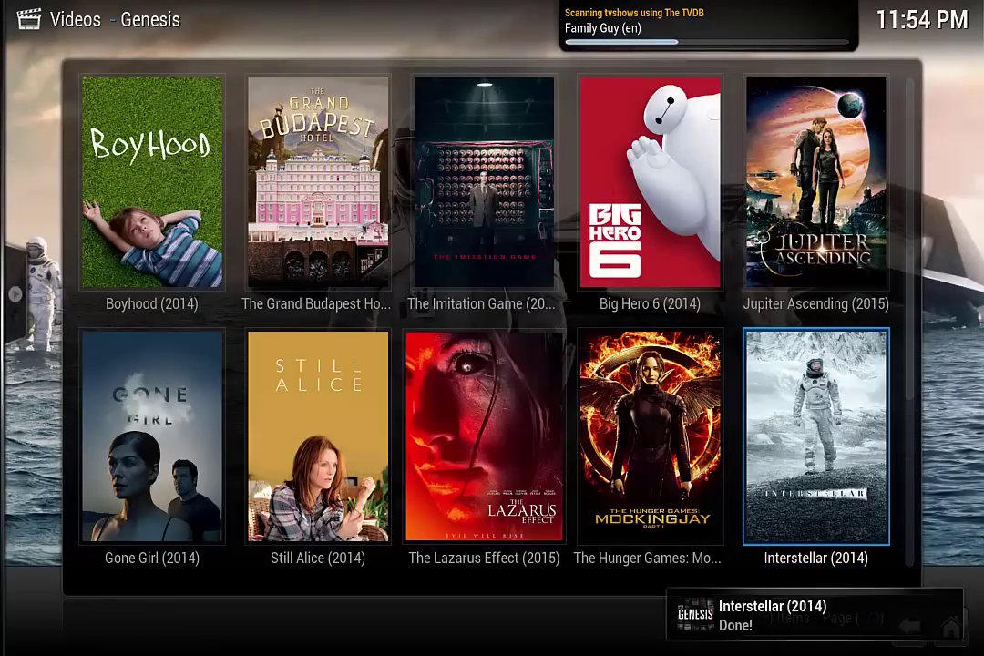
Leave Genesis for the home screen and check the recently added TV episodes and movies.
key(BackSpace)
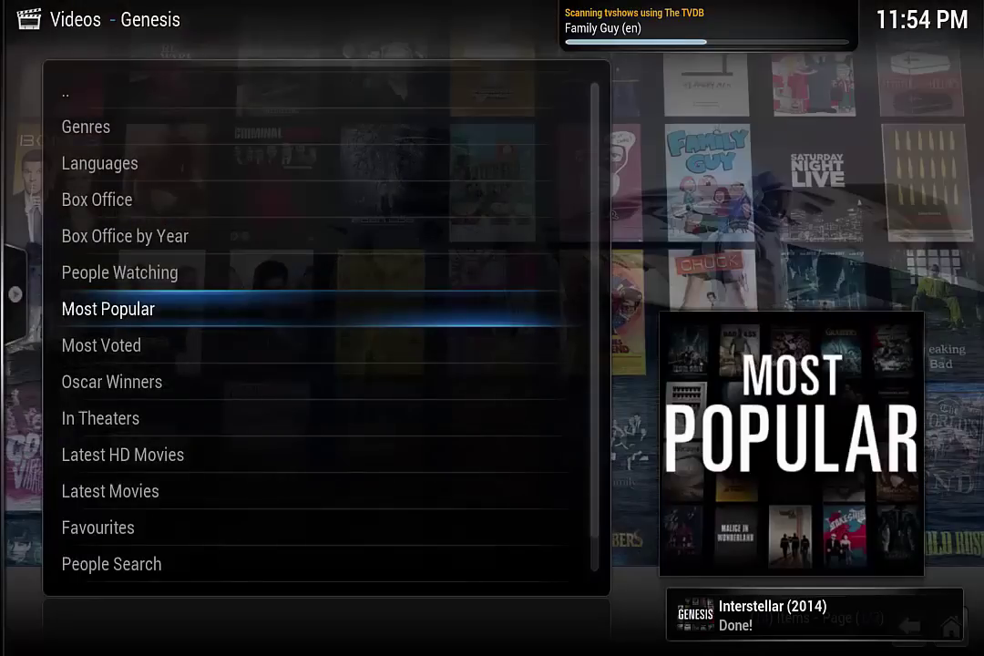
key(BackSpace)
key(BackSpace)
key(BackSpace)
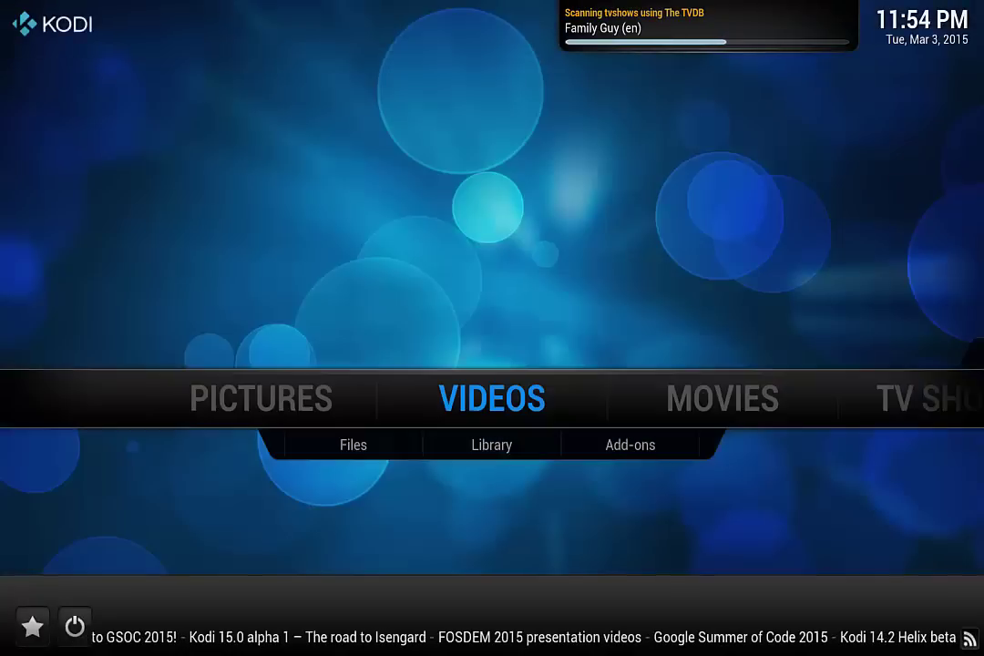
key(Right)
key(Right)
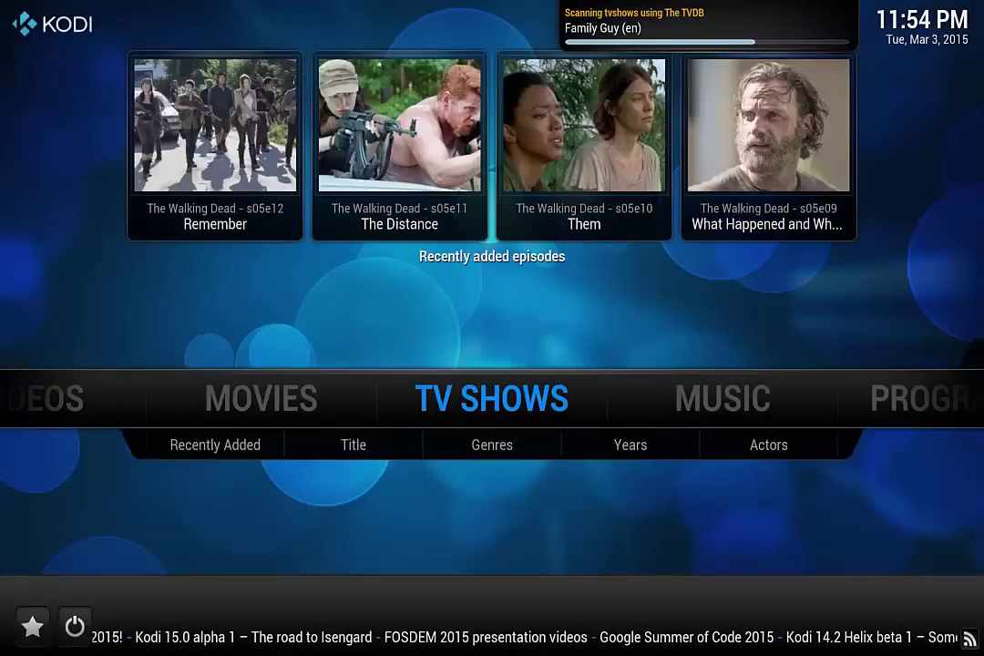
key(Left)
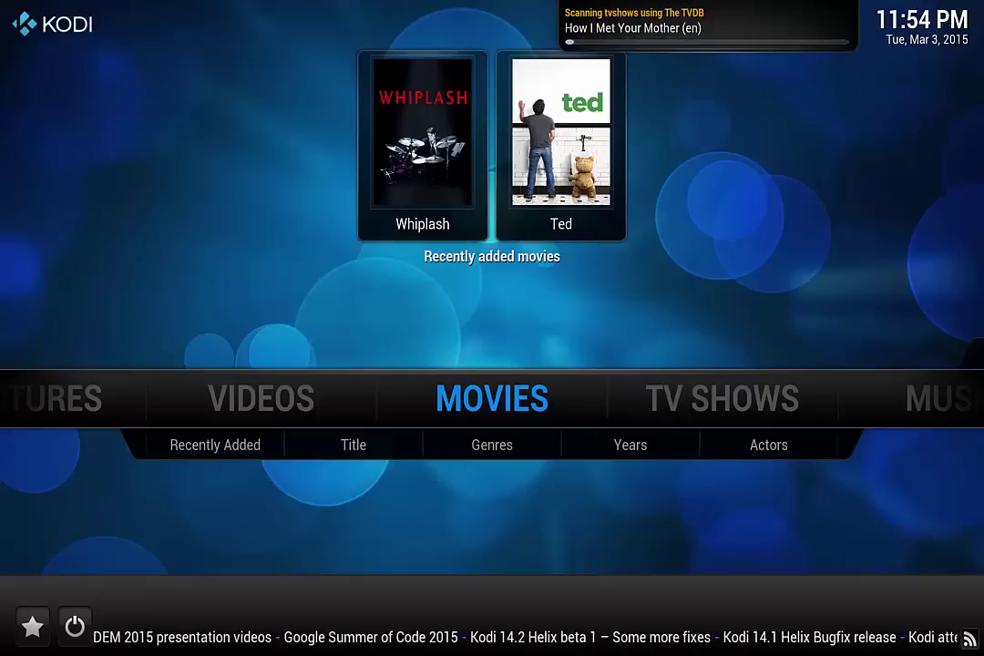
Open the Movies library and look through the titles from The Hunger Games: Mockingjay - Part 1 to Interstellar.
key(Down)
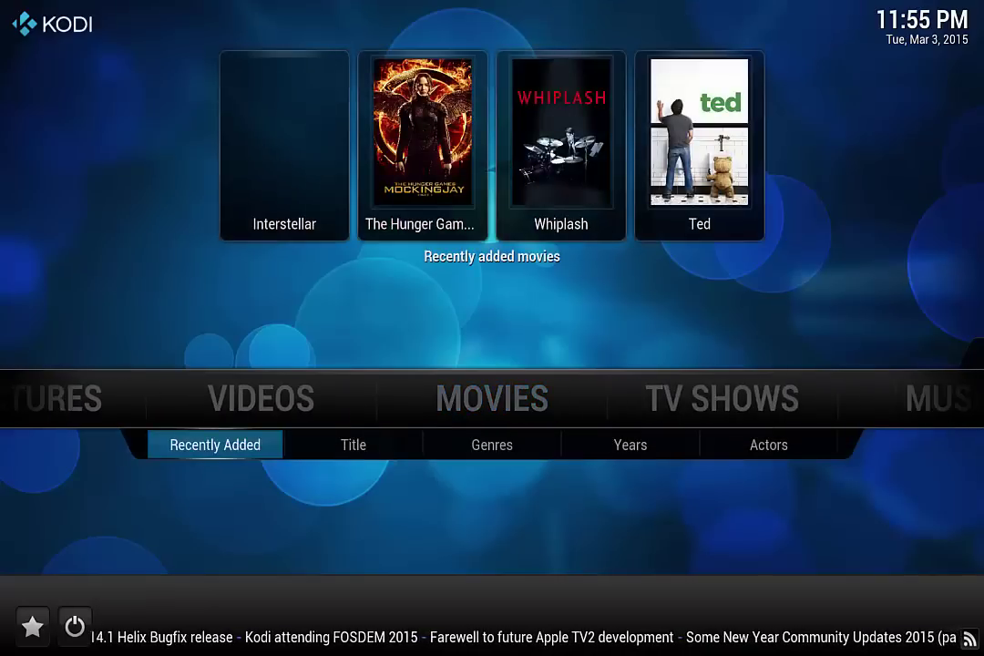
key(Up)
key(Return)
key(Right)
key(Right)
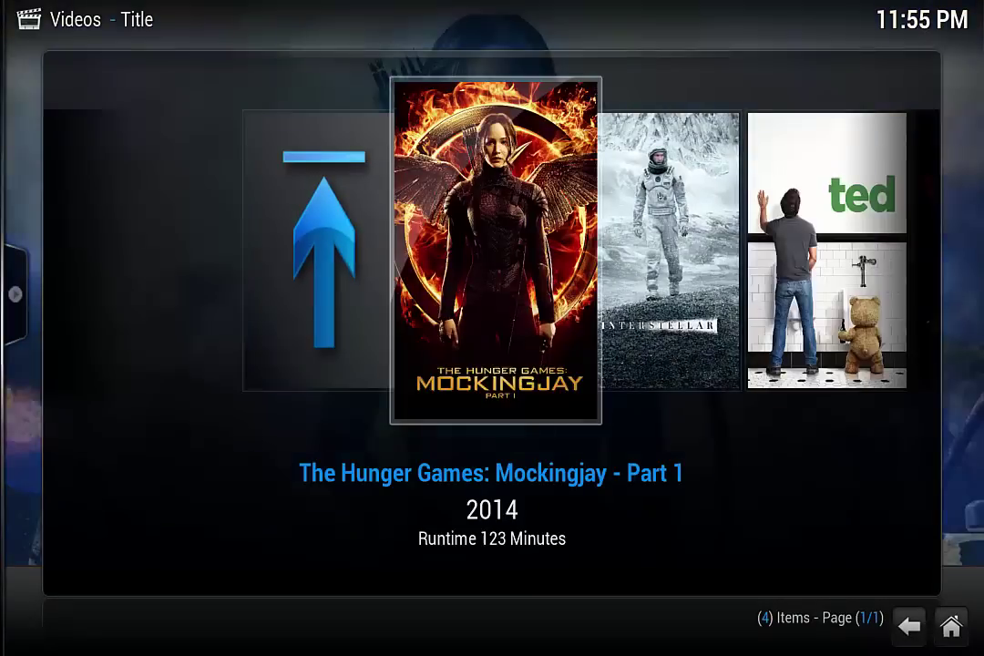
key(Right)
key(Left)
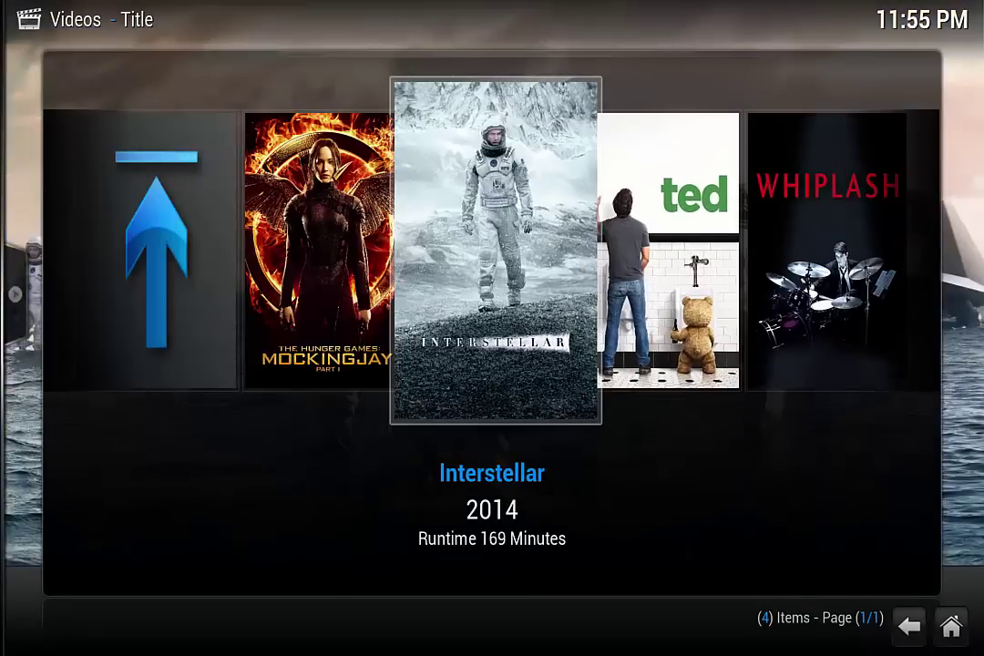
Switch from the Movies library to the TV Shows library and look through the listed shows.
key(Escape)
key(Right)
key(Return)
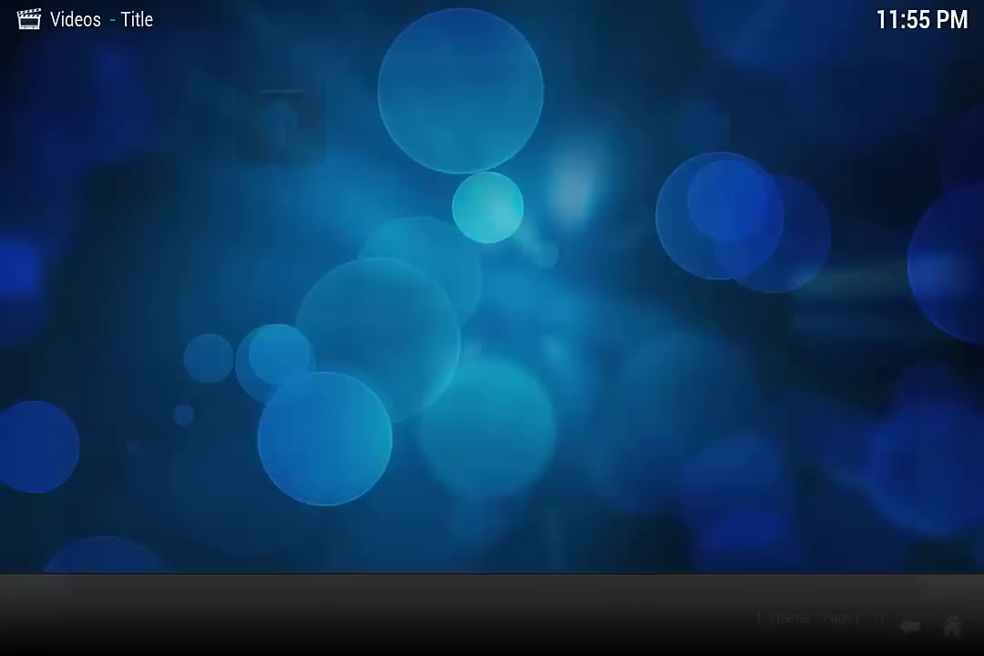
key(Down)
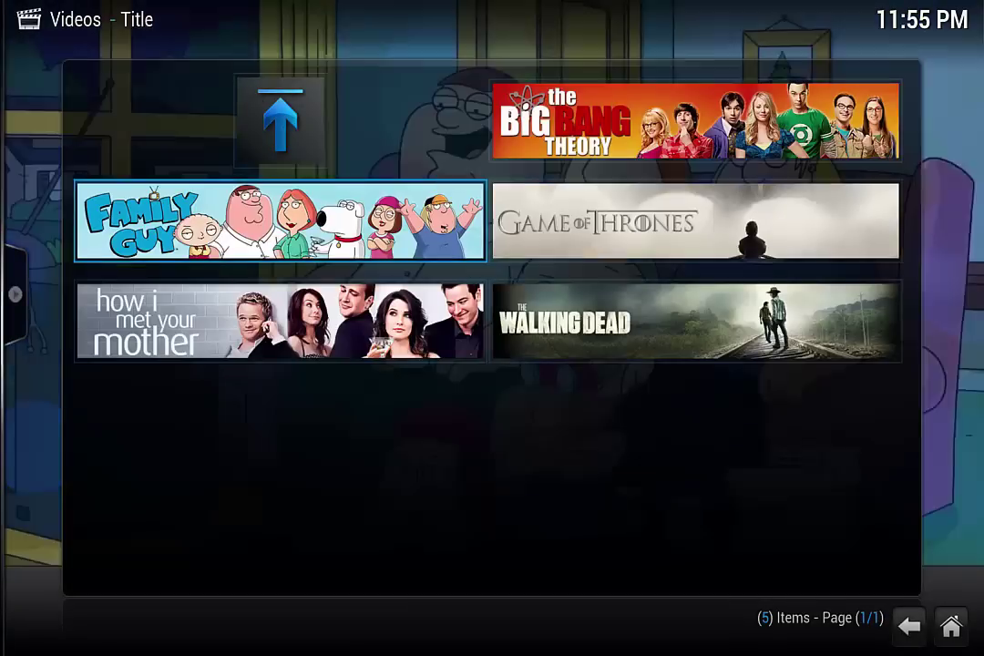
key(Down)
key(Right)
key(Up)
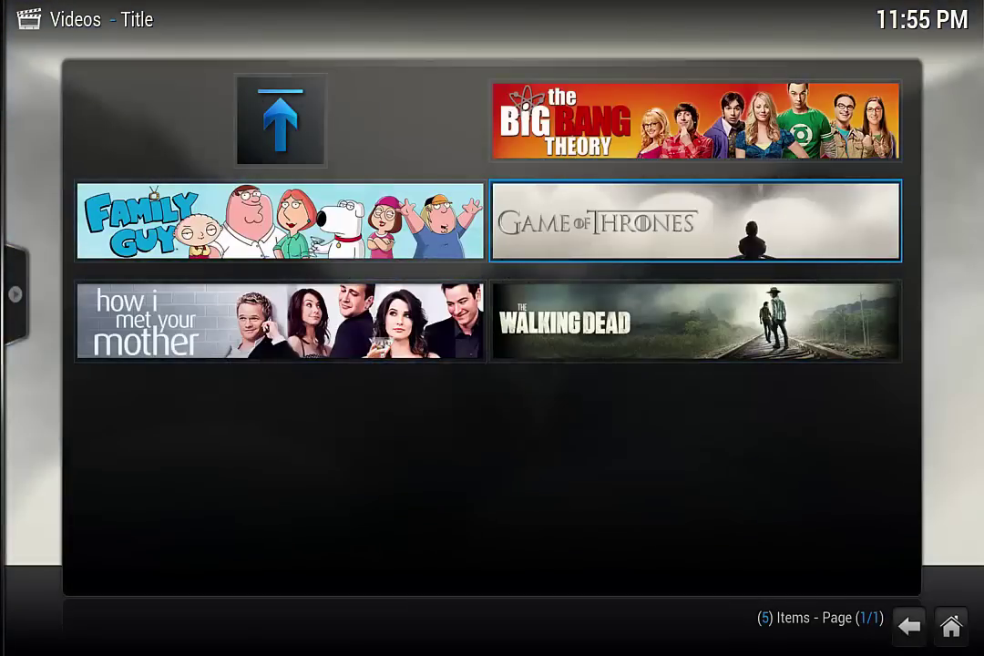
Open Game of Thrones in the TV Shows library and view the Season 2 episode list.
key(Return)
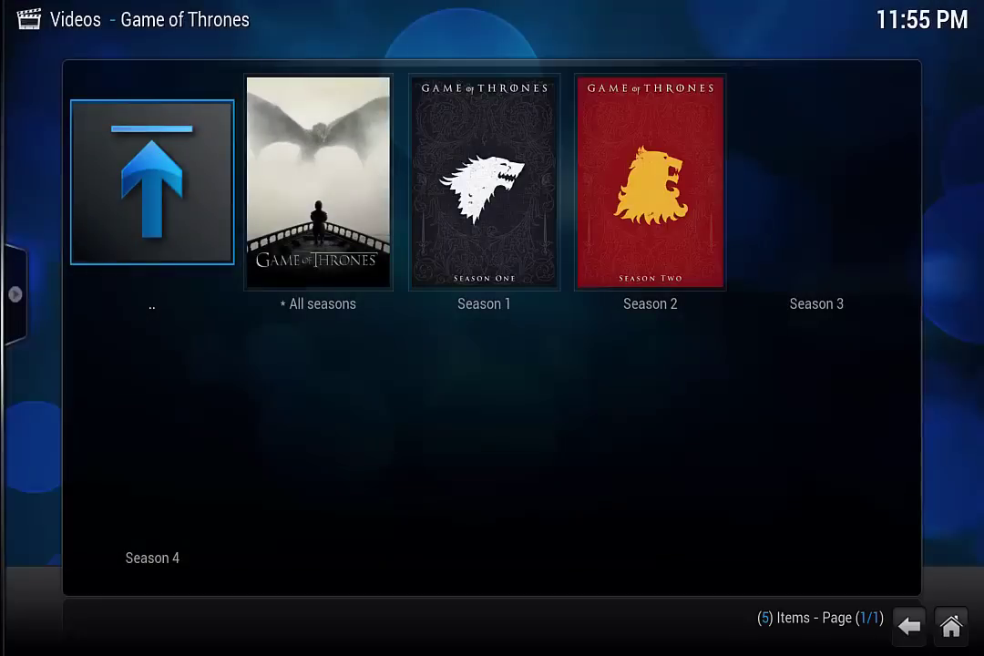
key(Right)
key(Return)
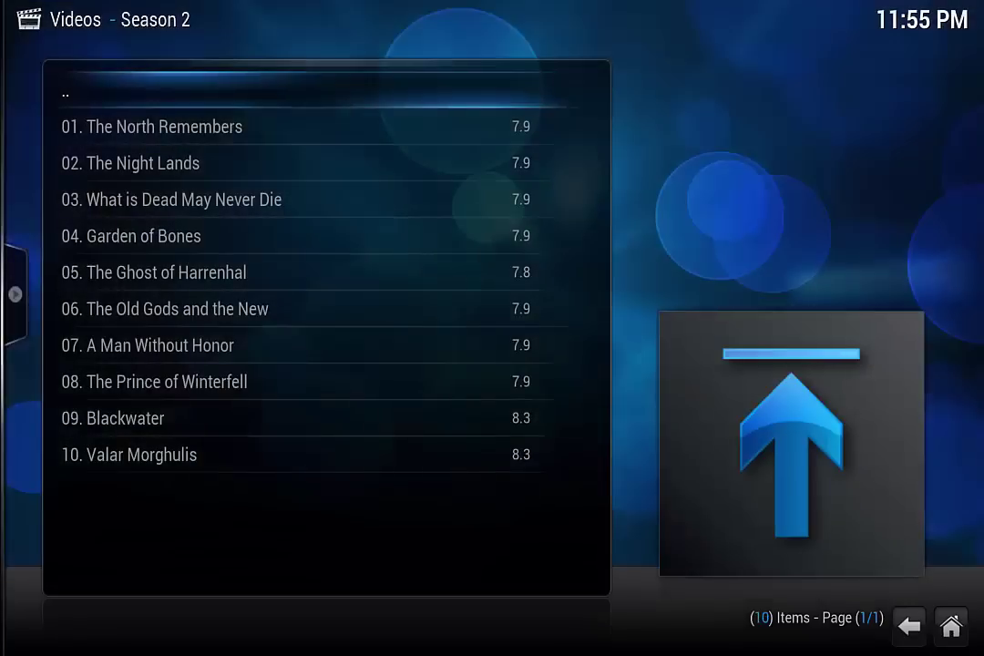
Go back out of Game of Thrones to the home screen and show the recently added movies.
key(BackSpace)
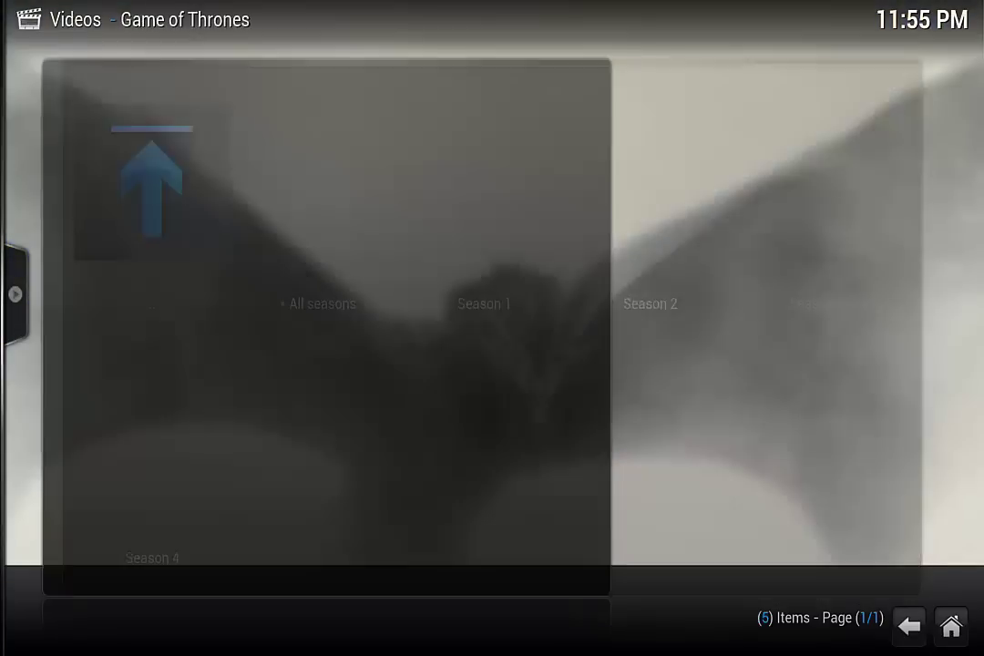
key(BackSpace)
key(BackSpace)
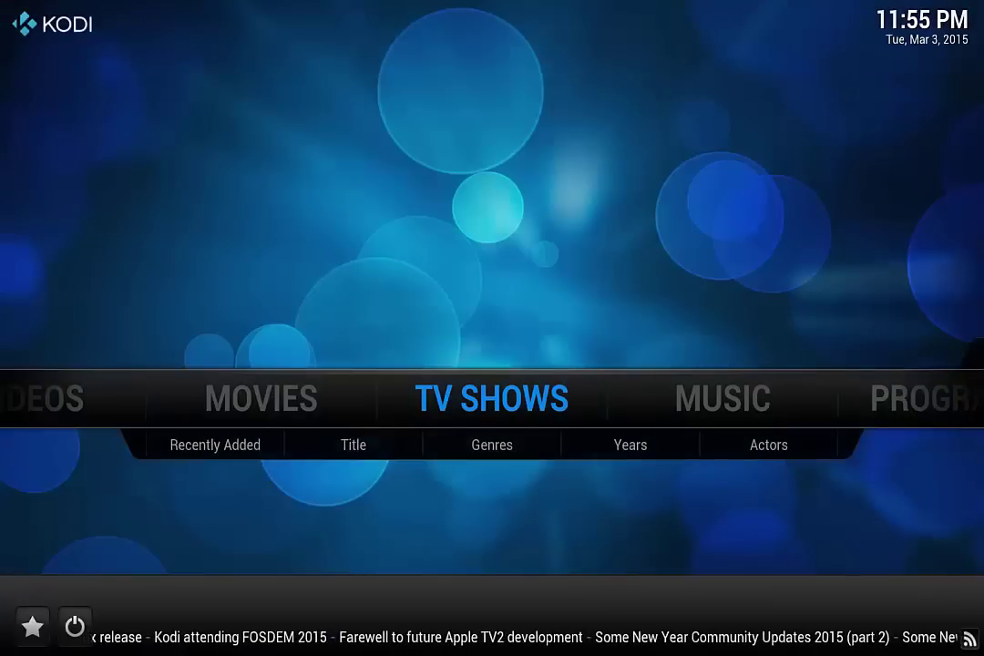
key(Left)
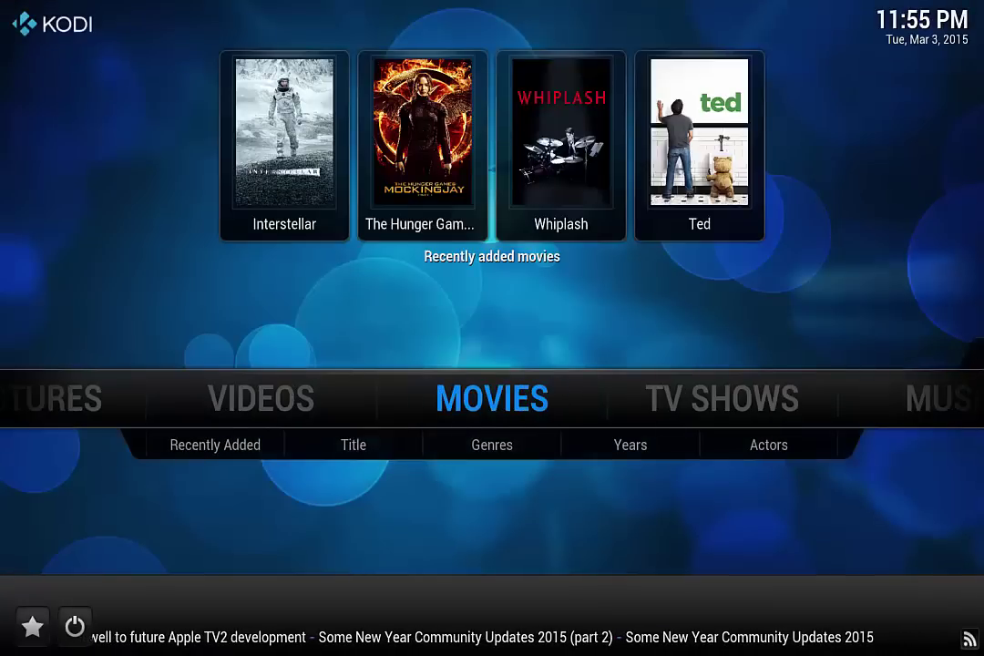